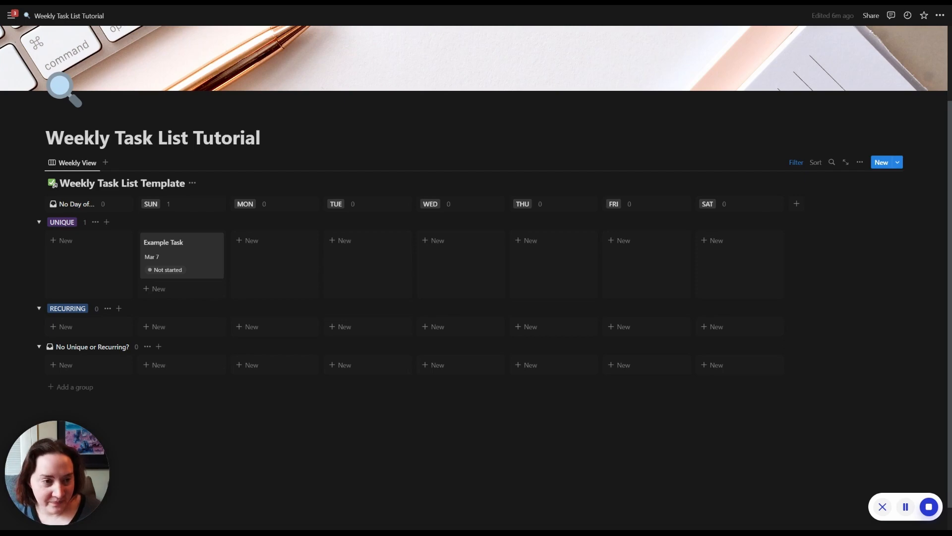
Insert a divider line on the page below the Weekly Task List Template board.
scroll(476, 278, down, 1)
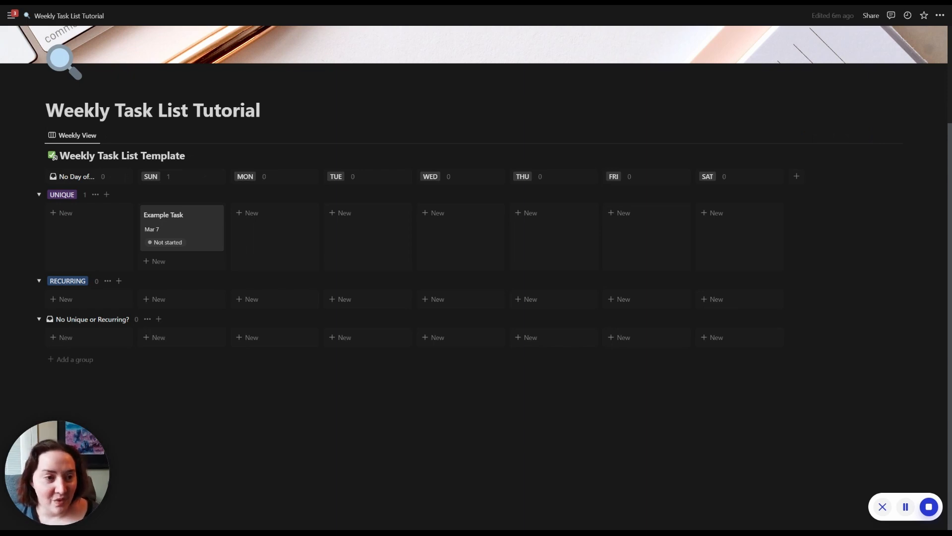
click(108, 380)
key(Return)
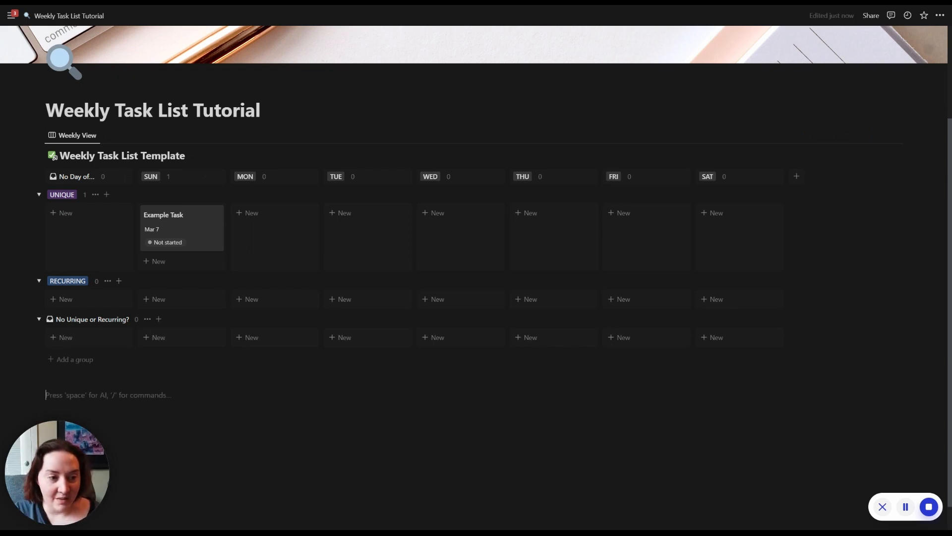
text(--)
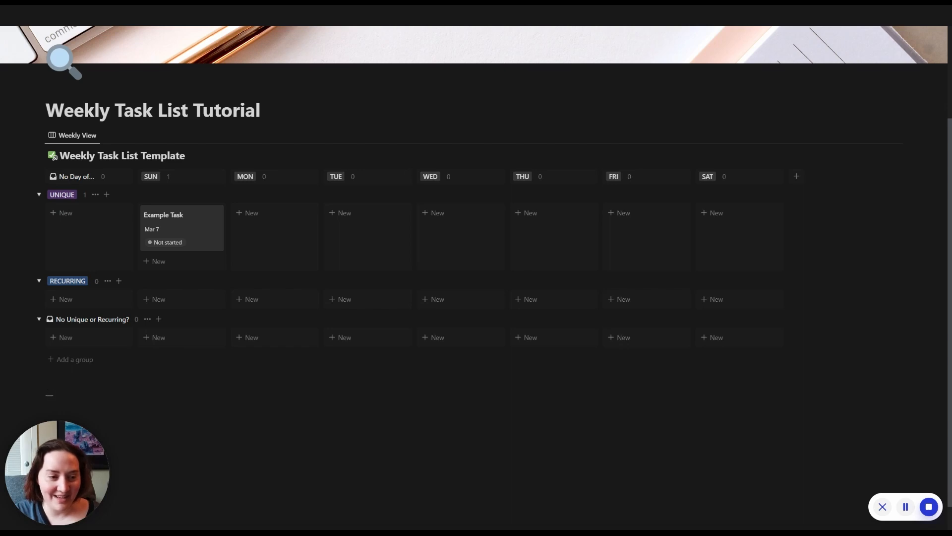
text(-)
key(Return)
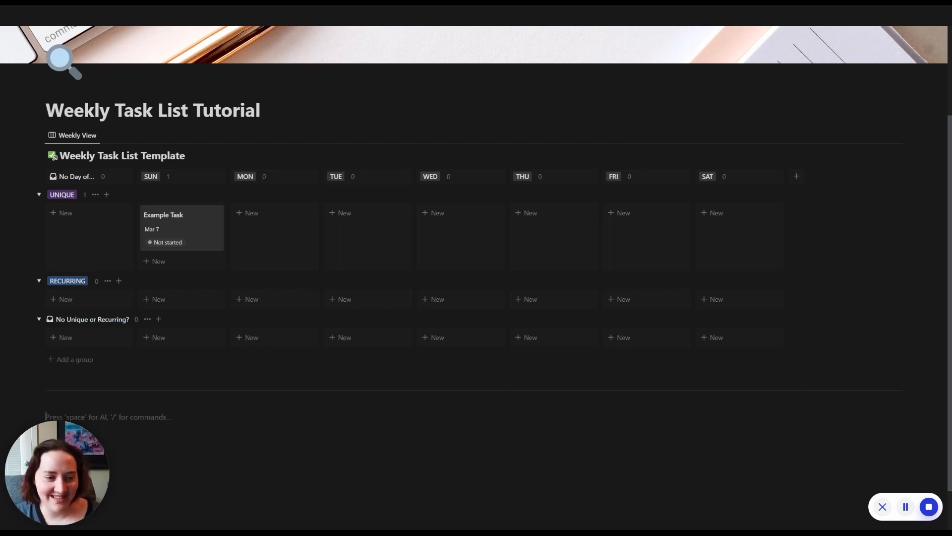
Insert a new inline database below the divider.
scroll(476, 268, down, 1)
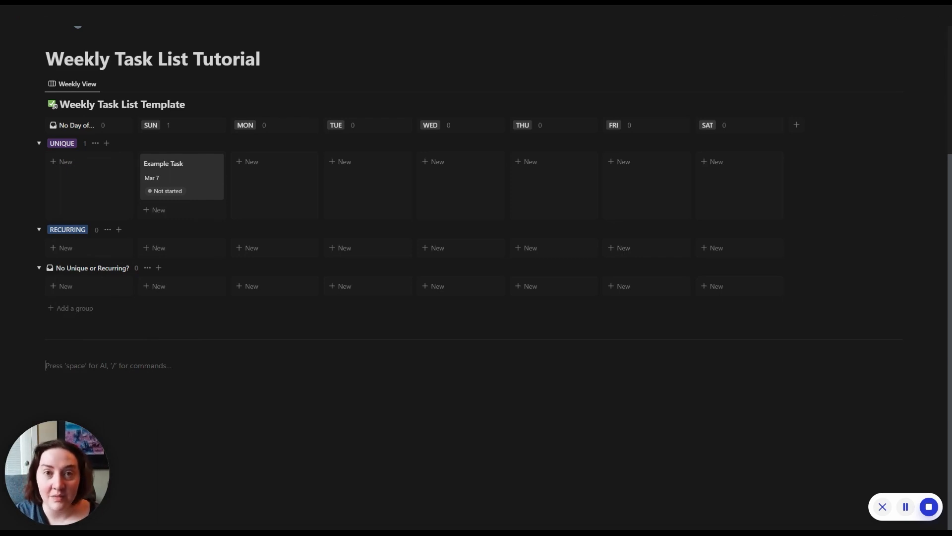
text(/)
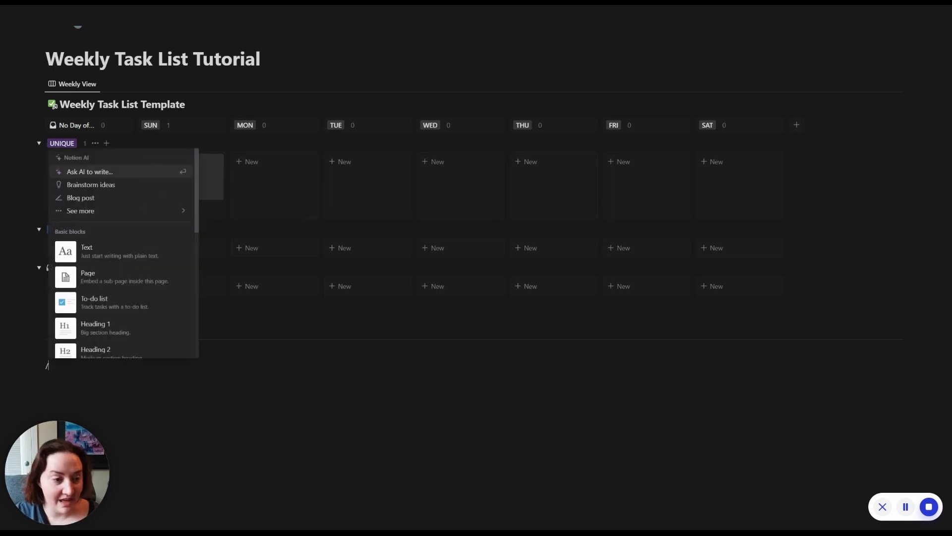
text(data)
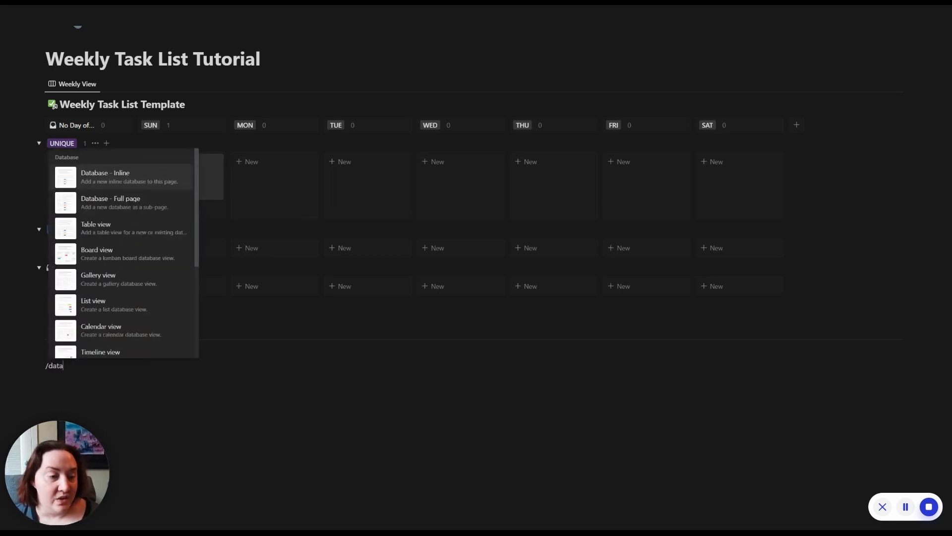
mouse_move(117, 174)
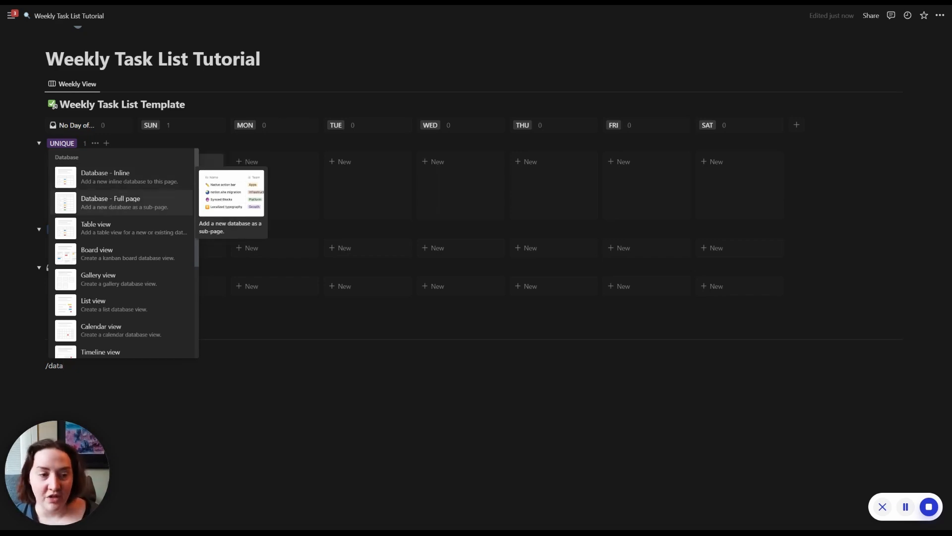
click(121, 180)
Title the new database "Weekly Task List DEMO TUTORIAL".
scroll(229, 340, down, 3)
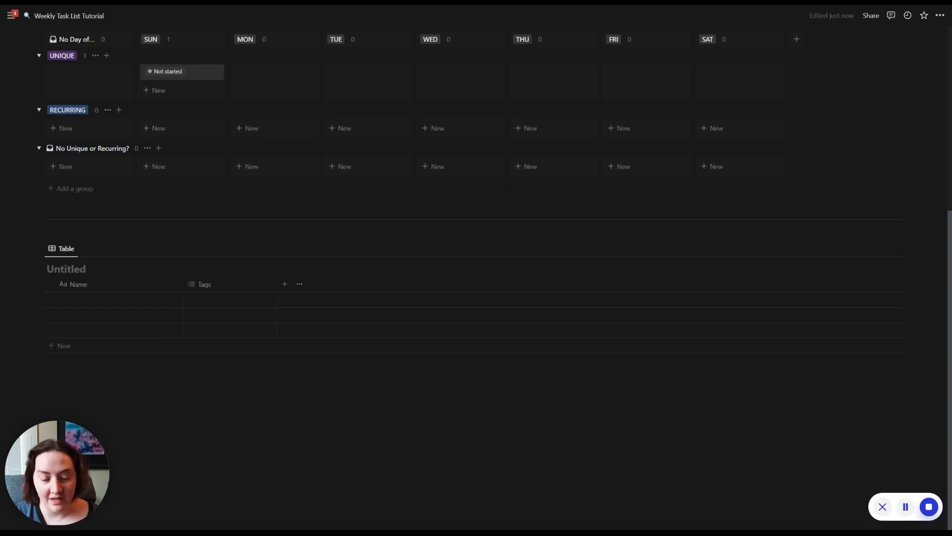
text(Weekly Ta)
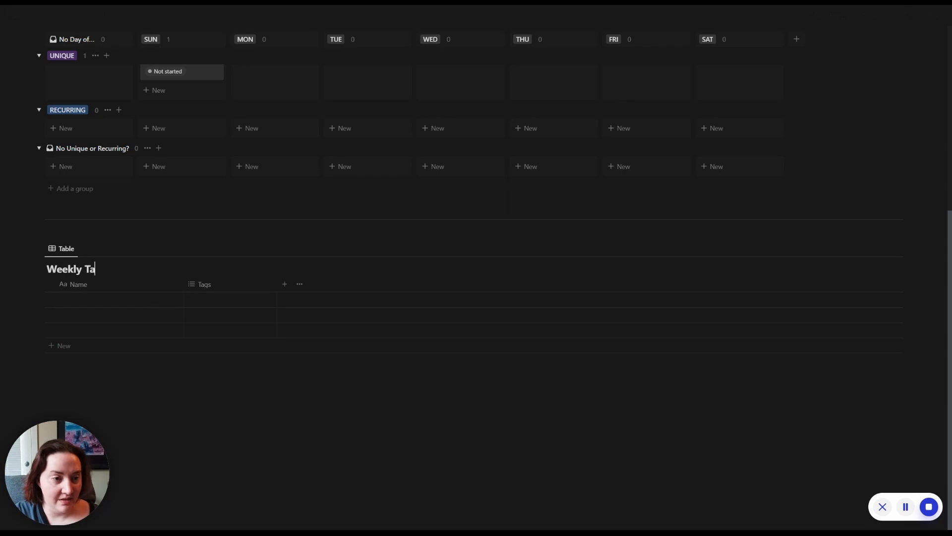
text(sk List DEMO )
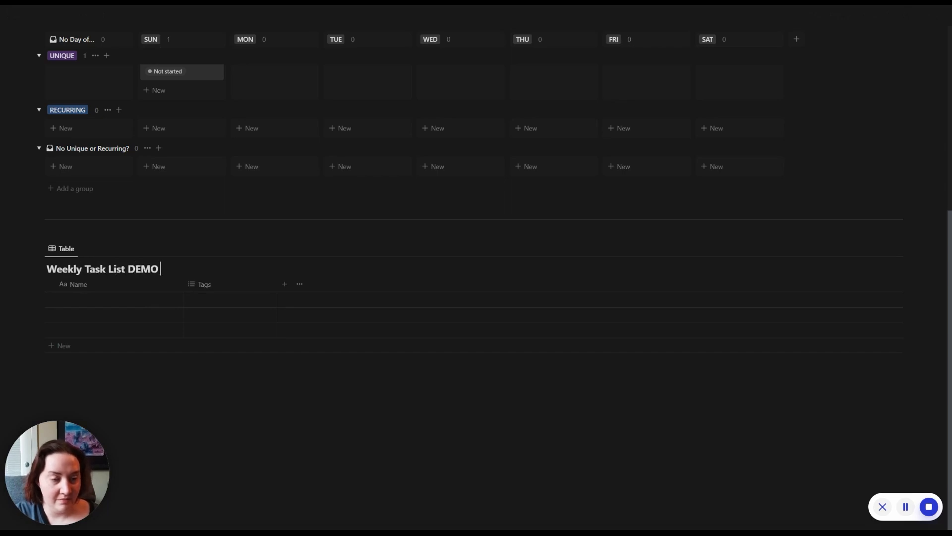
text(TUTORIAL)
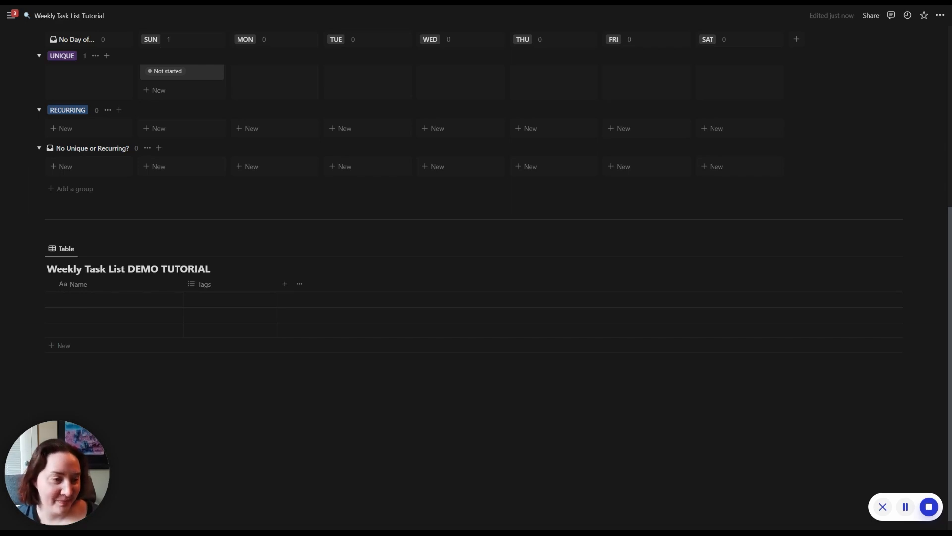
Rename the new table's Name property to "Task".
click(88, 285)
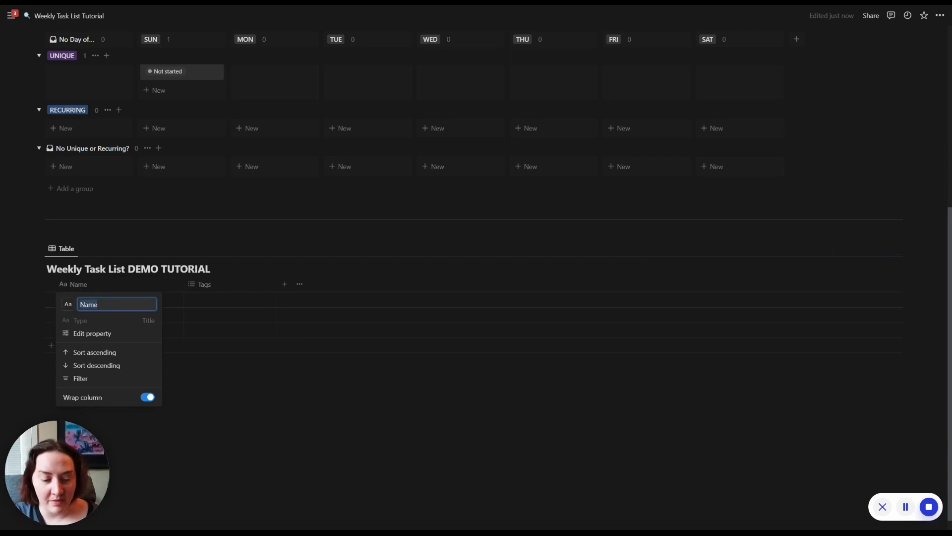
text(Task)
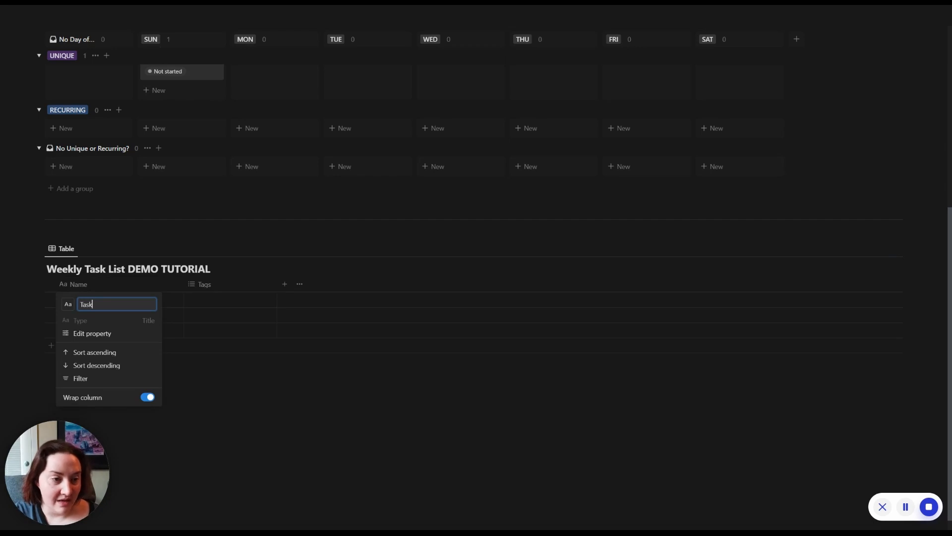
key(Return)
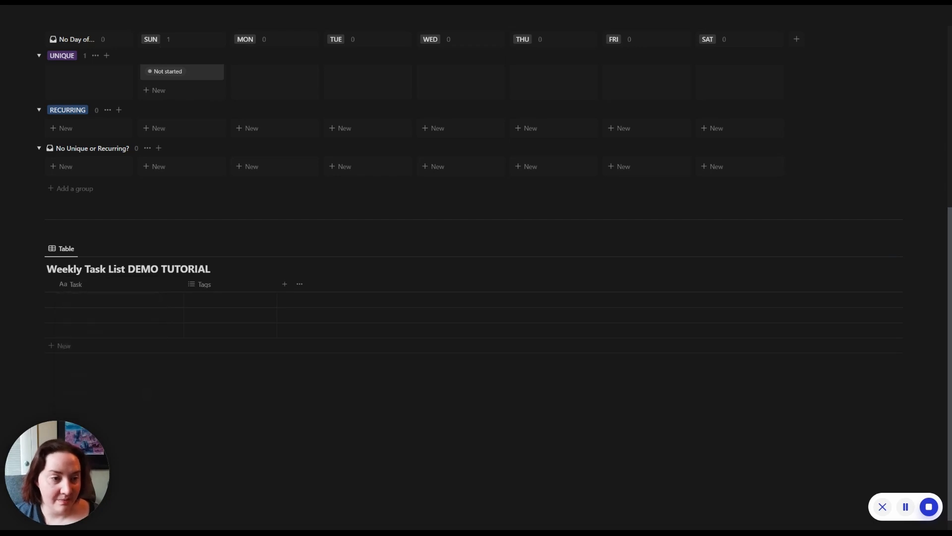
Rename the Tags property to "Status" and change its type to Status.
click(209, 287)
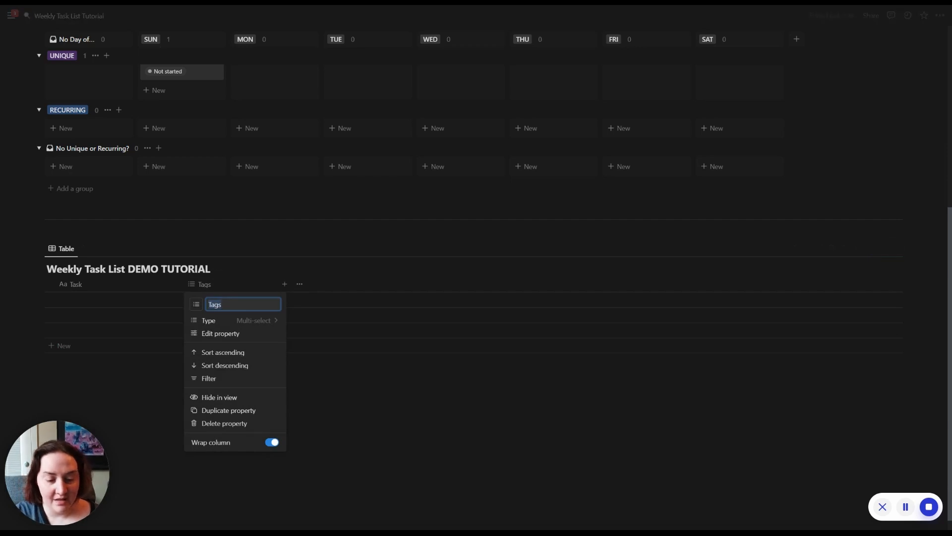
text(Status)
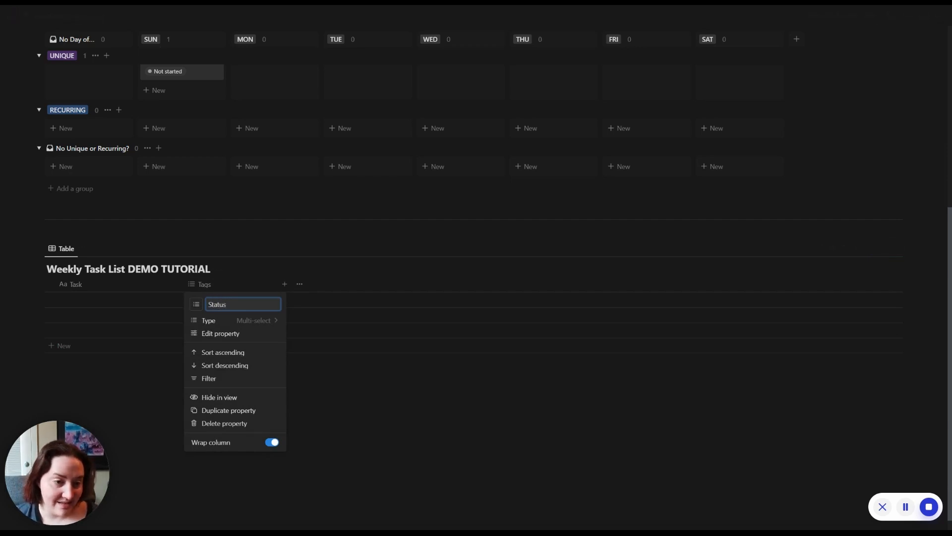
click(261, 320)
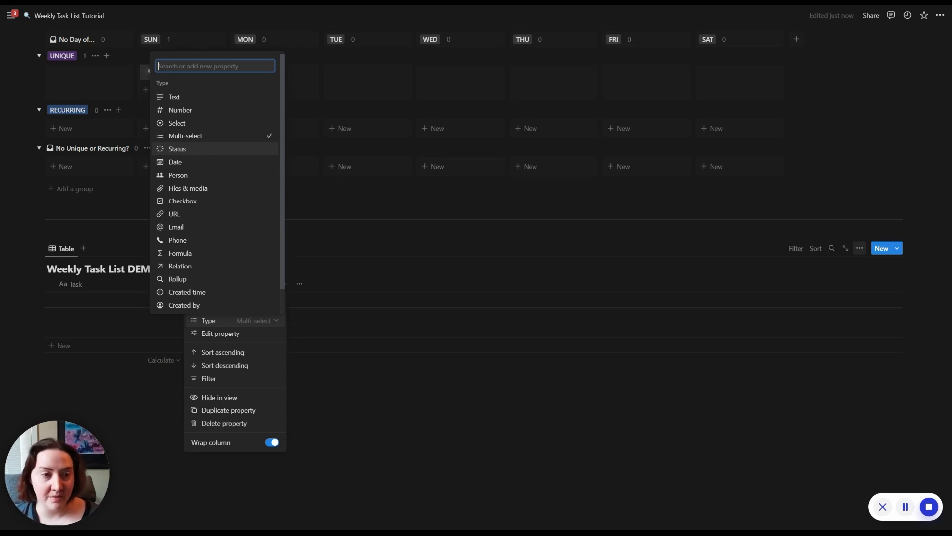
click(179, 148)
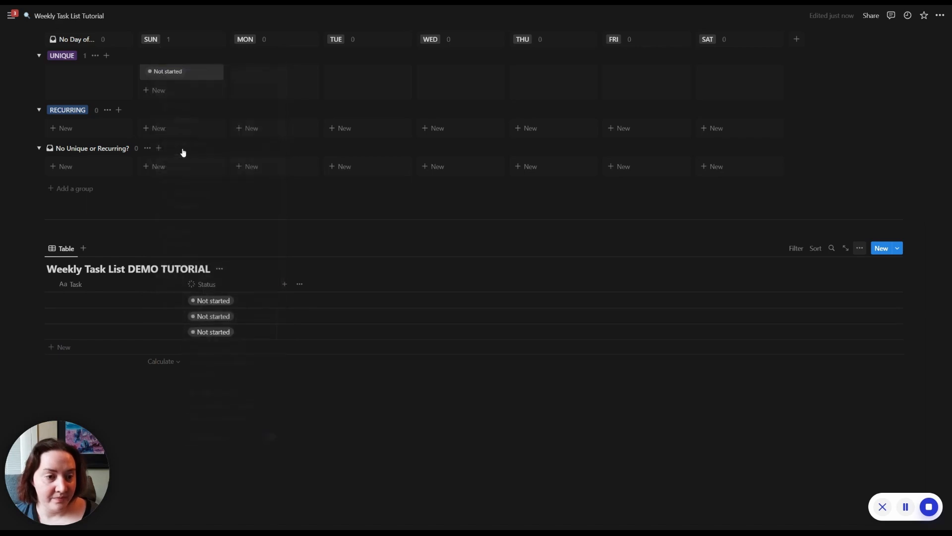
Add a Date property to the new table and name it "Do Date".
click(285, 285)
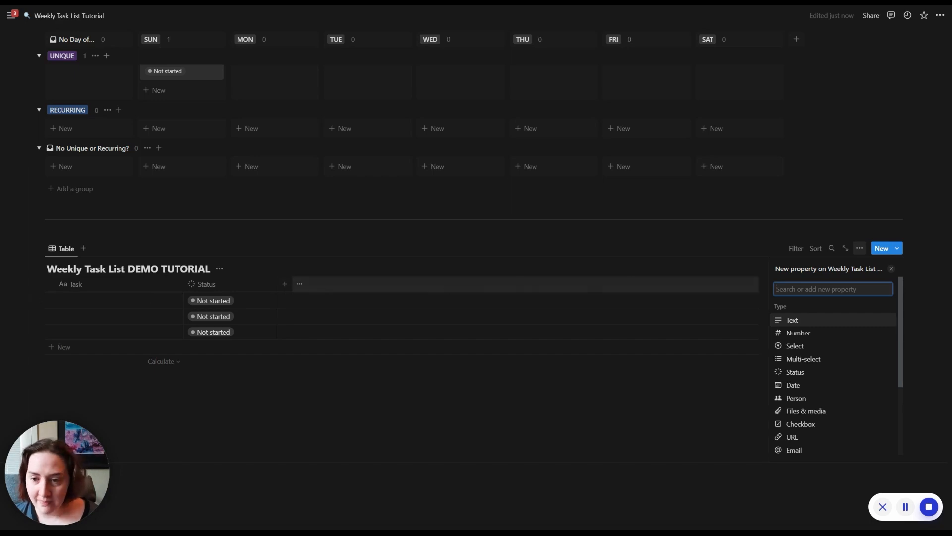
click(794, 385)
key(Escape)
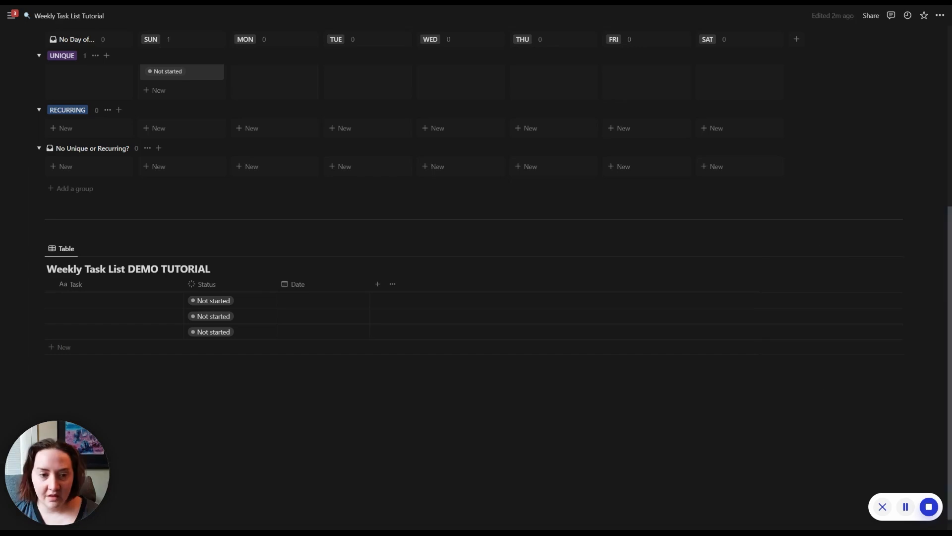
click(308, 287)
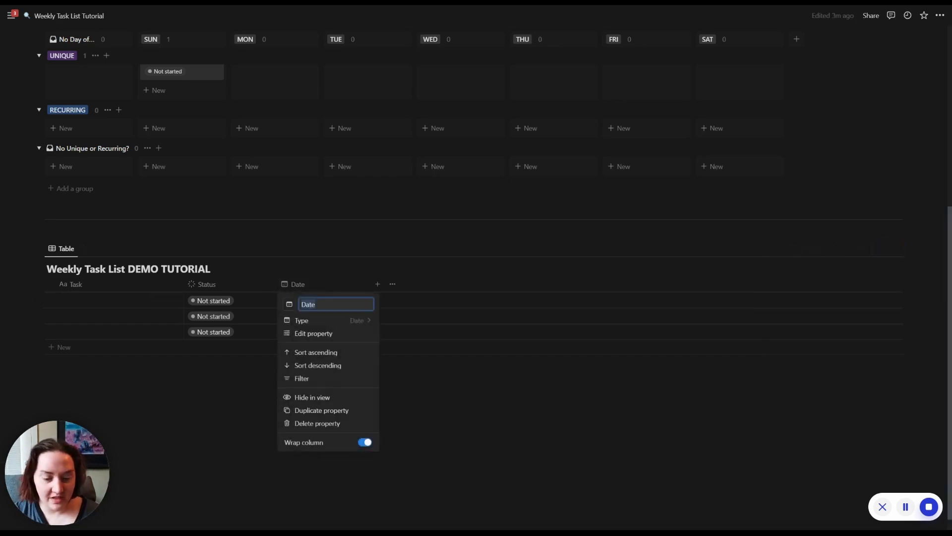
text(Do Date)
key(Return)
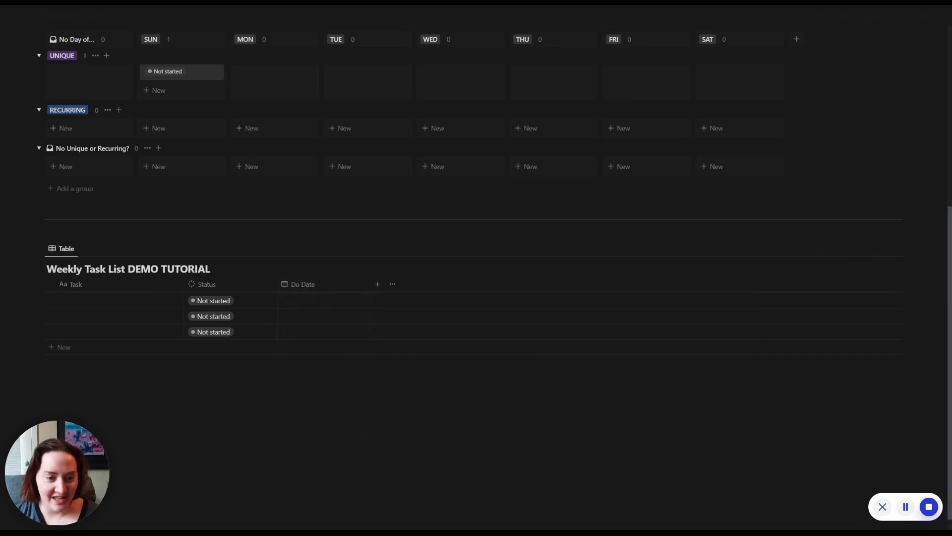
Add a Text property named "Day of the Week" to the new table.
click(377, 284)
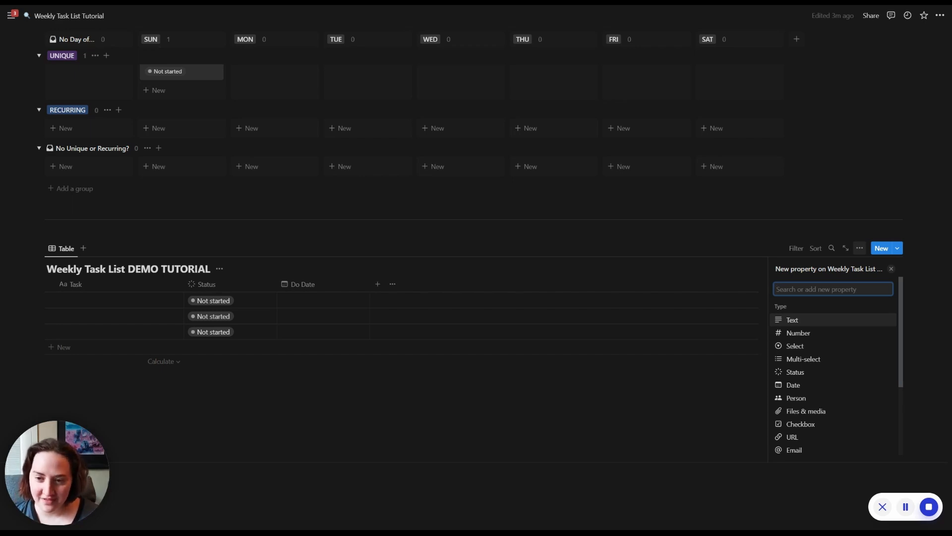
click(793, 321)
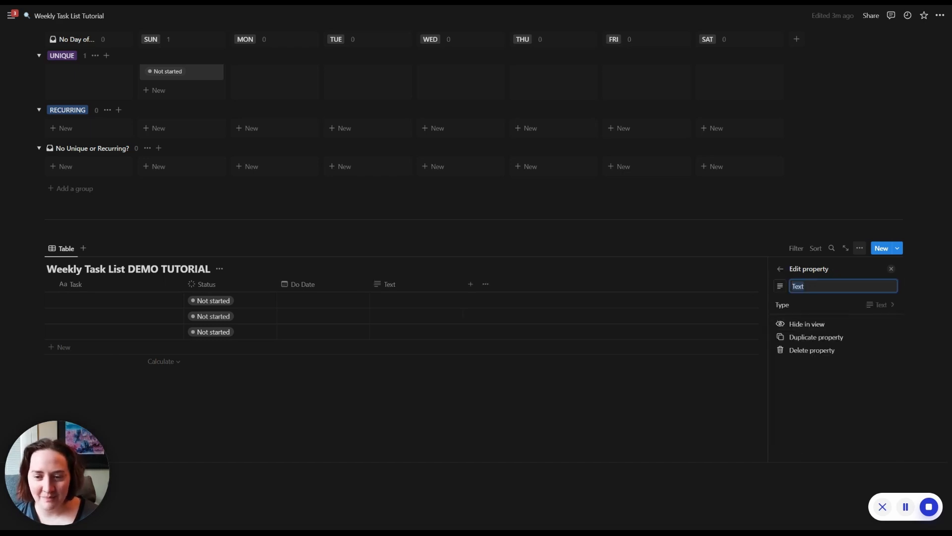
text(Day of the )
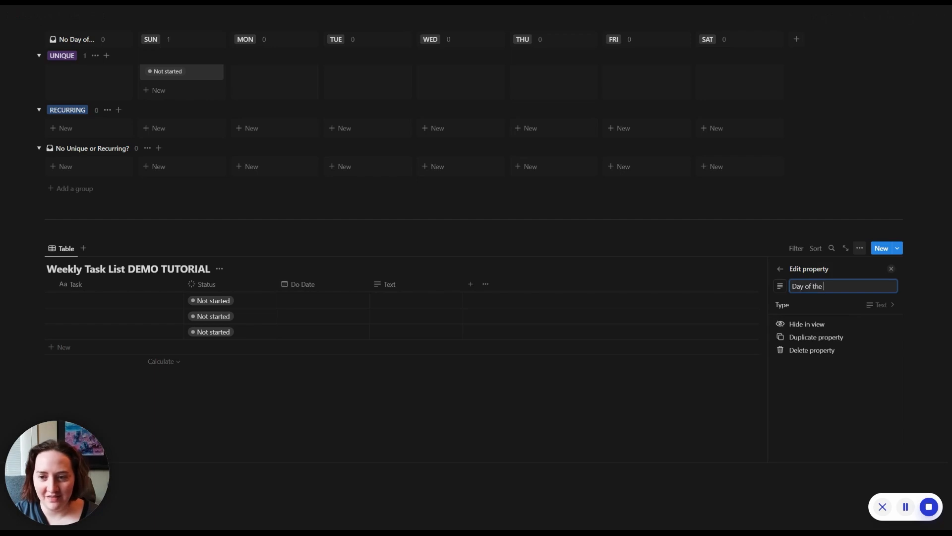
text(Week)
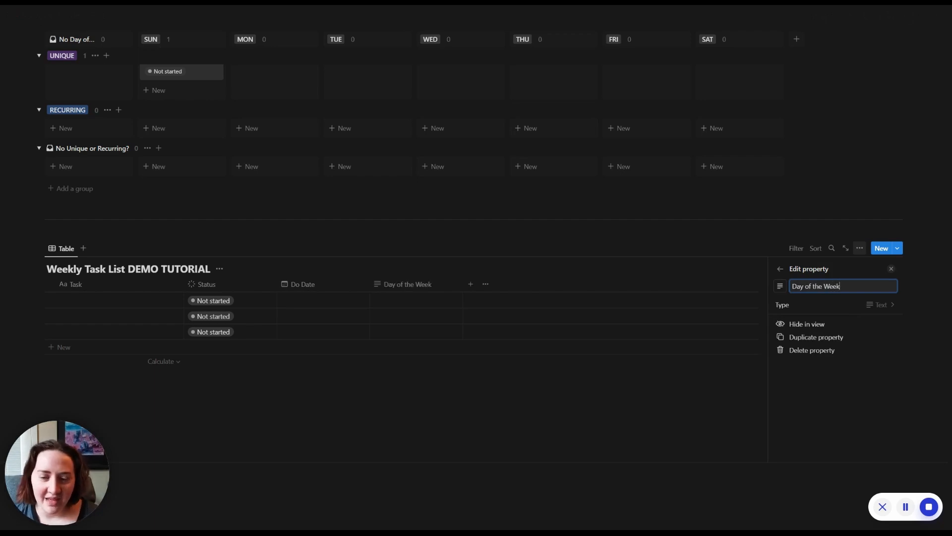
key(Escape)
Enter "SUN, MON, TUE, WED, THU, FRI, SAT" in the first row's Day of the Week cell.
click(396, 303)
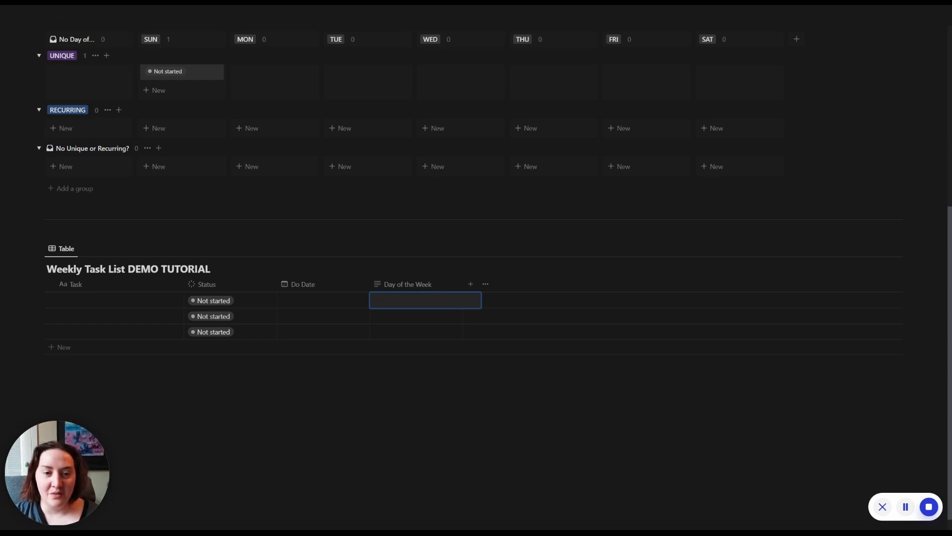
text(SUN, MON)
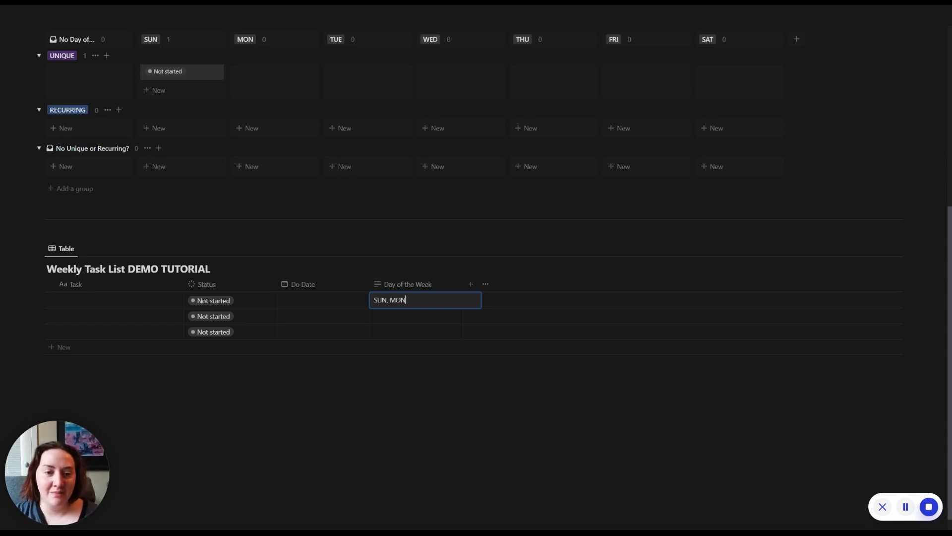
text(, TUE, WED, )
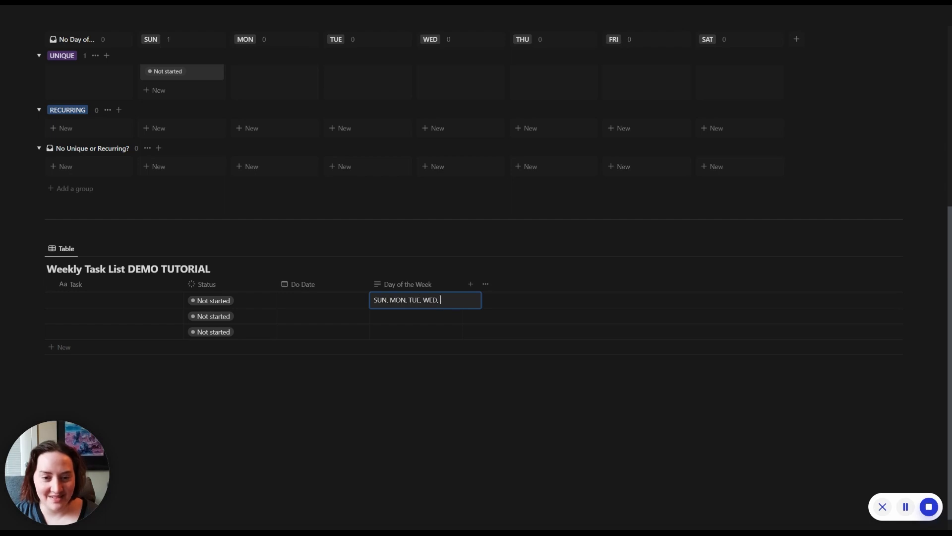
text(THU, FRI, )
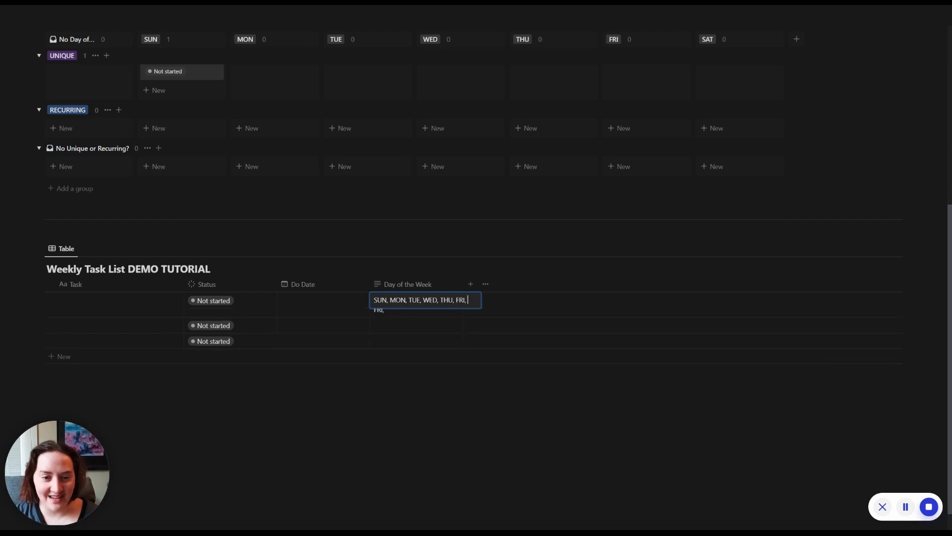
text(SAT)
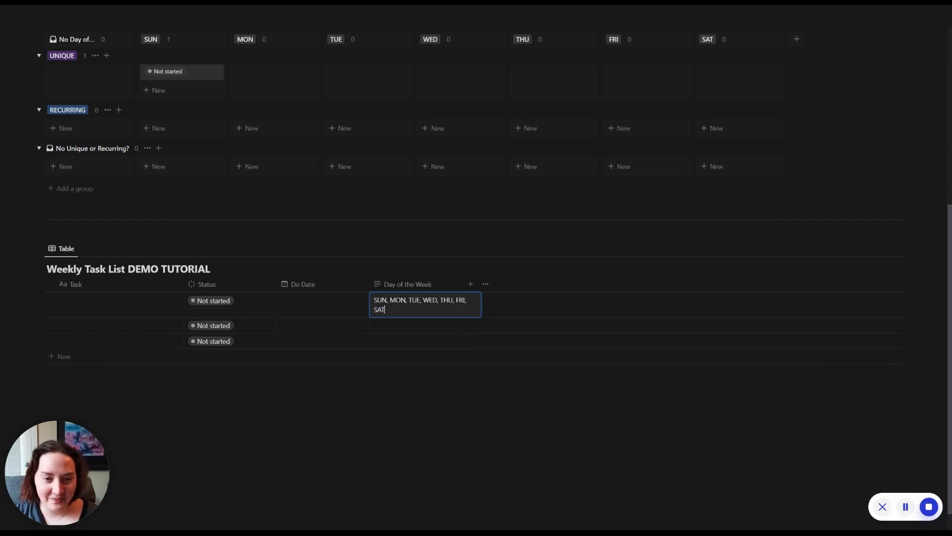
key(Return)
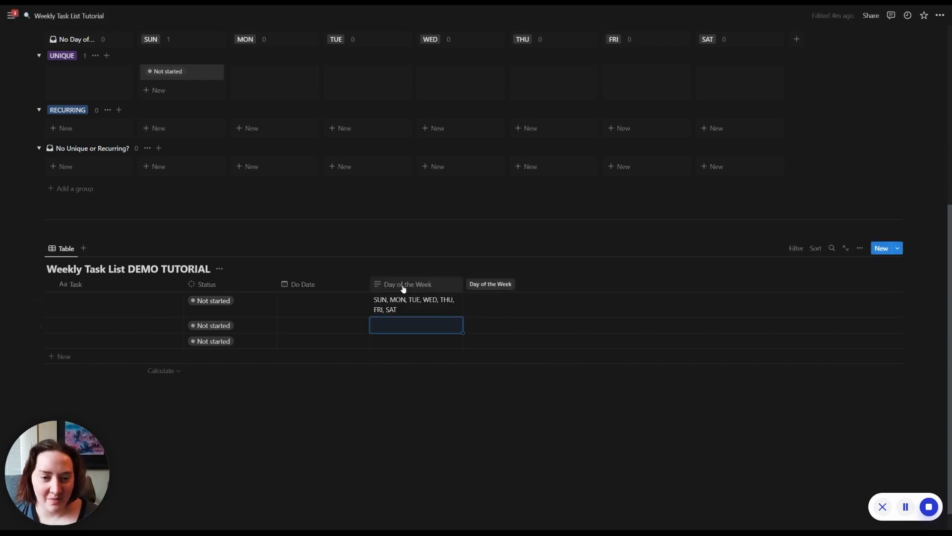
Change the Day of the Week property's type from Text to Select.
click(422, 289)
click(433, 321)
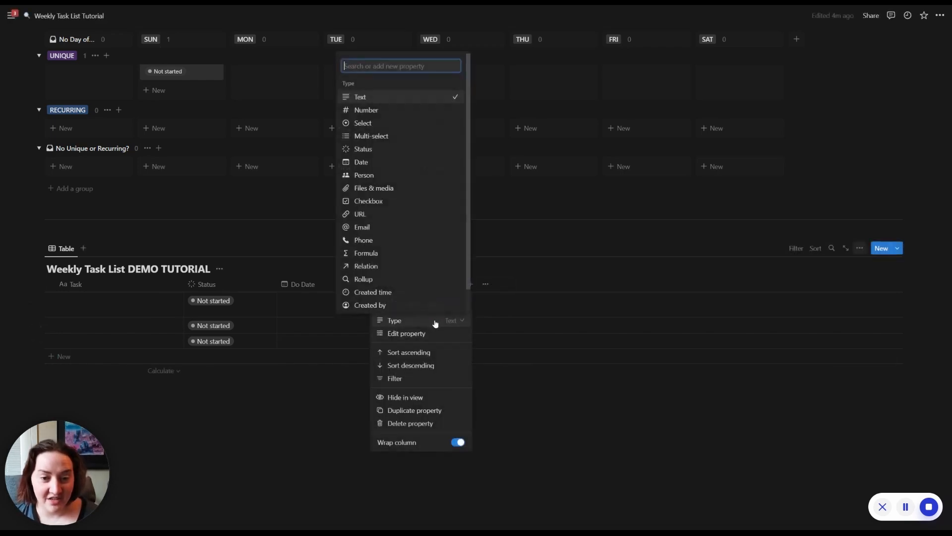
click(391, 124)
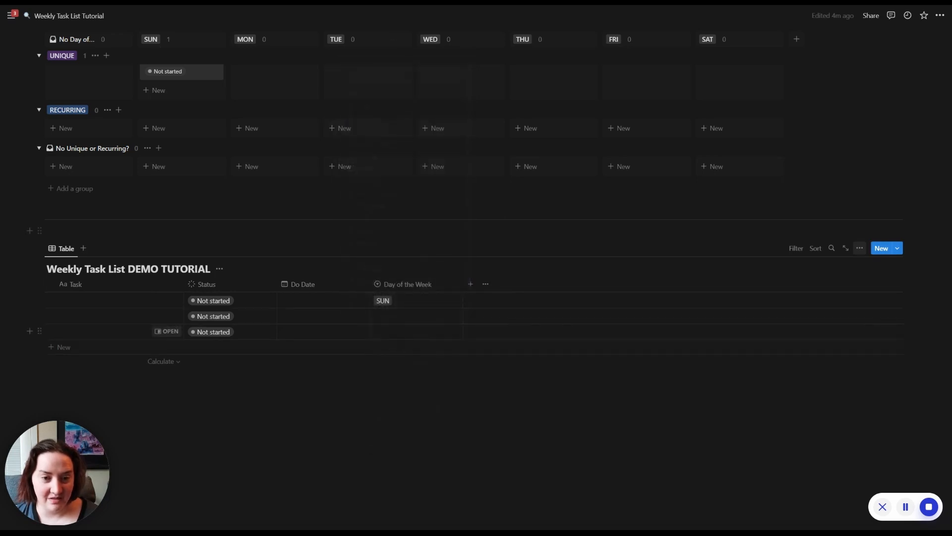
Set the colour of the SUN and SAT options in the Day of the Week property to Blue.
click(435, 306)
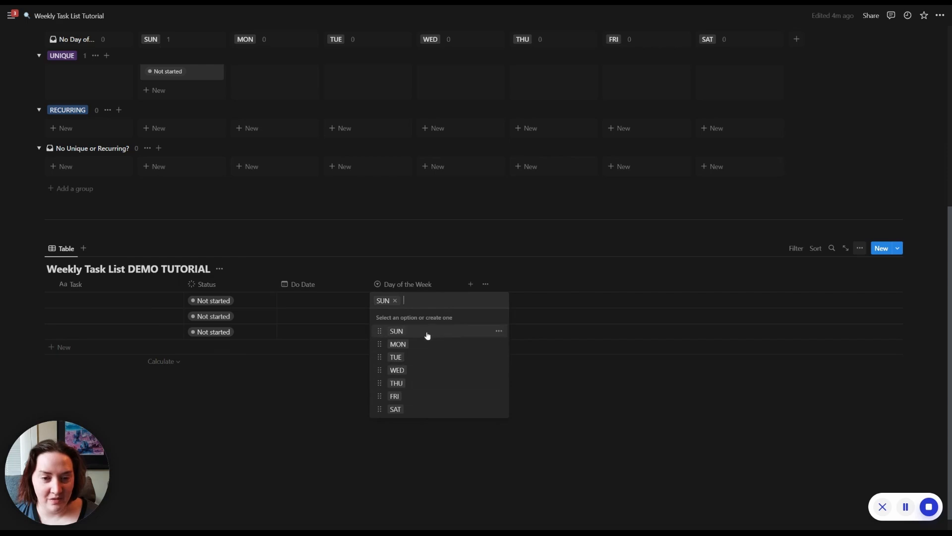
click(499, 331)
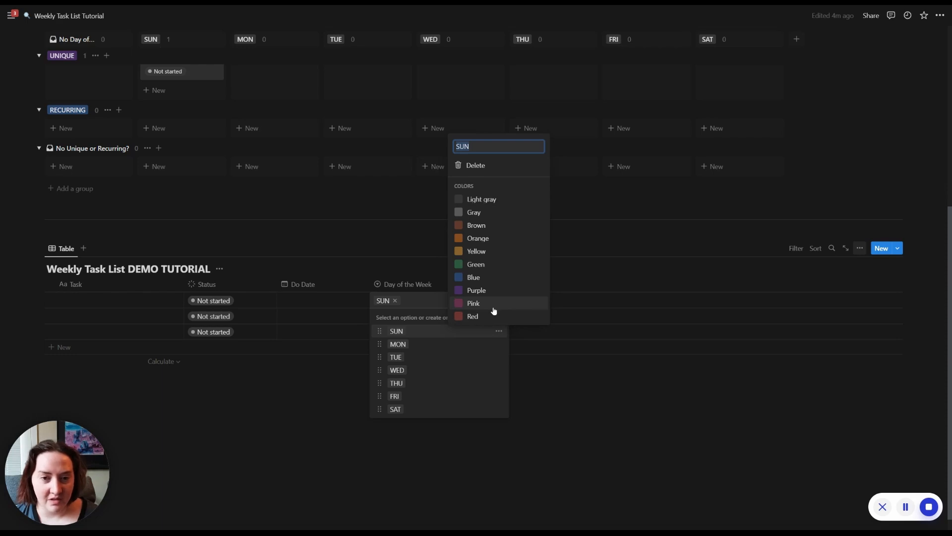
click(494, 277)
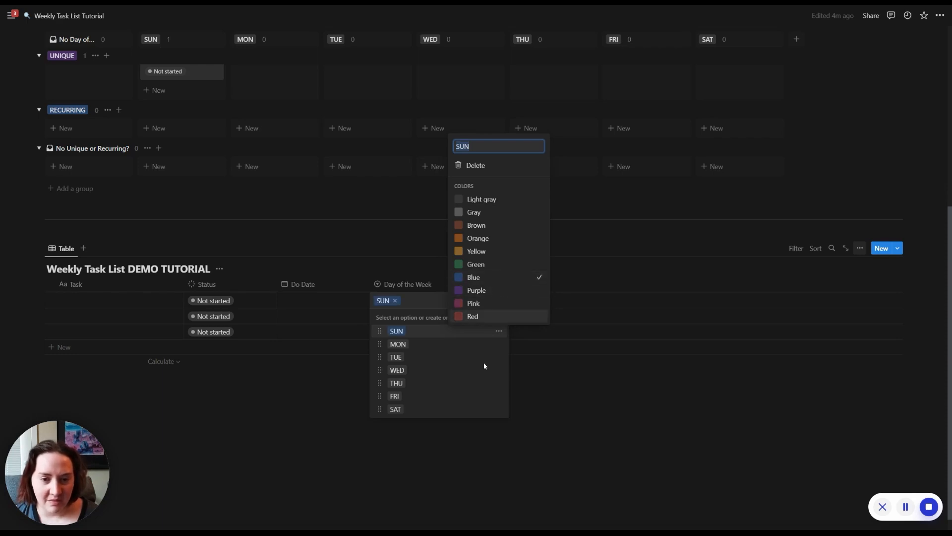
click(490, 409)
click(499, 409)
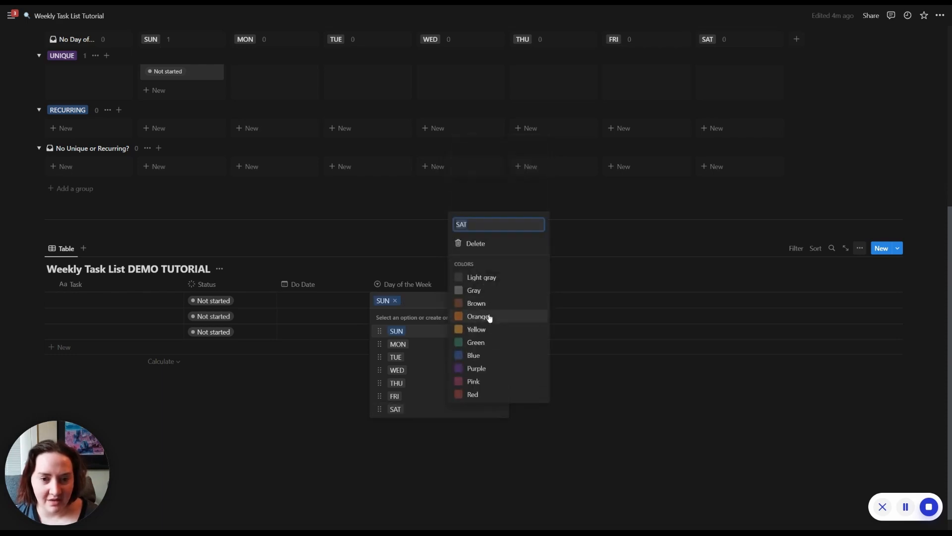
click(489, 357)
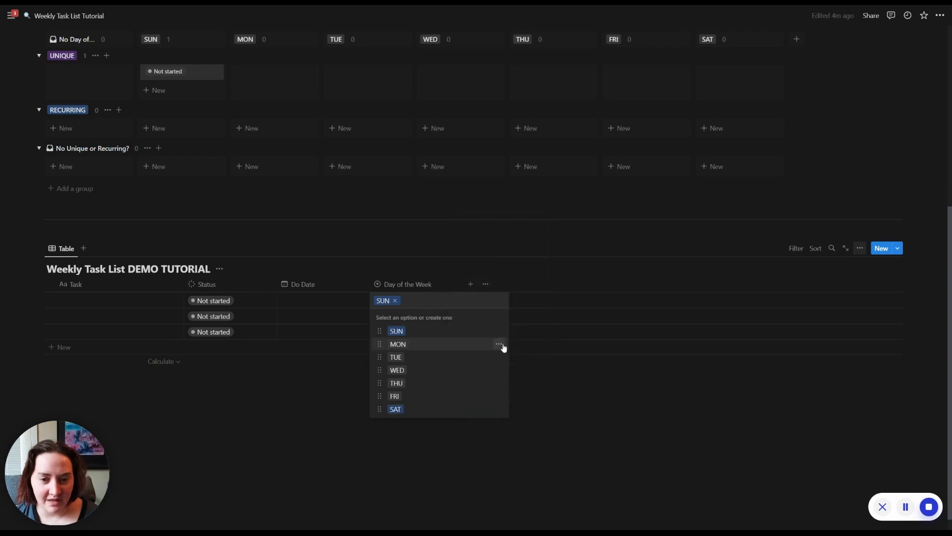
Set the colour of the MON, TUE, WED, THU and FRI options in Day of the Week to Purple.
click(500, 345)
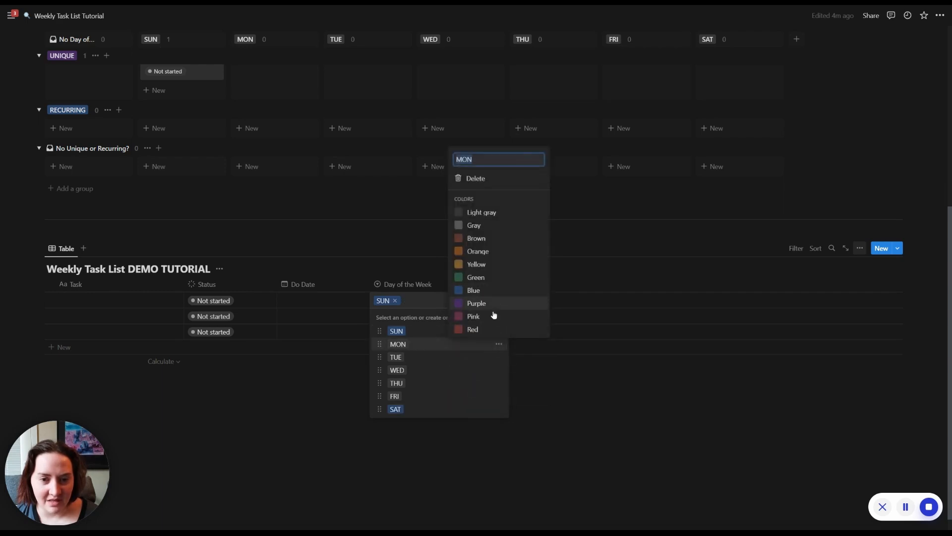
click(495, 303)
click(498, 357)
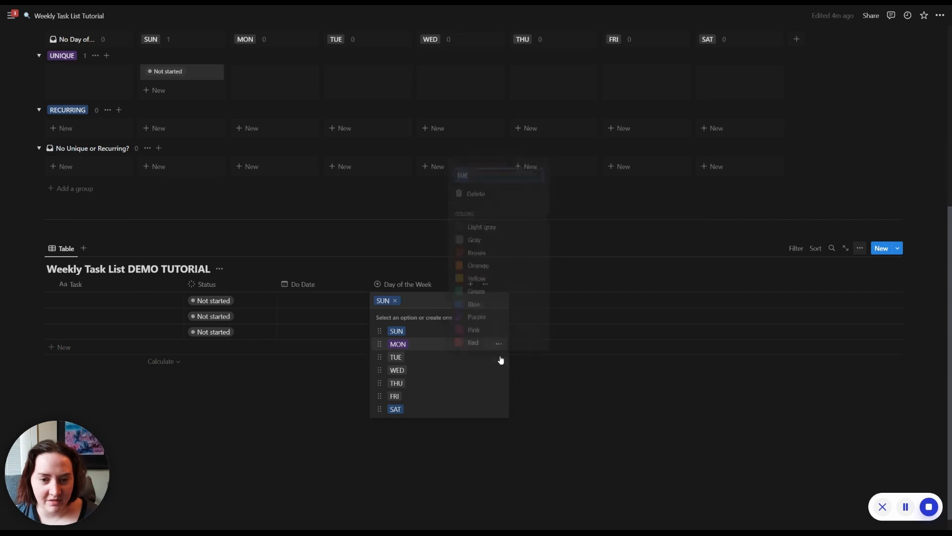
click(495, 345)
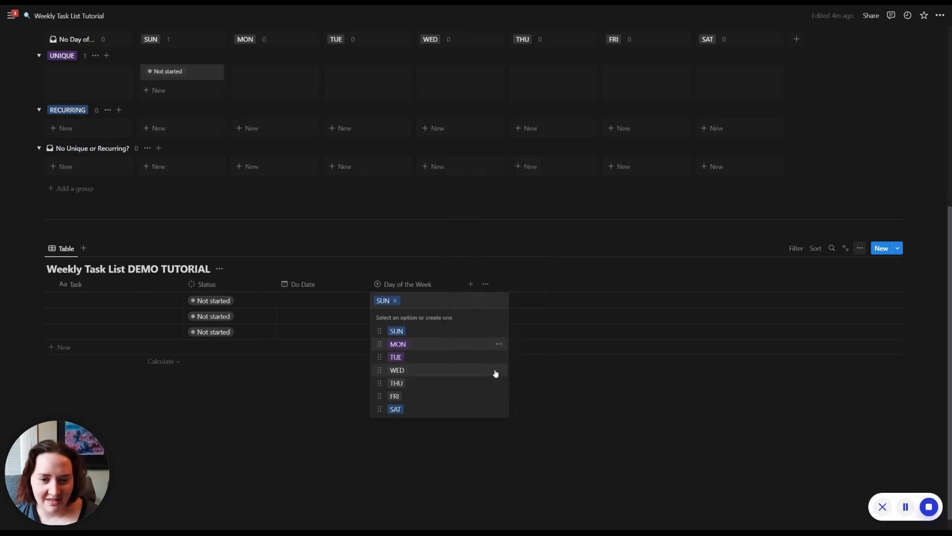
click(496, 371)
click(495, 330)
click(493, 385)
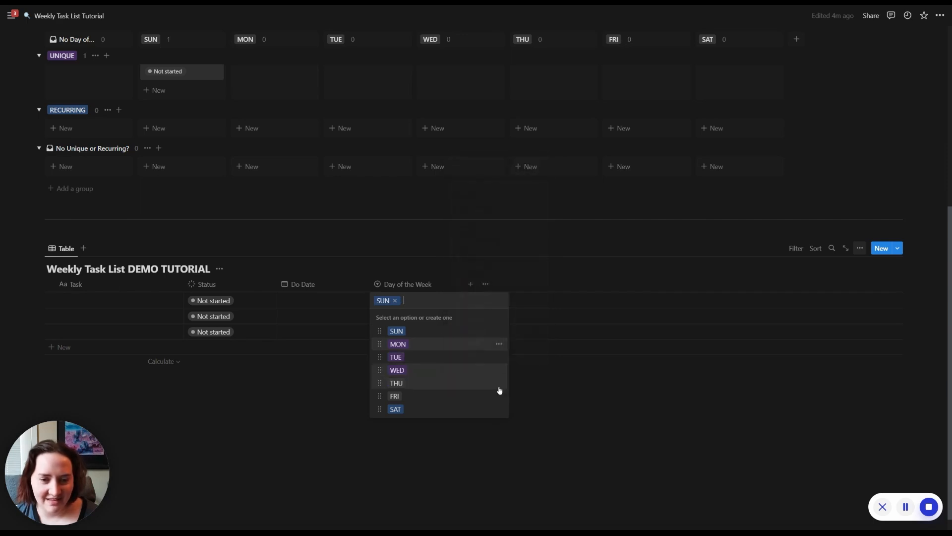
click(499, 344)
click(493, 395)
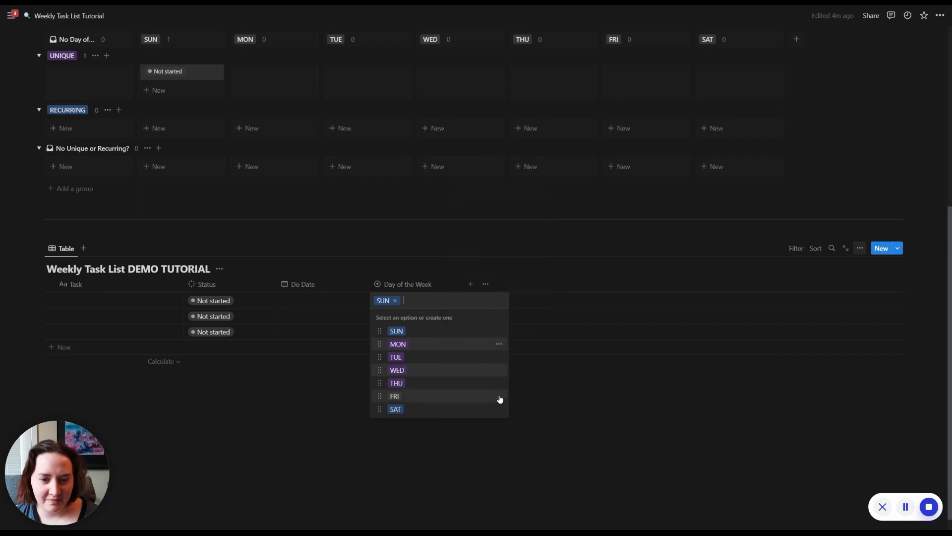
click(499, 397)
click(495, 355)
click(558, 418)
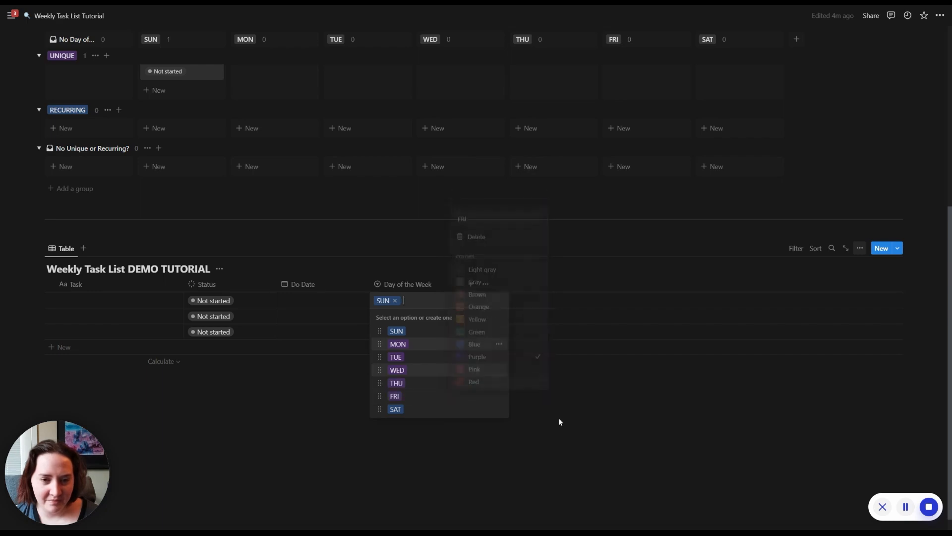
key(Escape)
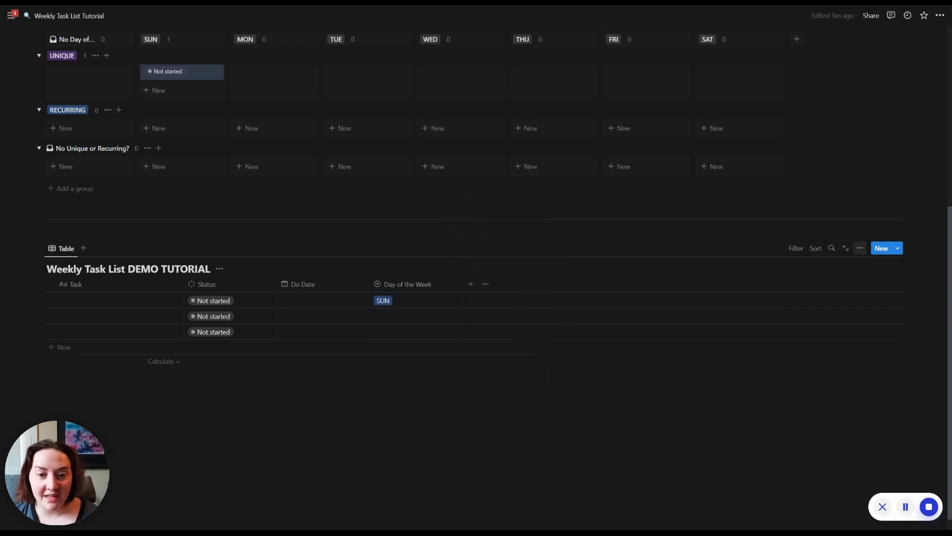
Add a Select property named "Unique or Recurring?" to the demo table.
click(471, 284)
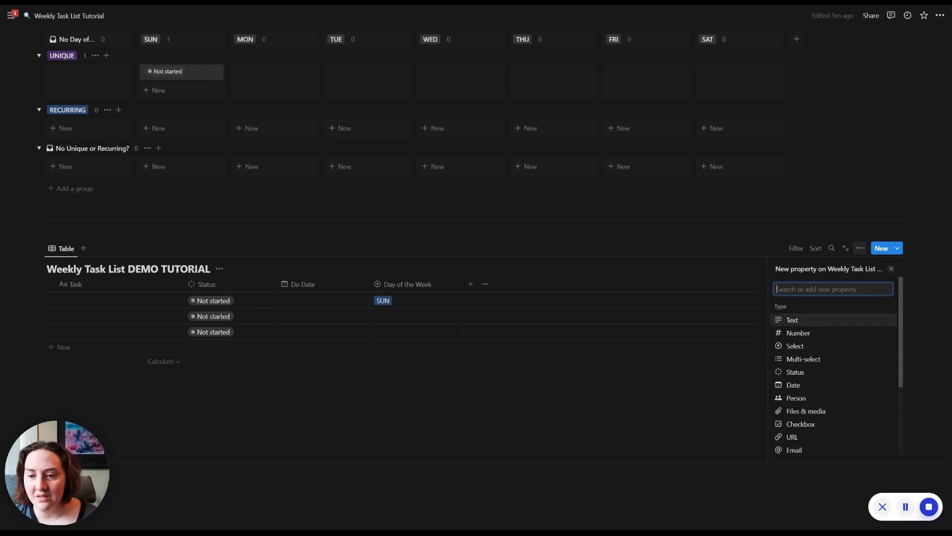
click(797, 346)
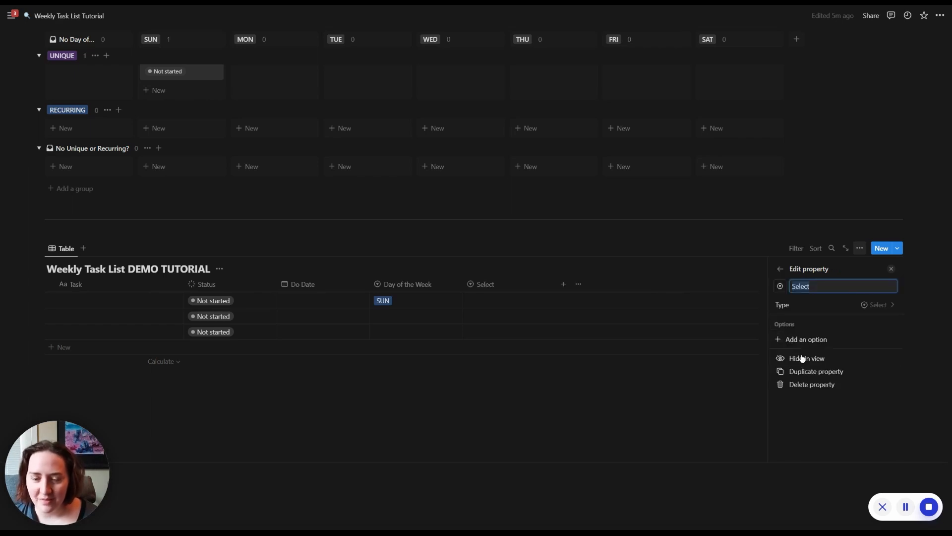
text(Unite)
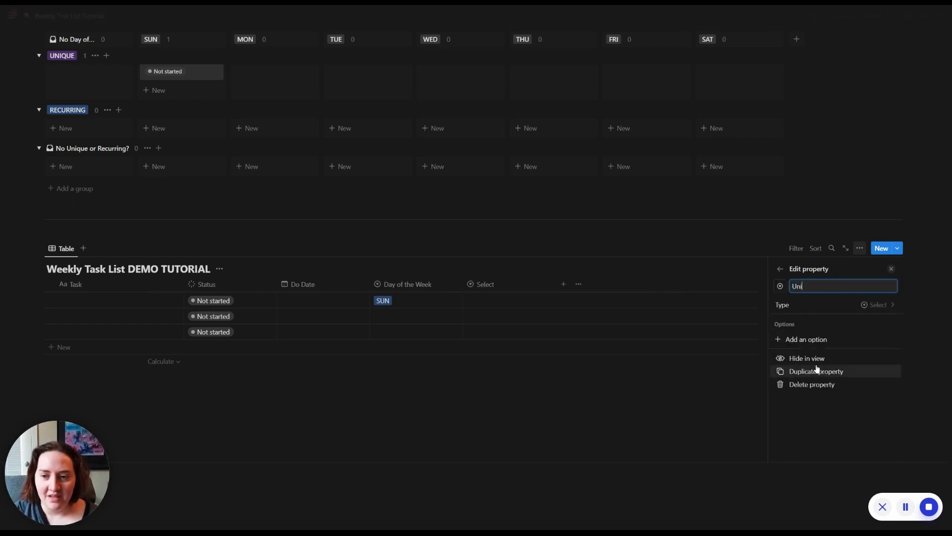
key(BackSpace)
key(BackSpace)
key(BackSpace)
key(BackSpace)
key(BackSpace)
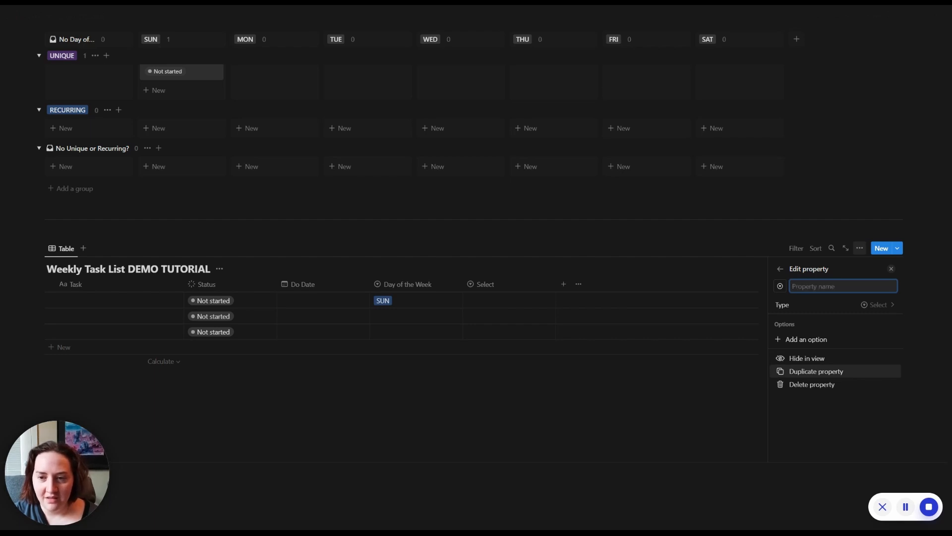
text(Unique)
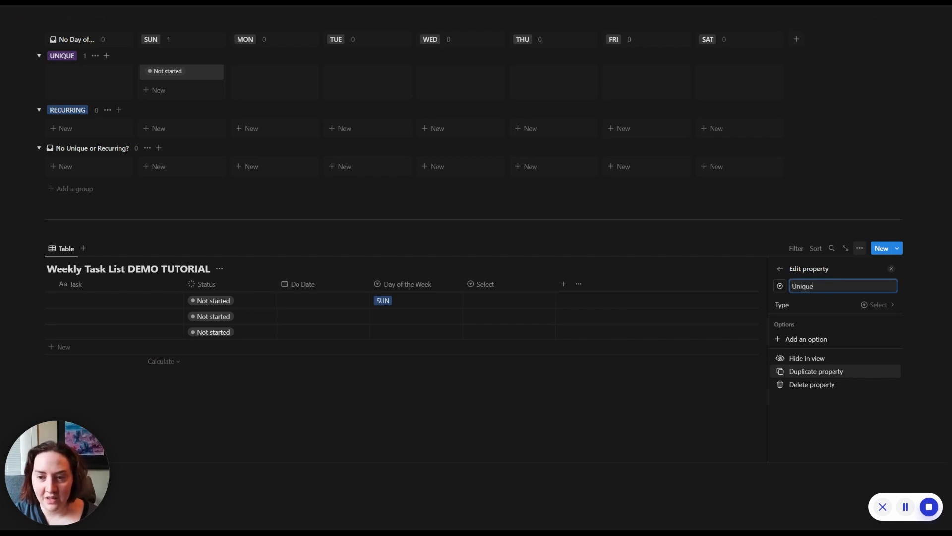
text( or Recurring?)
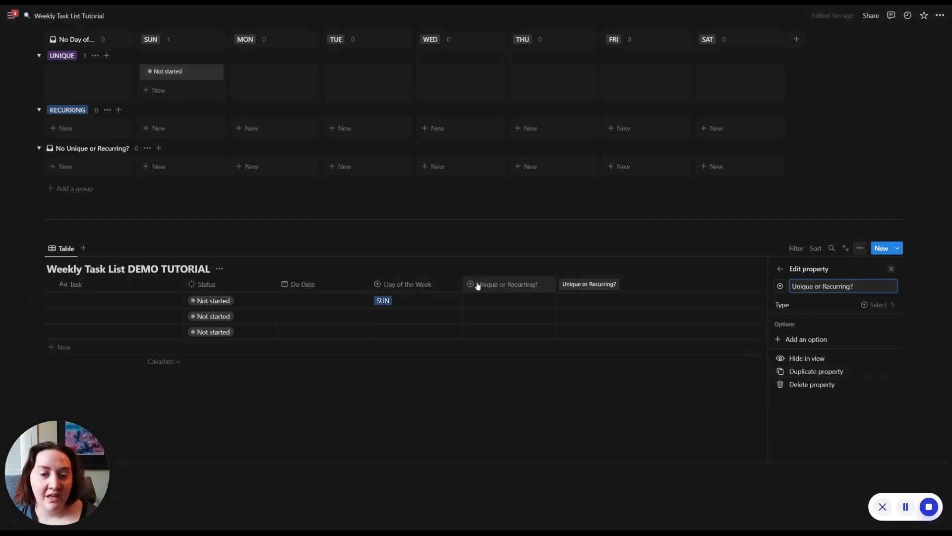
Create the options UNIQUE and RECURRING in the first row's "Unique or Recurring?" cell, leaving RECURRING selected.
click(493, 303)
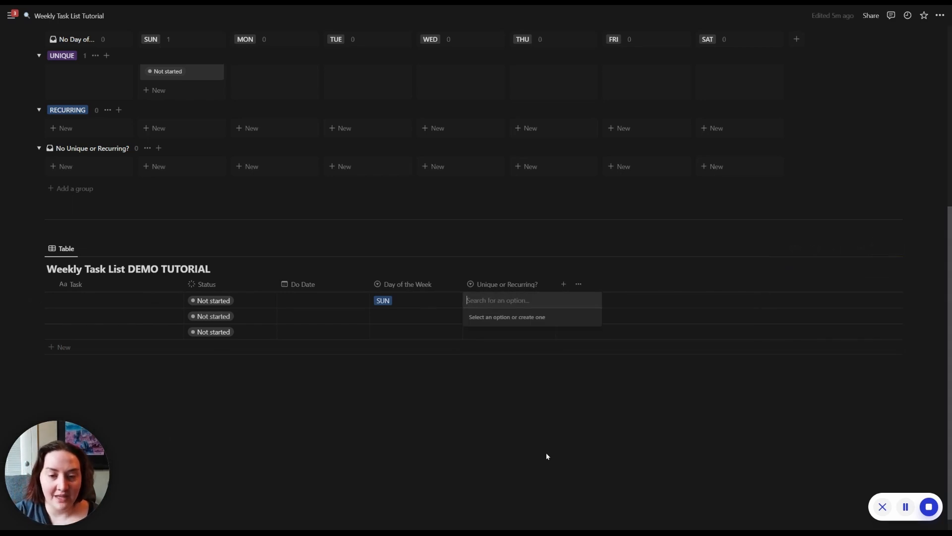
text(UNIQUE)
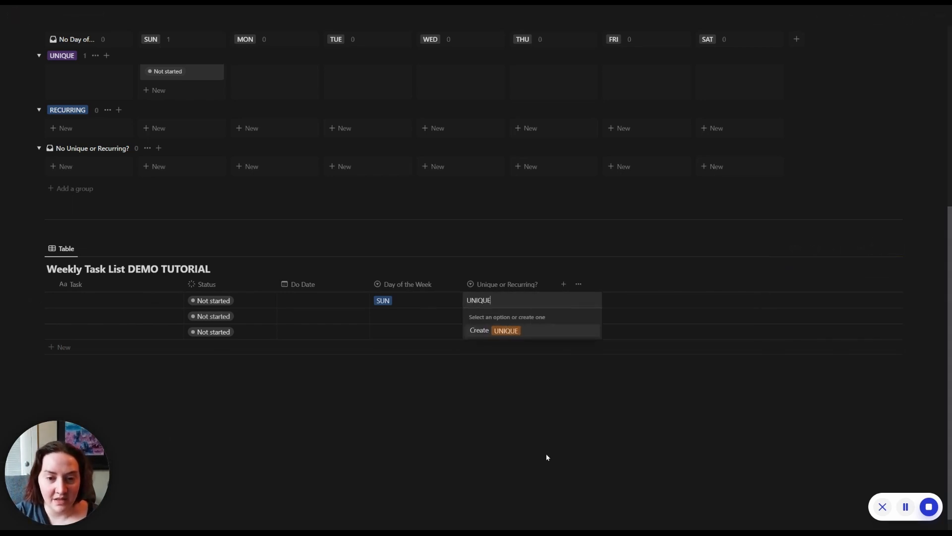
key(Return)
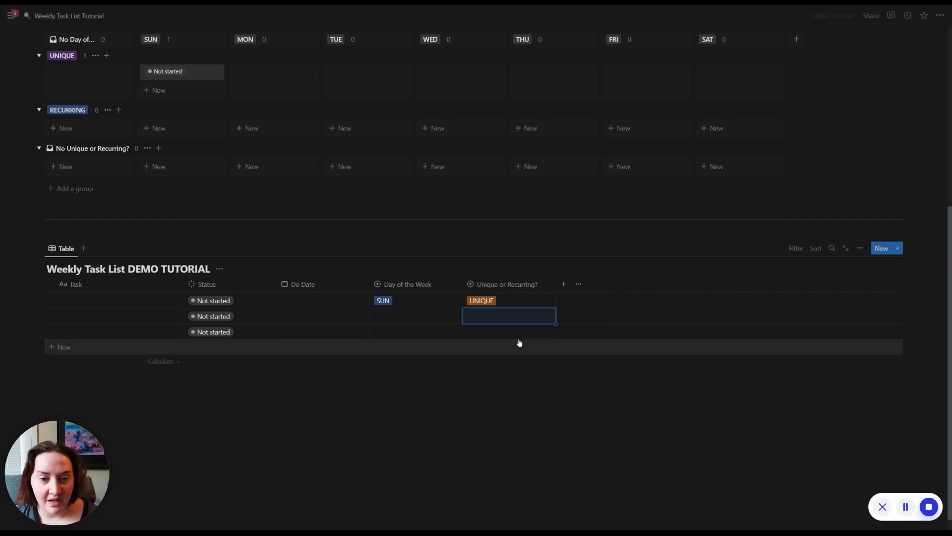
click(514, 302)
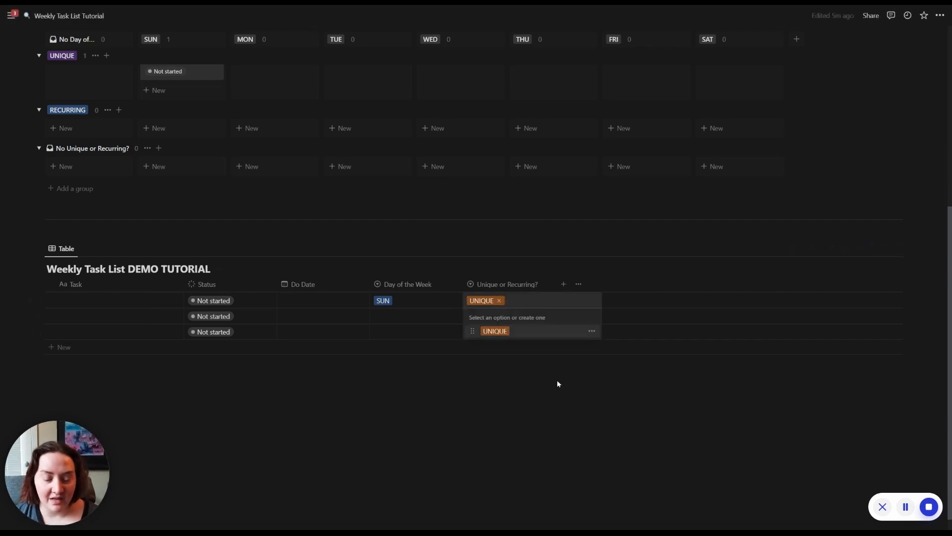
text(RECURRING)
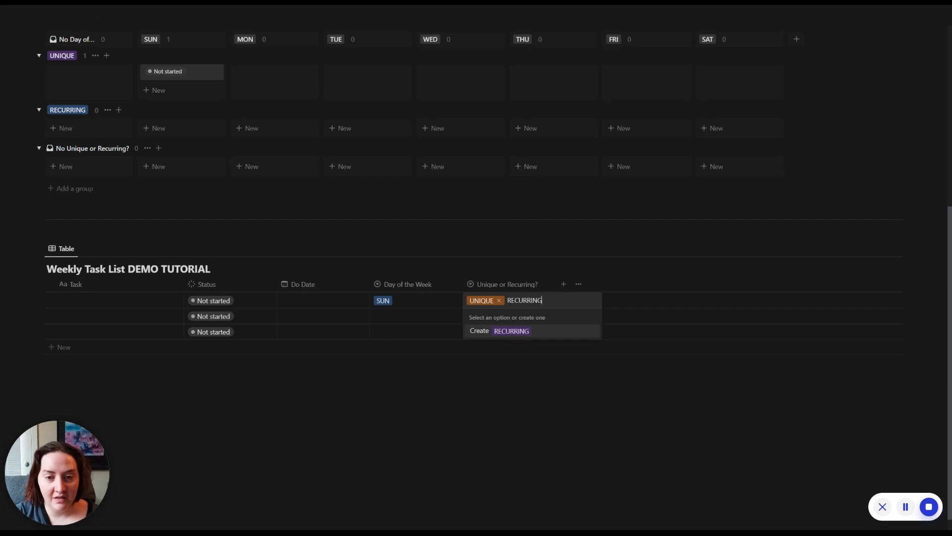
key(Return)
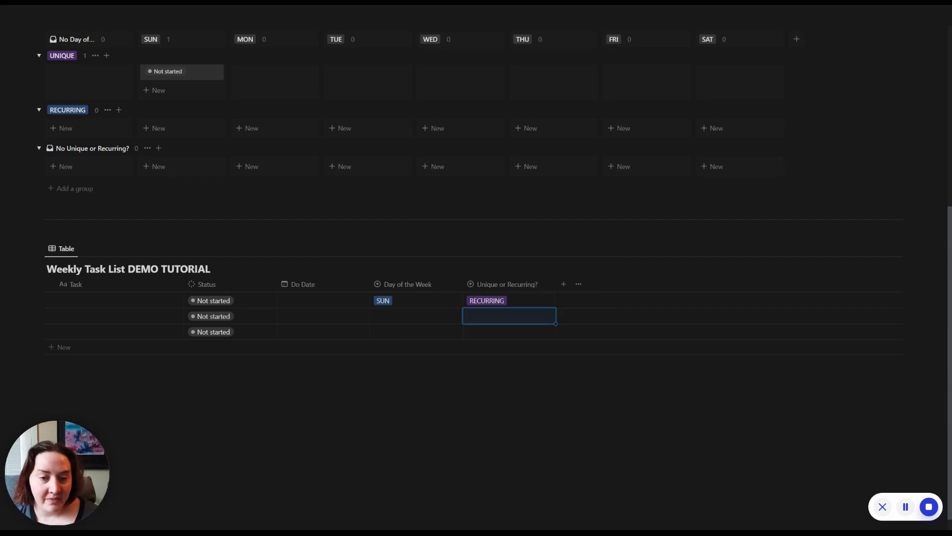
click(540, 302)
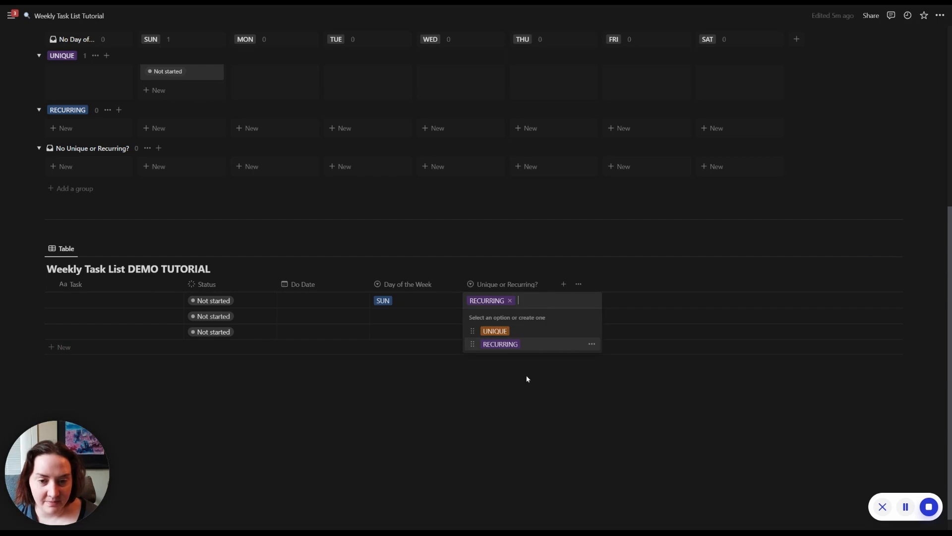
key(Escape)
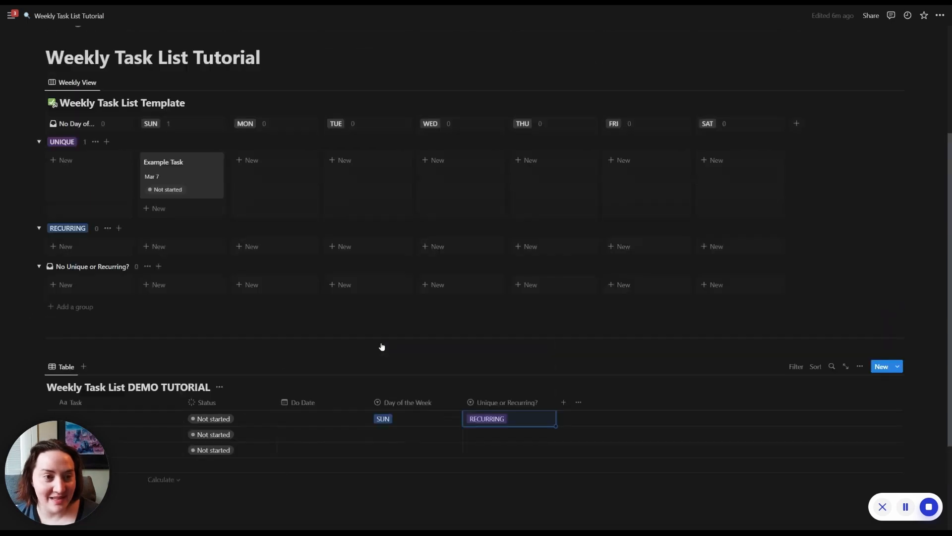
Change the layout of the Weekly Task List DEMO TUTORIAL view from Table to Board.
scroll(382, 347, up, 2)
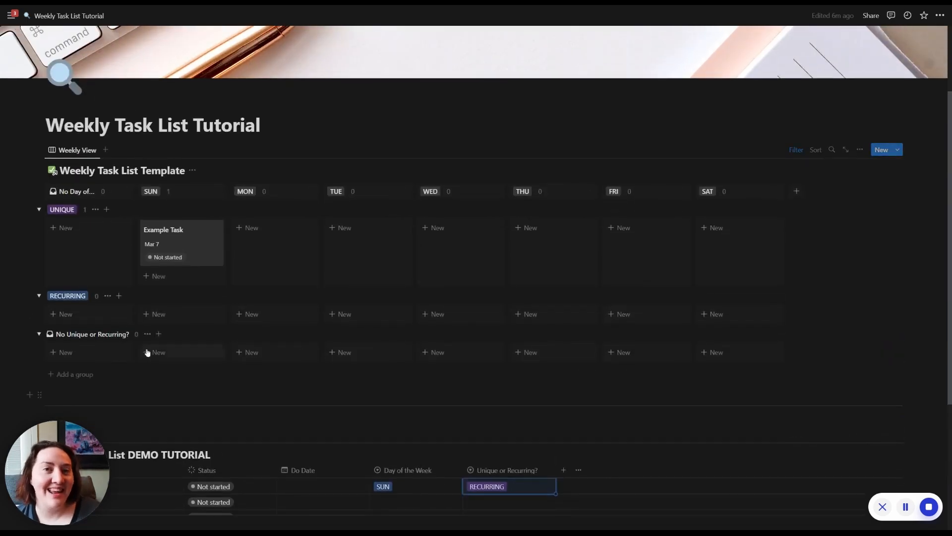
scroll(431, 233, down, 5)
scroll(429, 353, down, 1)
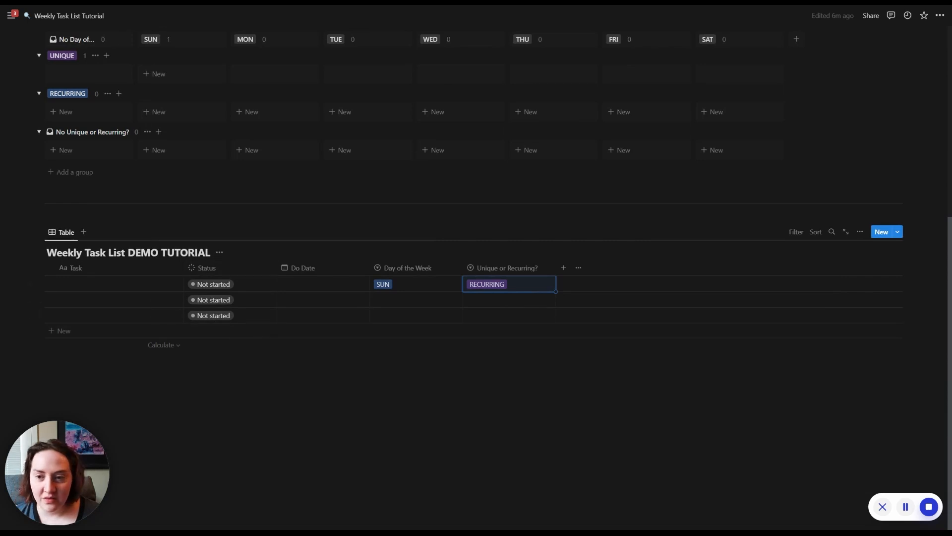
click(861, 233)
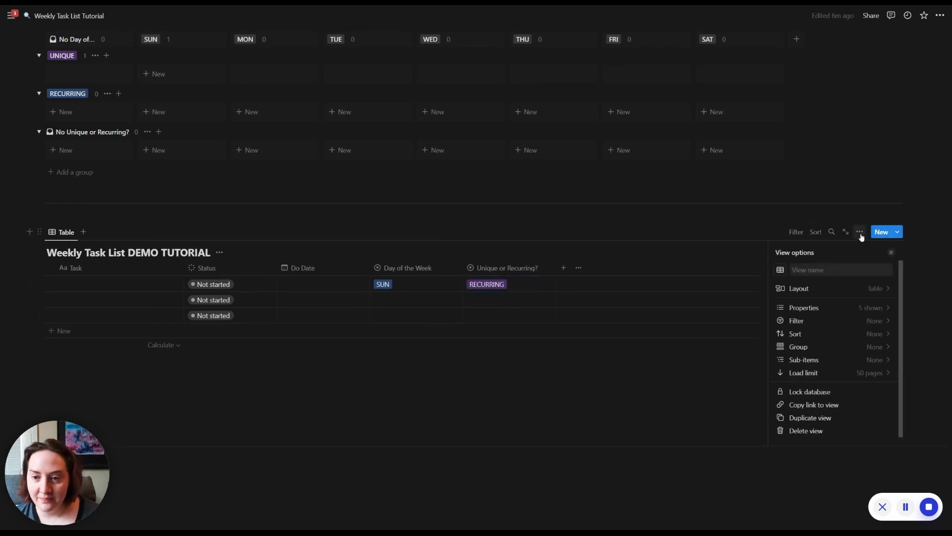
click(830, 290)
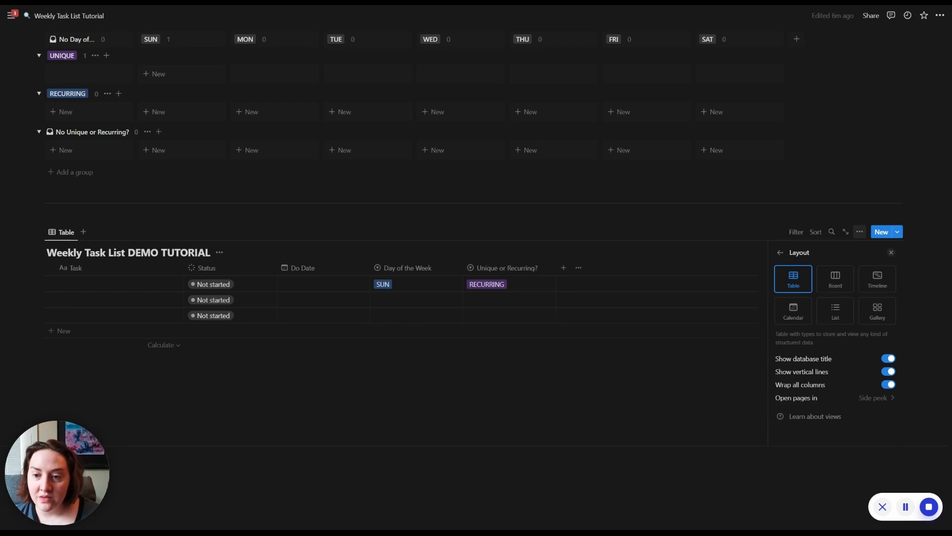
click(836, 280)
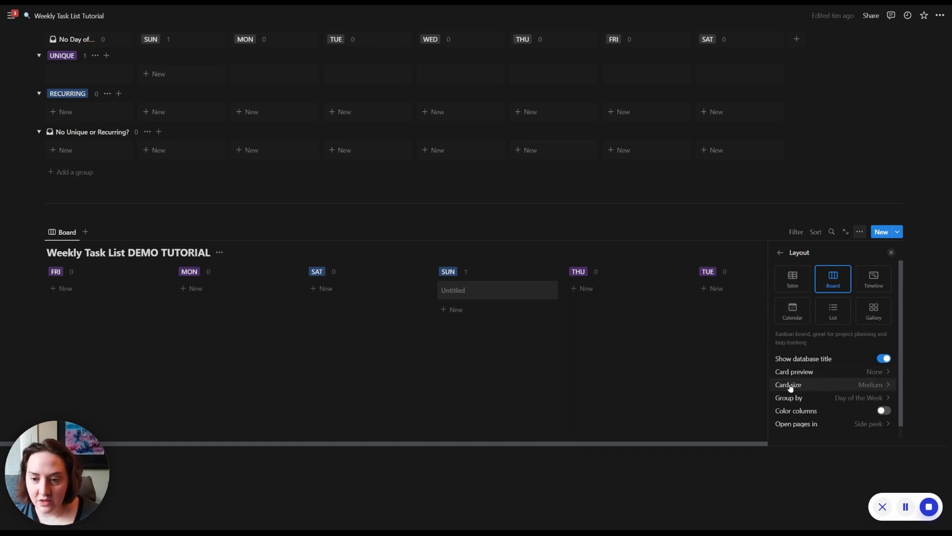
Arrange the demo board's weekday columns in the order SUN, MON, TUE, WED, THU, FRI, SAT.
click(853, 400)
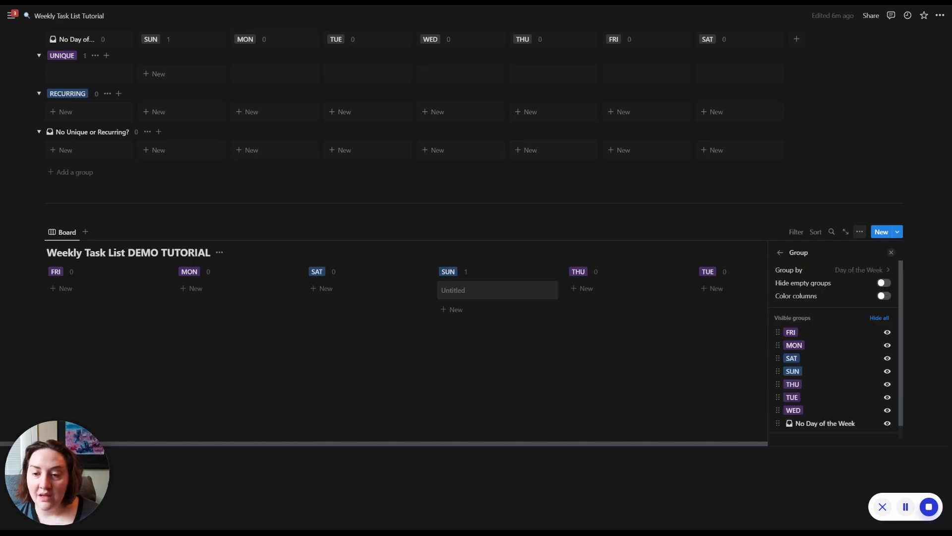
click(860, 273)
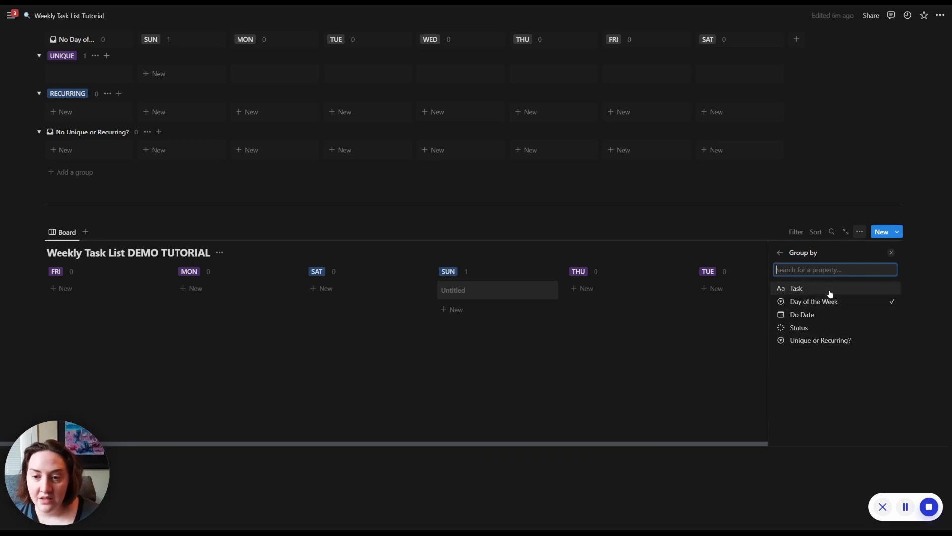
click(781, 253)
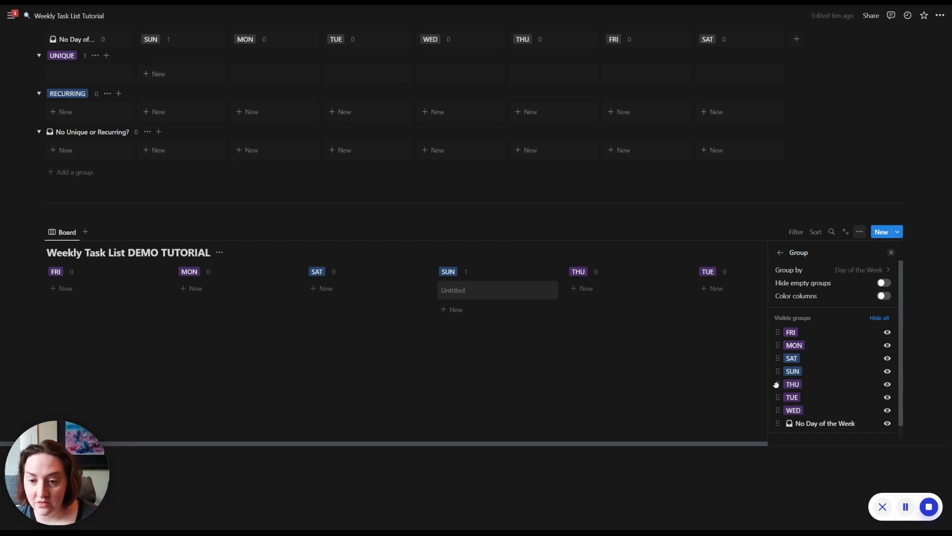
drag(778, 371, 777, 331)
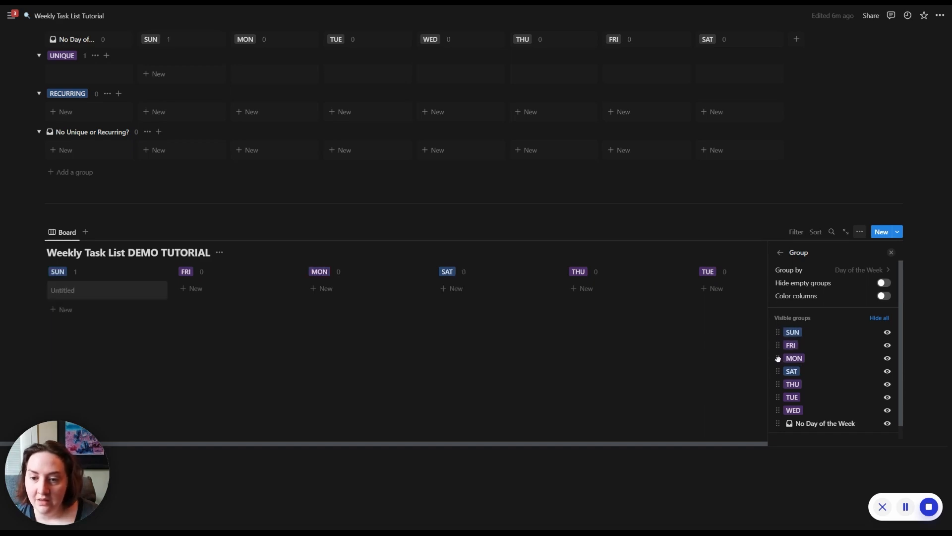
drag(777, 358, 776, 345)
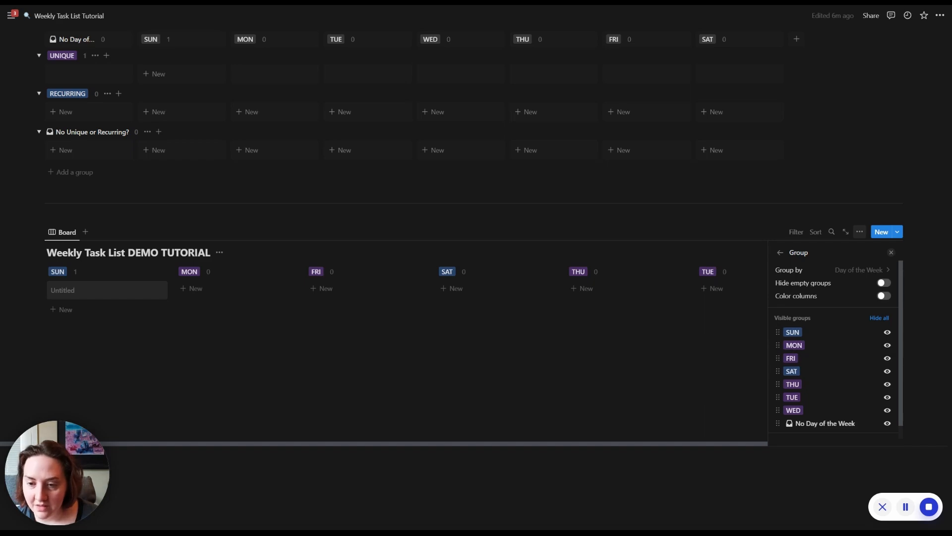
drag(778, 409, 778, 370)
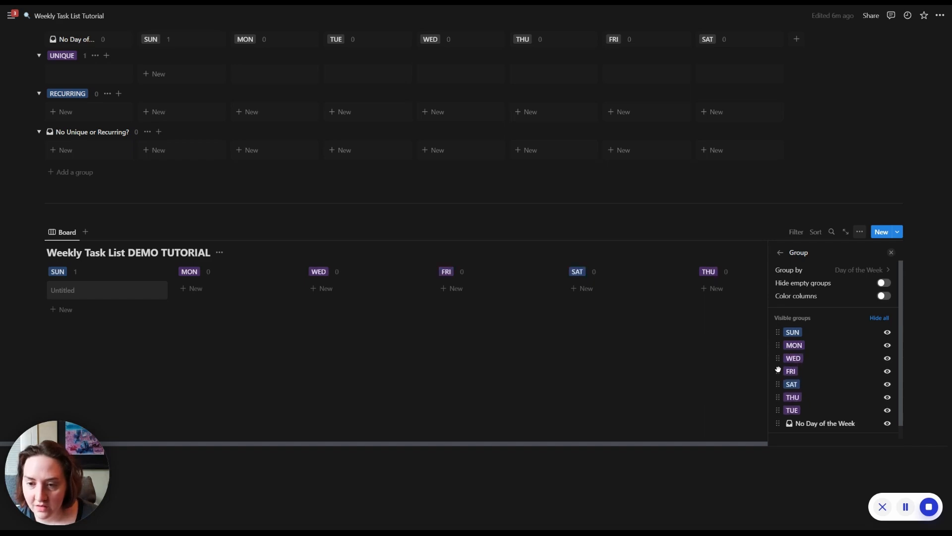
drag(778, 410, 779, 371)
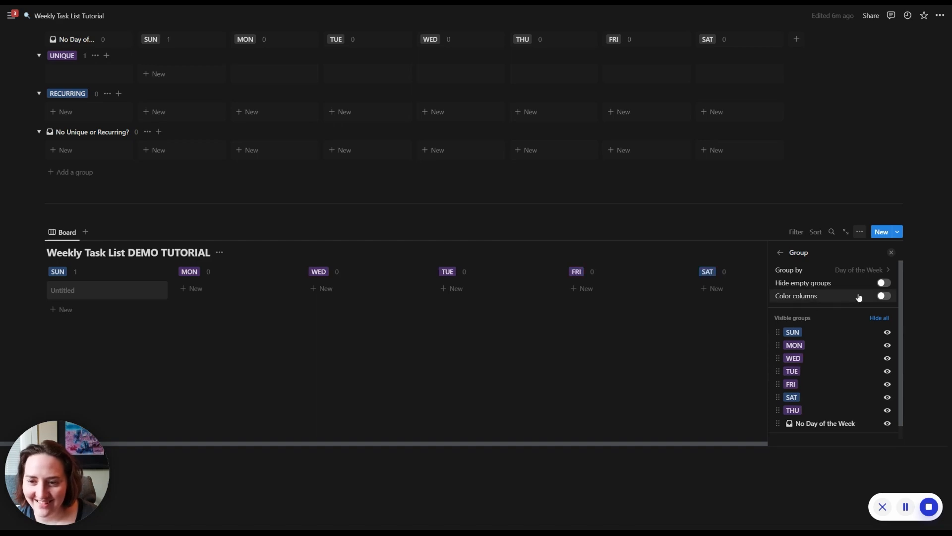
click(859, 296)
key(Escape)
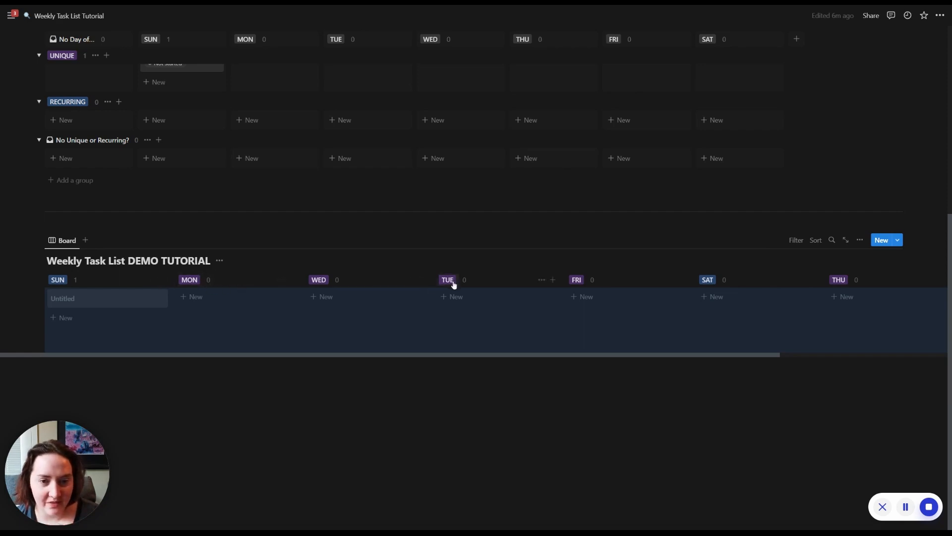
drag(482, 284, 372, 282)
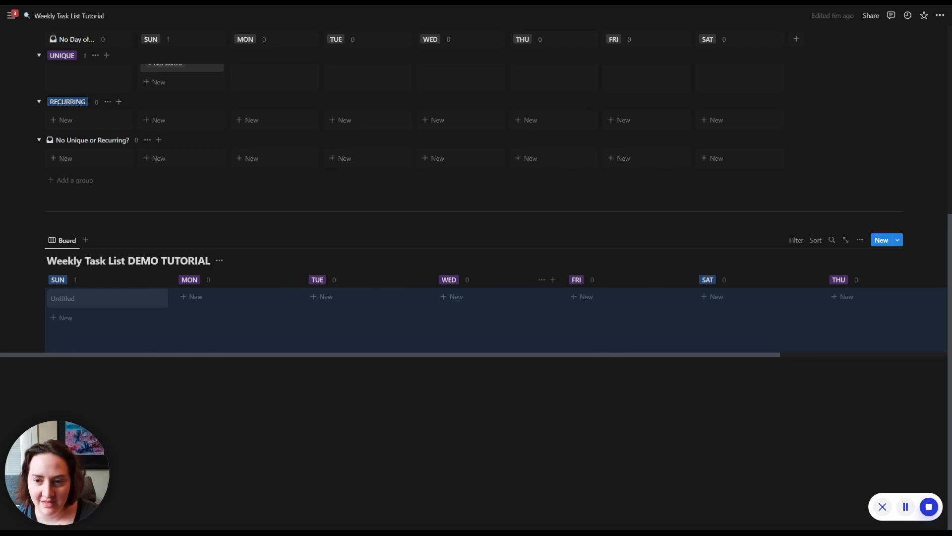
drag(857, 282, 595, 280)
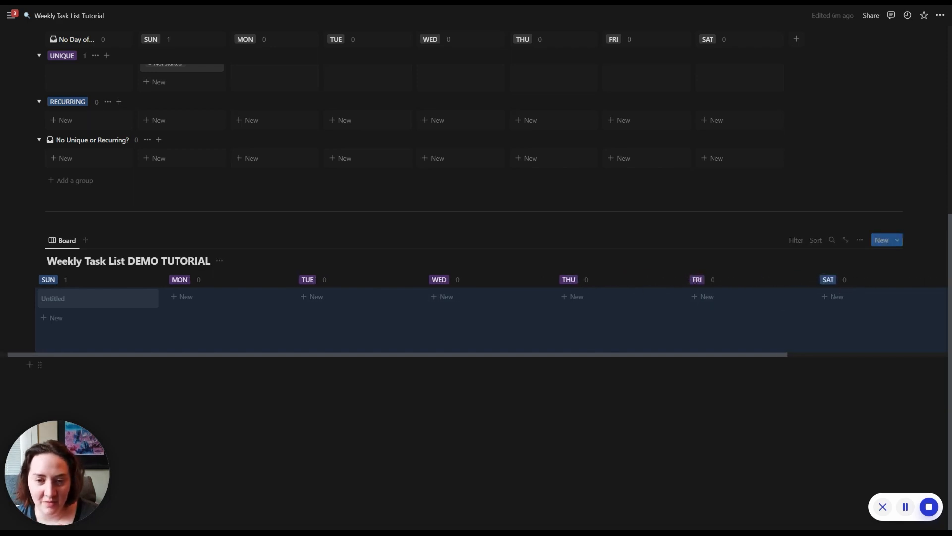
click(46, 365)
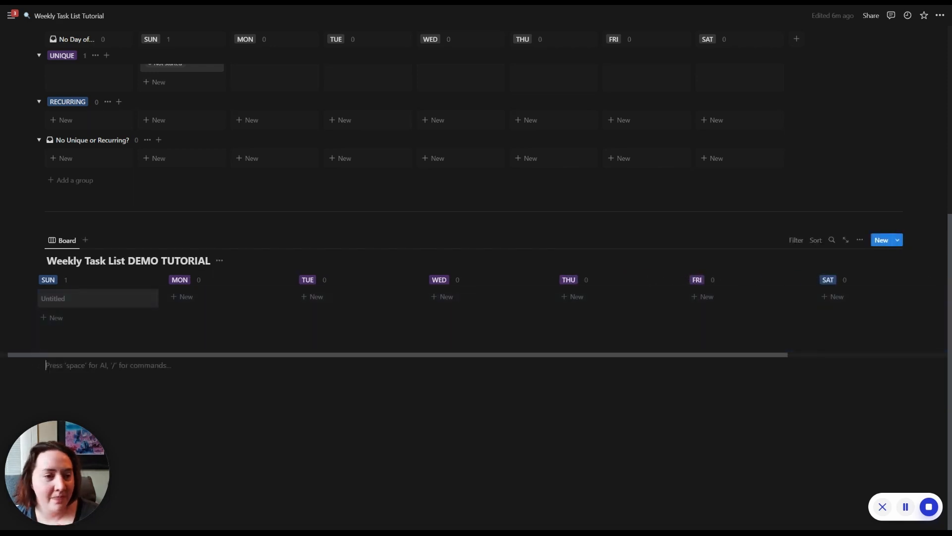
Set the card size of the Weekly Task List DEMO TUTORIAL board to Small.
click(860, 241)
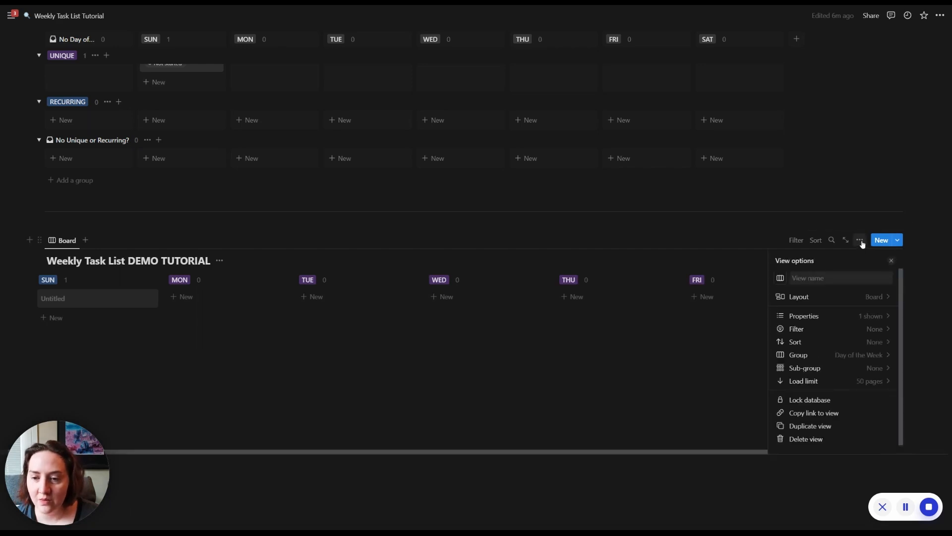
click(841, 297)
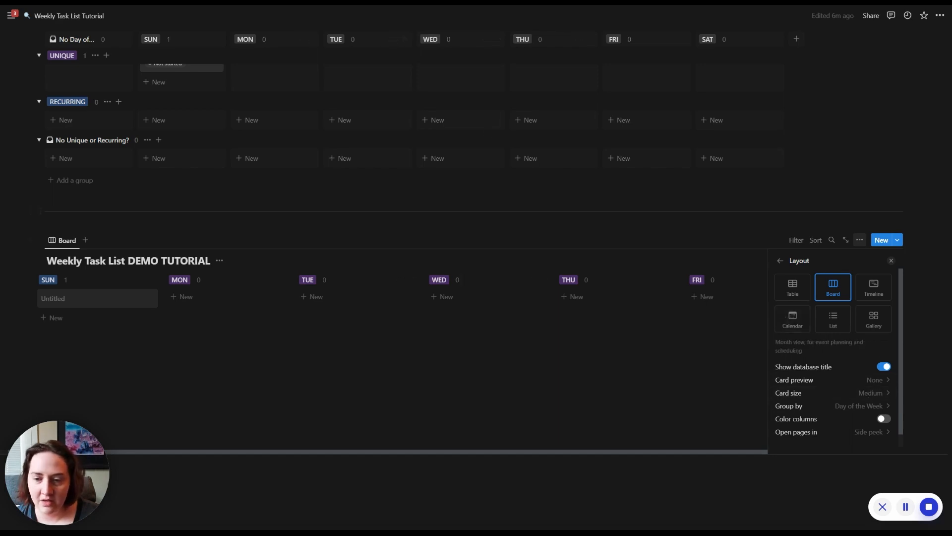
click(855, 394)
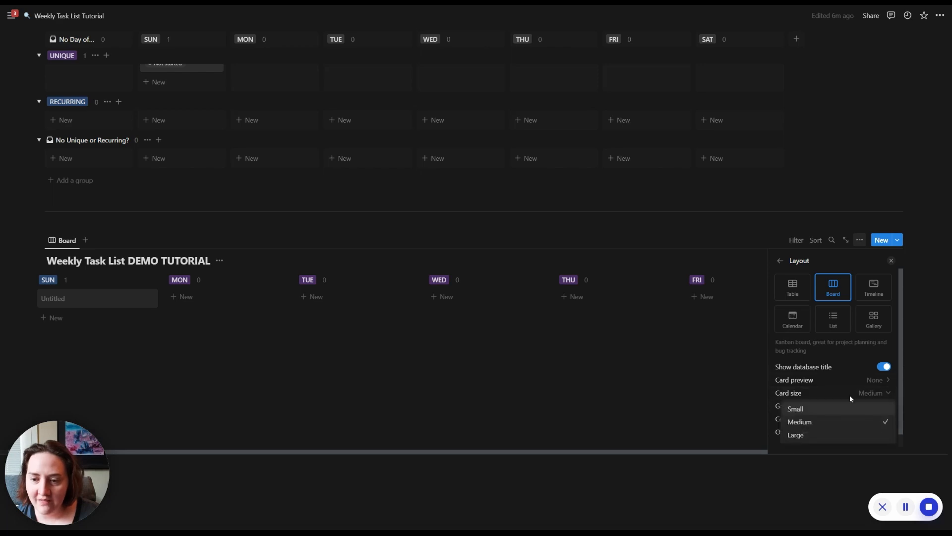
click(830, 409)
key(Escape)
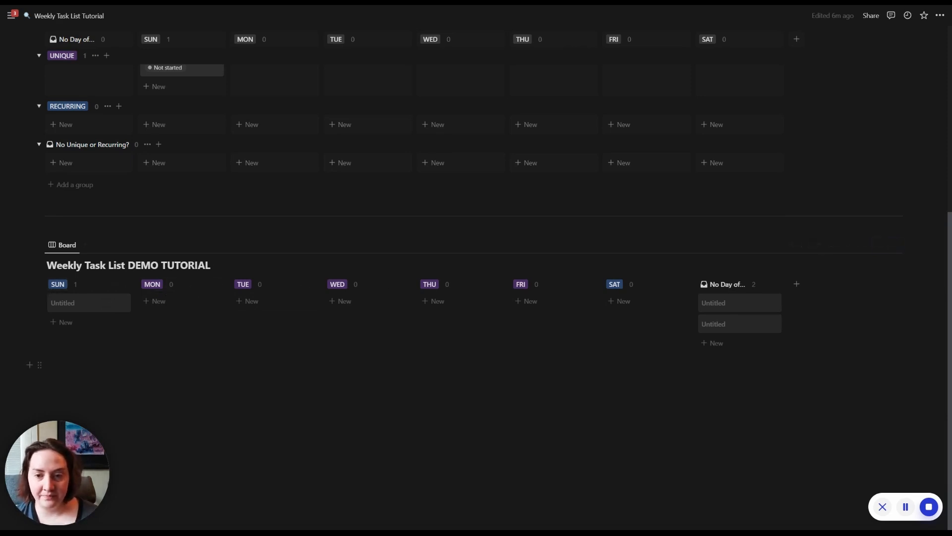
Sub-group the demo board by "Unique or Recurring?" and order the rows with UNIQUE above RECURRING.
scroll(119, 377, up, 2)
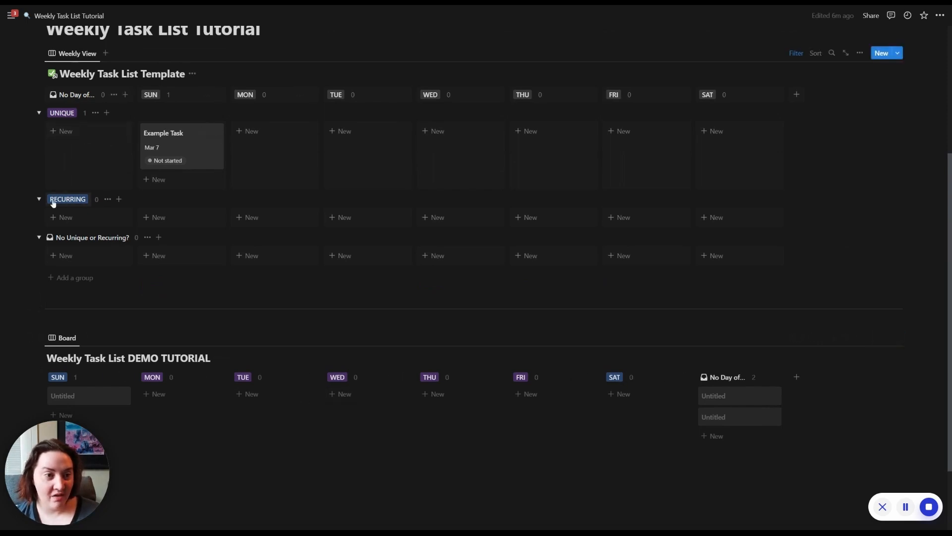
scroll(53, 204, down, 2)
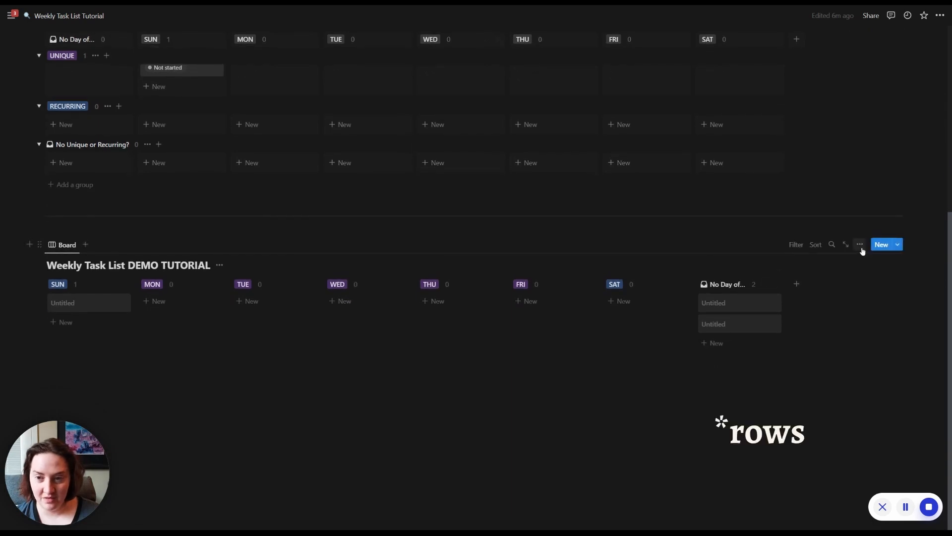
click(860, 249)
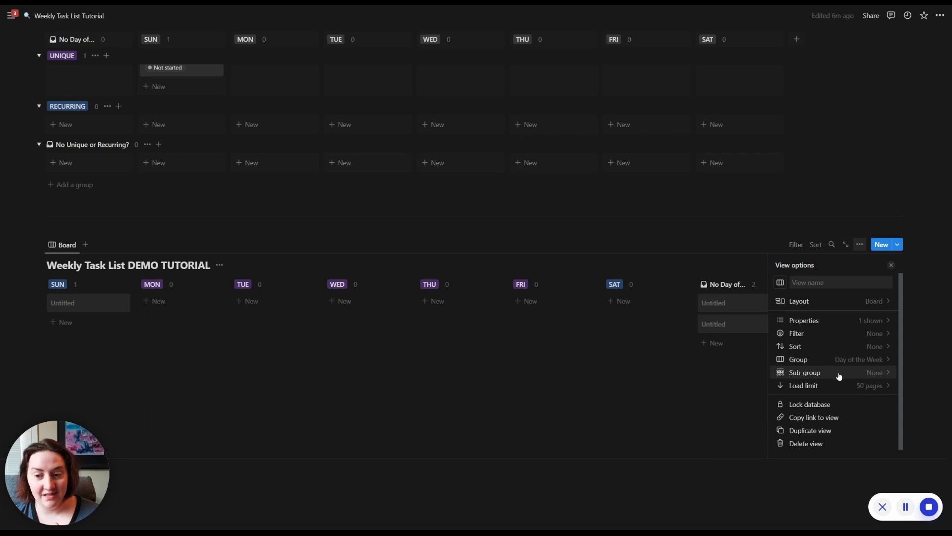
click(870, 377)
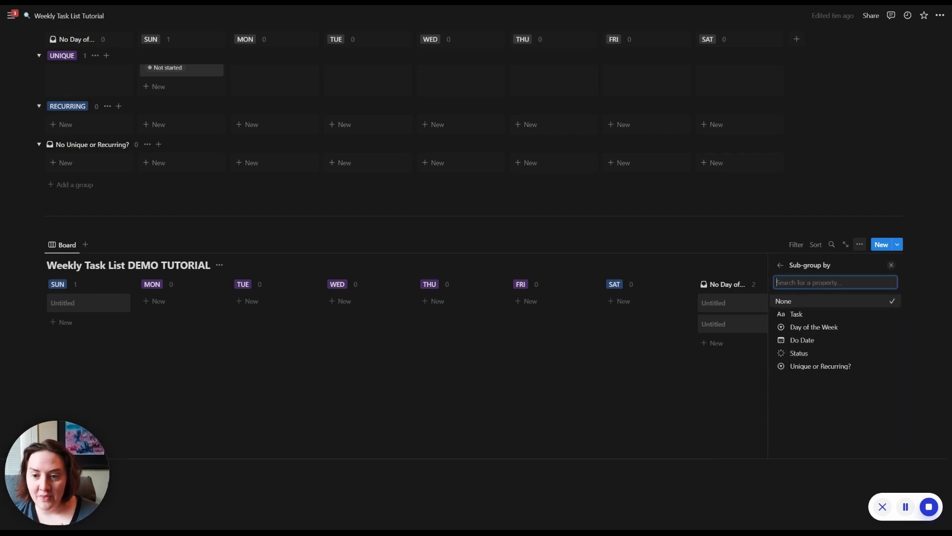
click(813, 366)
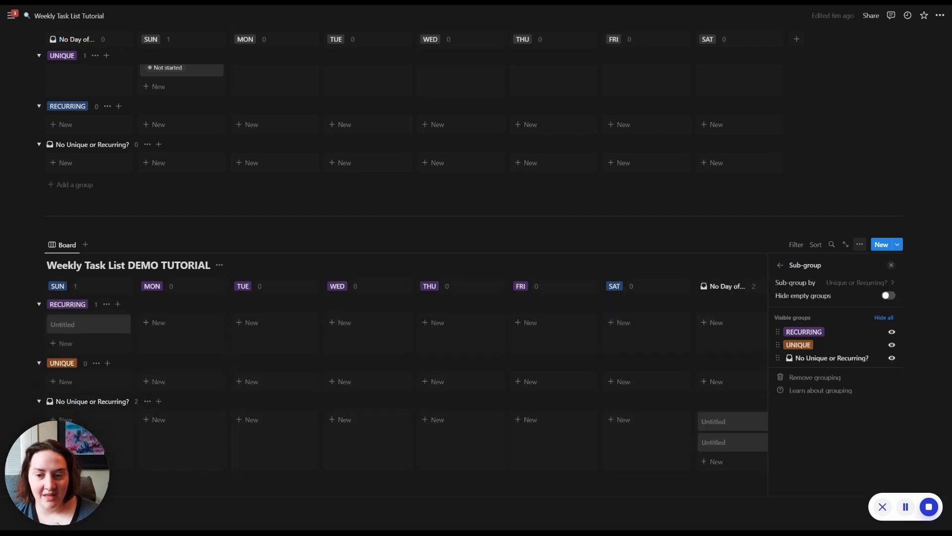
drag(778, 331, 780, 344)
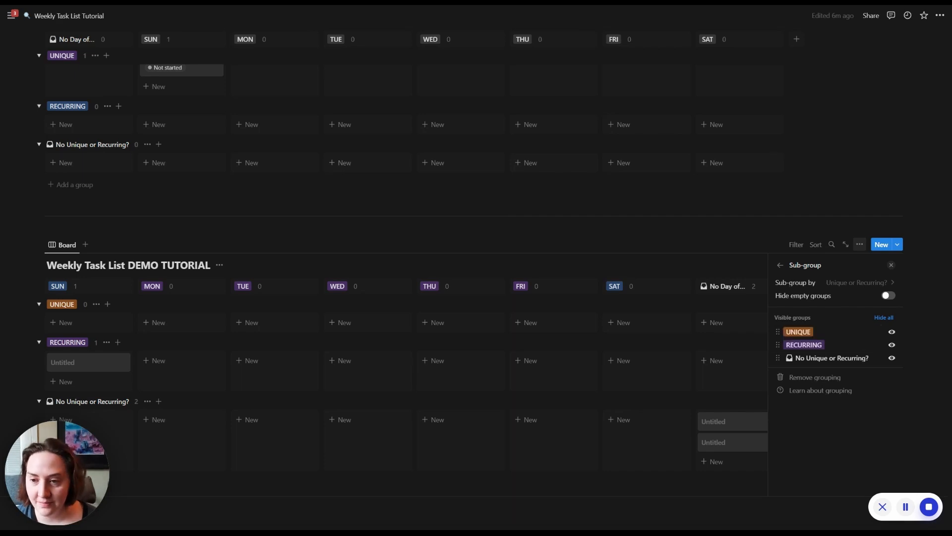
click(891, 265)
Examine the filter rules of the Weekly Task List Template's Weekly View as a reference for the demo board.
scroll(883, 267, down, 2)
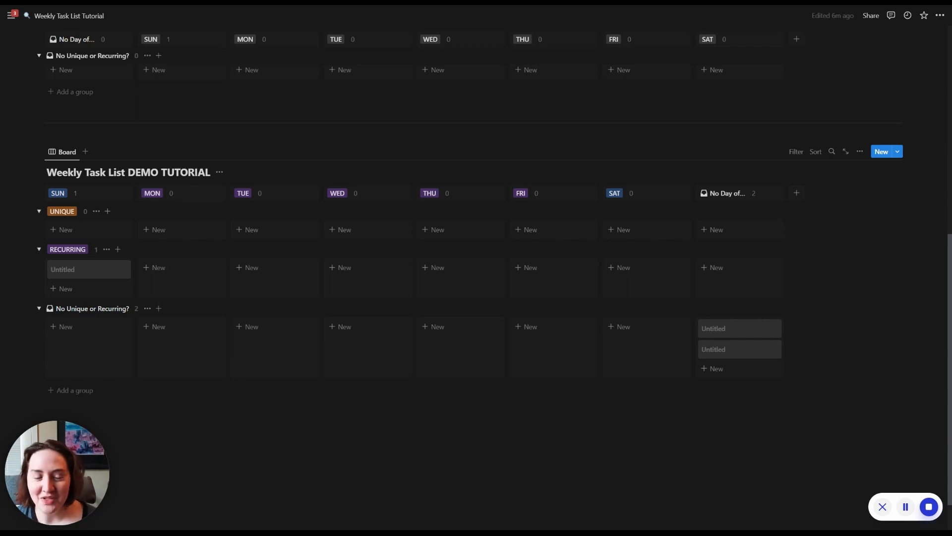
scroll(790, 291, up, 5)
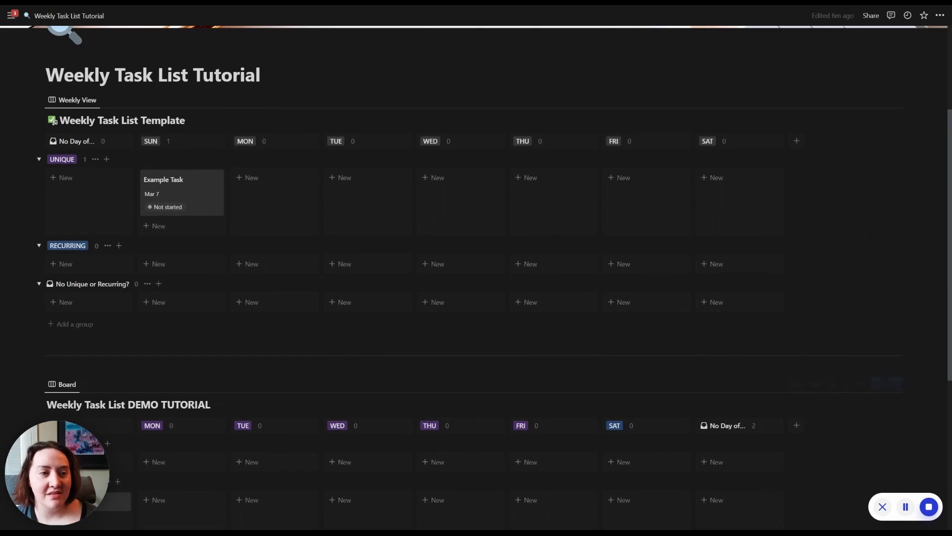
scroll(795, 291, down, 4)
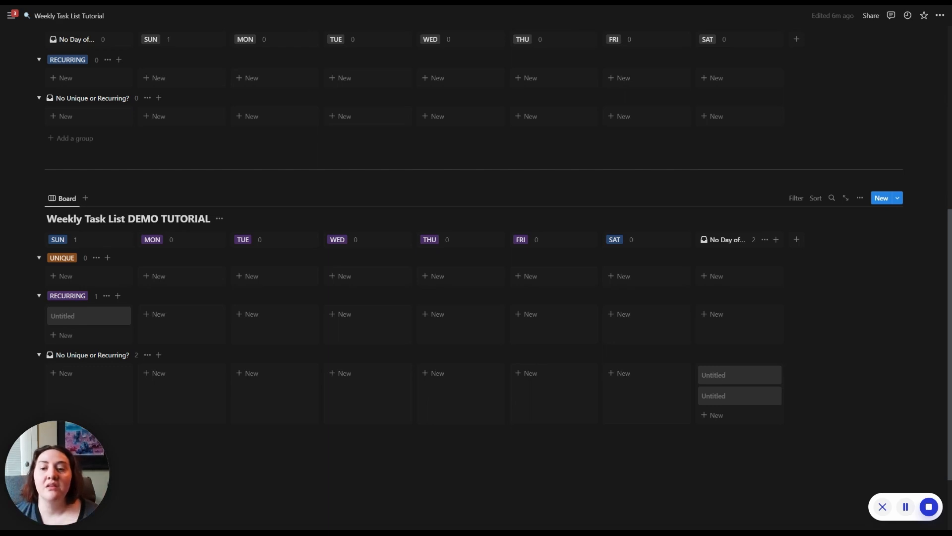
scroll(476, 268, up, 4)
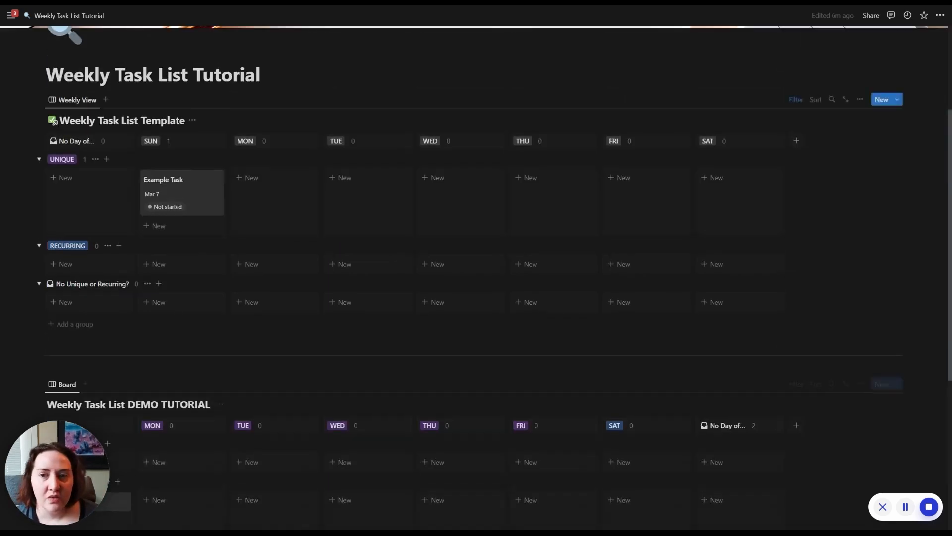
click(796, 99)
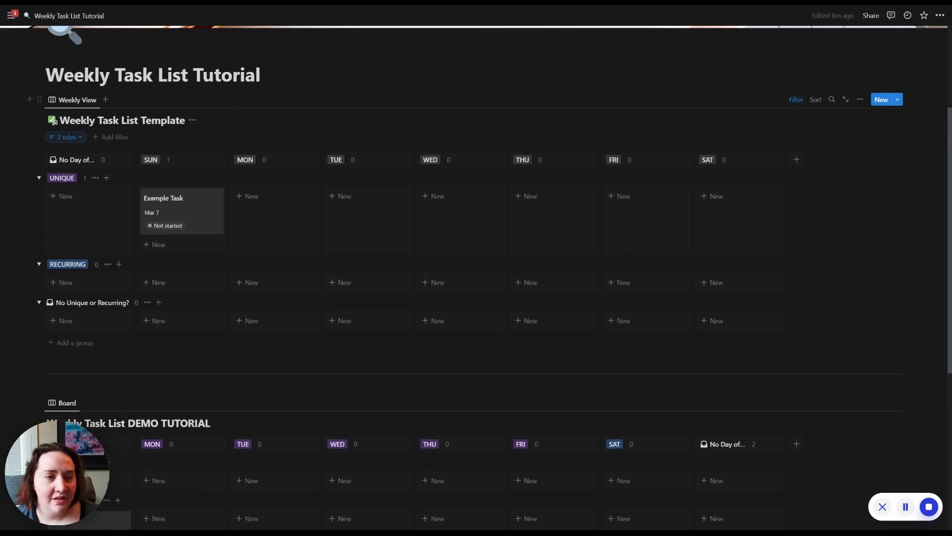
click(75, 141)
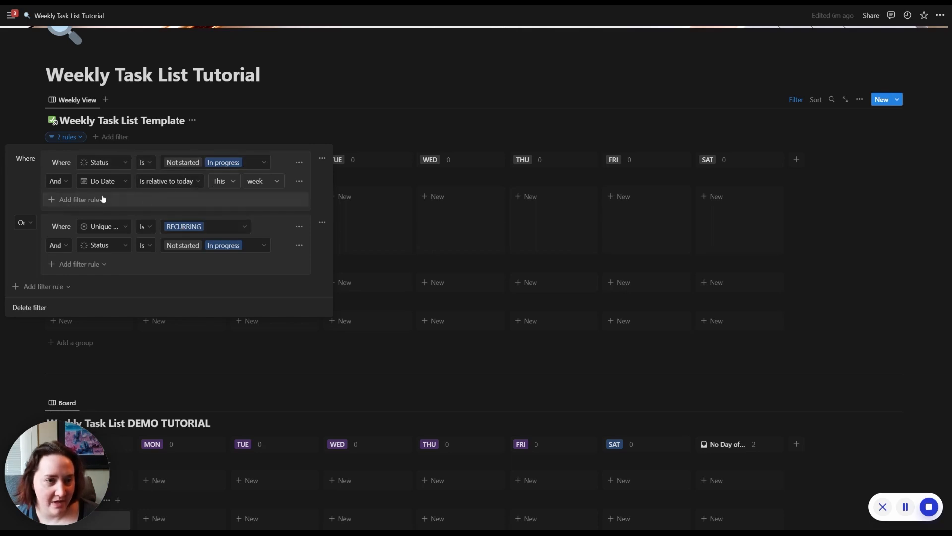
scroll(110, 161, down, 5)
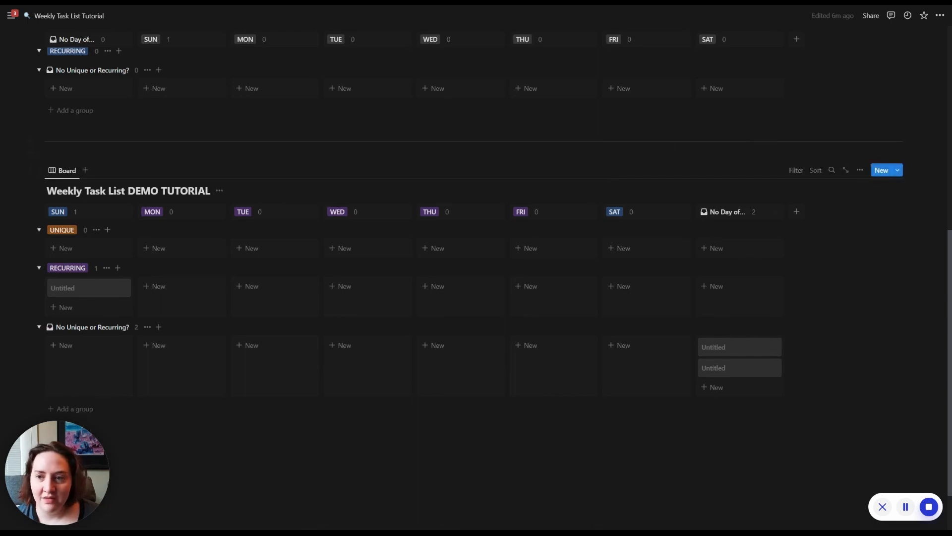
Add an advanced filter to the Weekly Task List DEMO TUTORIAL board and turn its first rule into a filter group.
click(796, 171)
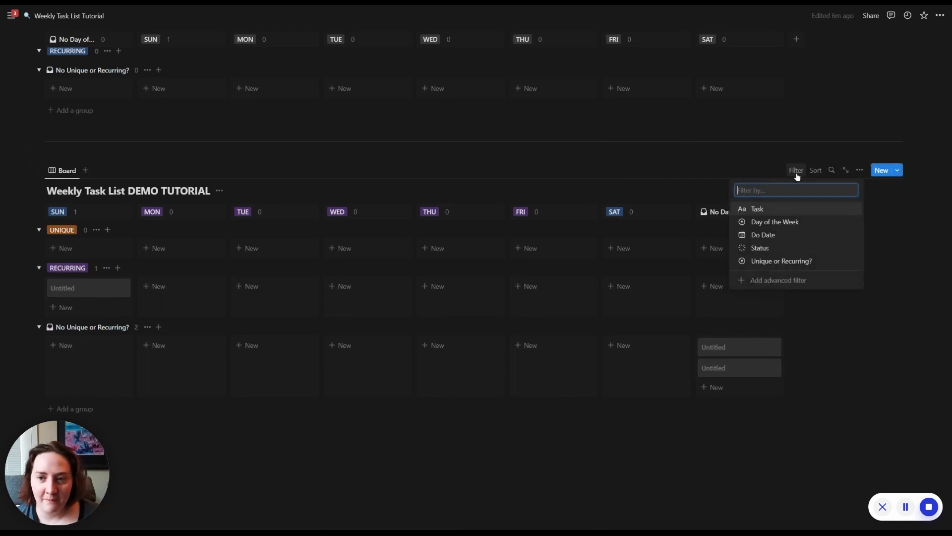
click(766, 281)
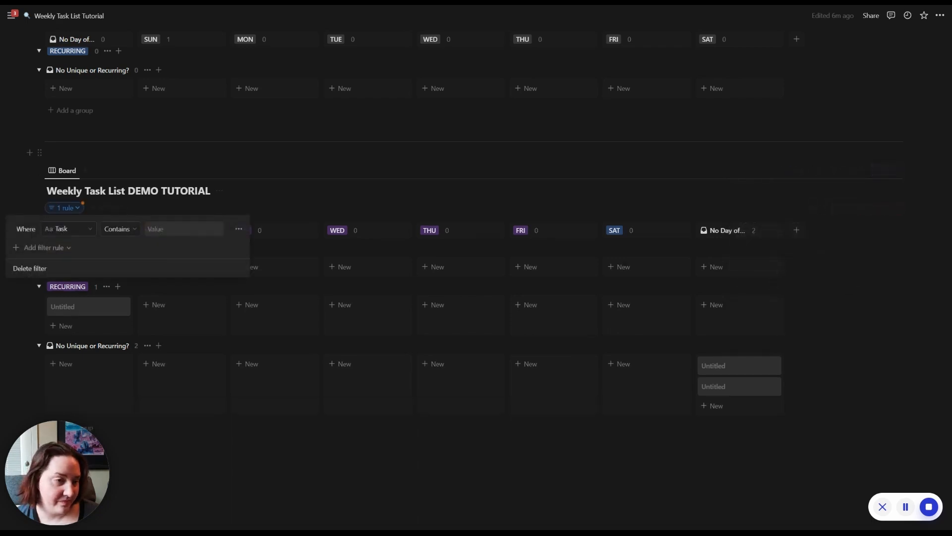
click(238, 230)
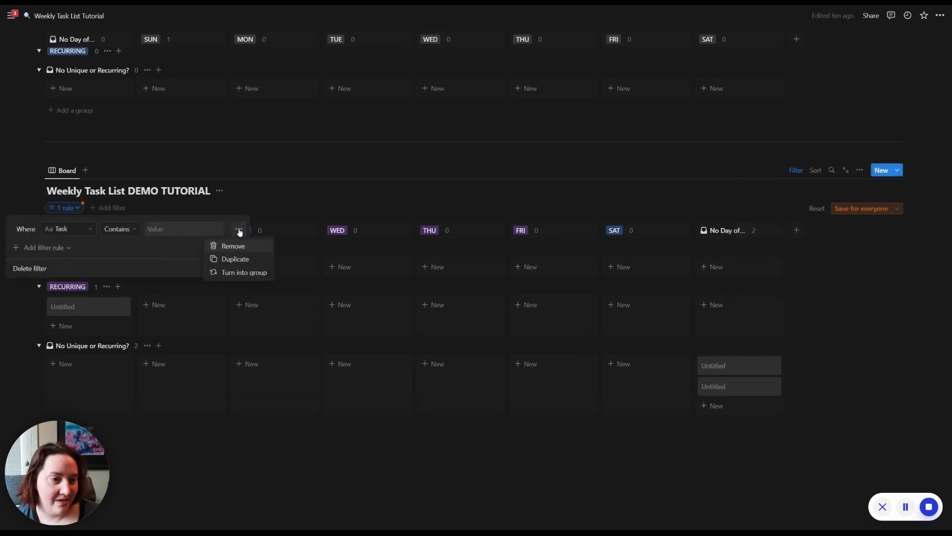
click(229, 273)
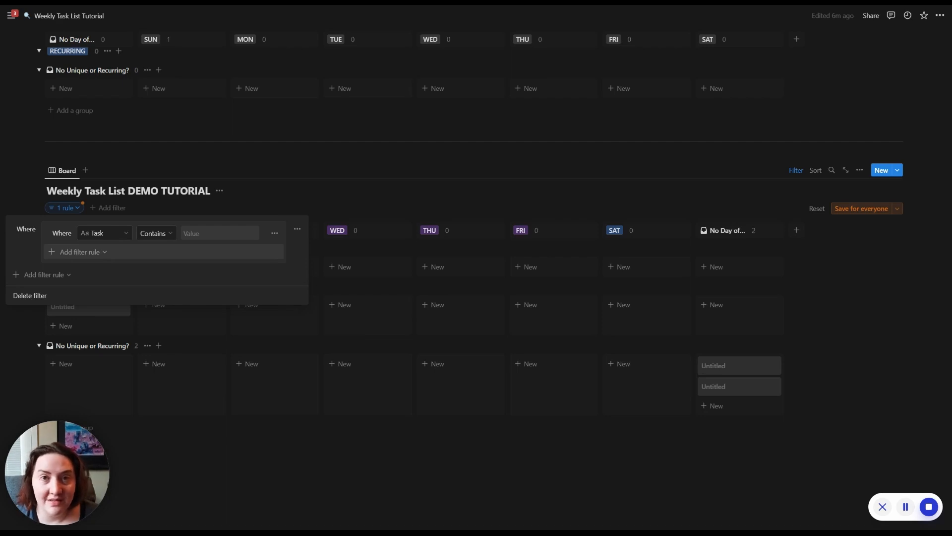
Set the rule in the demo board's filter group to Status is Not started or In progress.
click(94, 252)
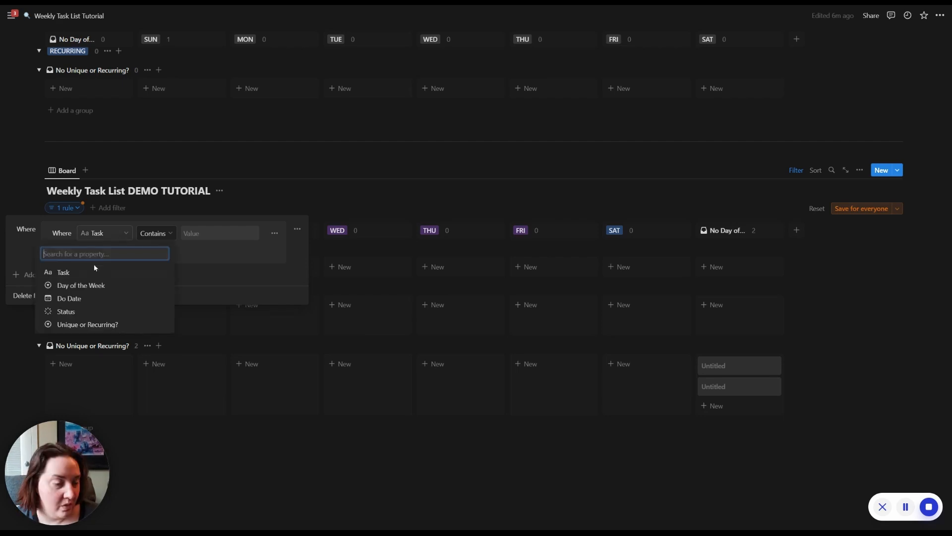
click(70, 311)
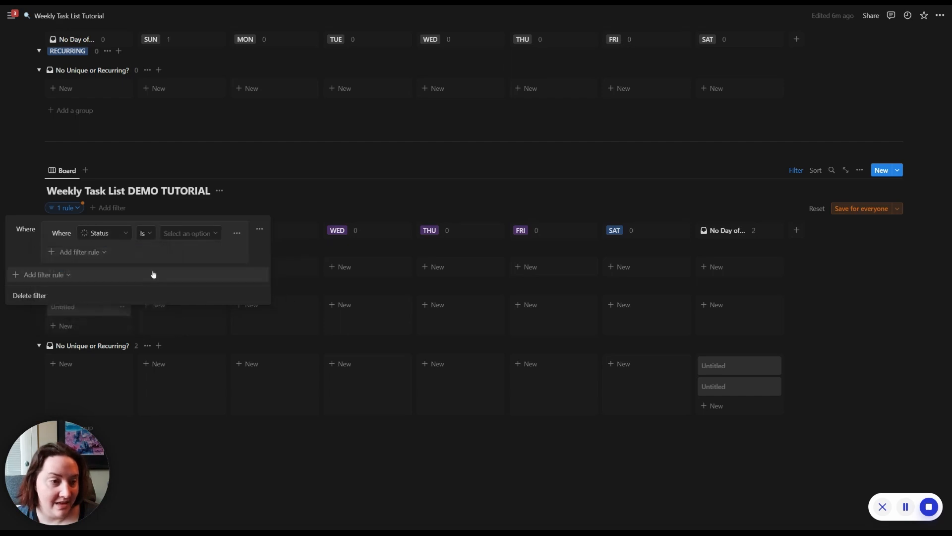
click(216, 237)
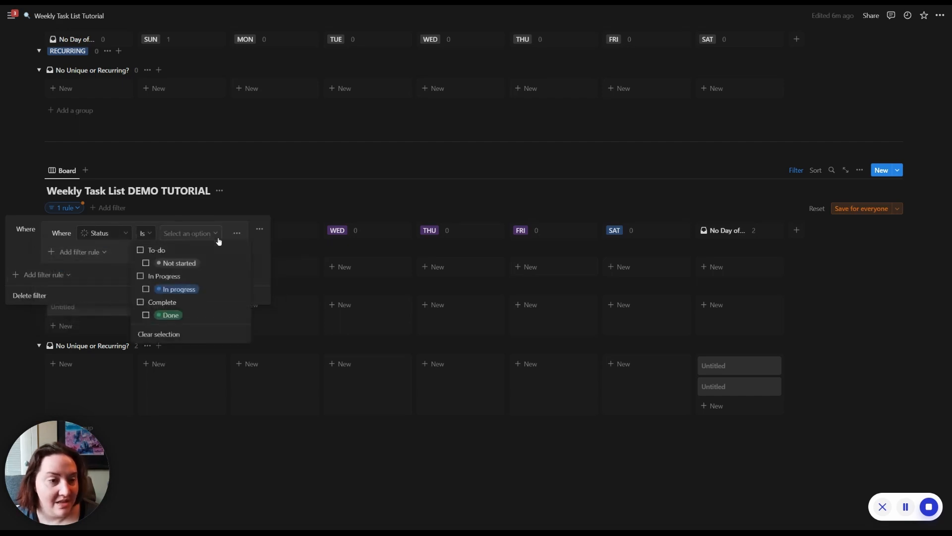
click(140, 251)
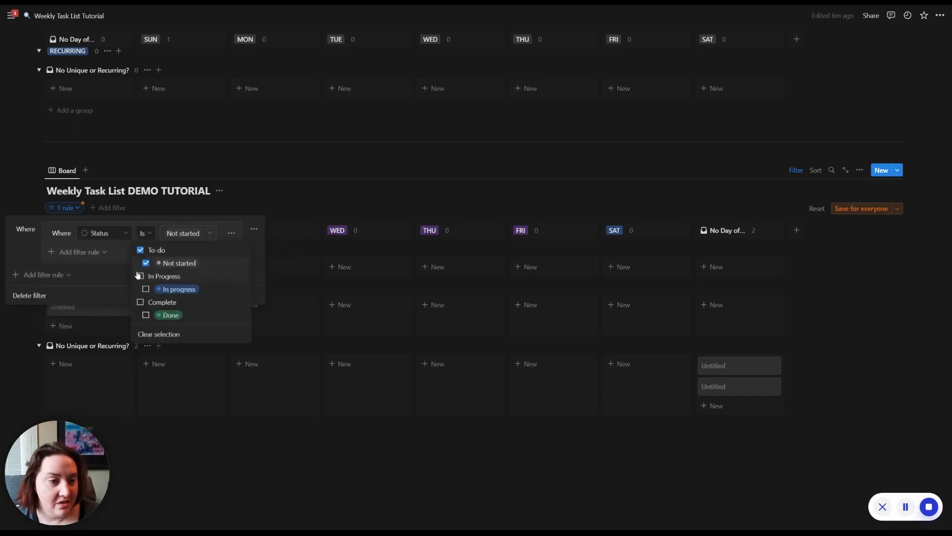
click(141, 276)
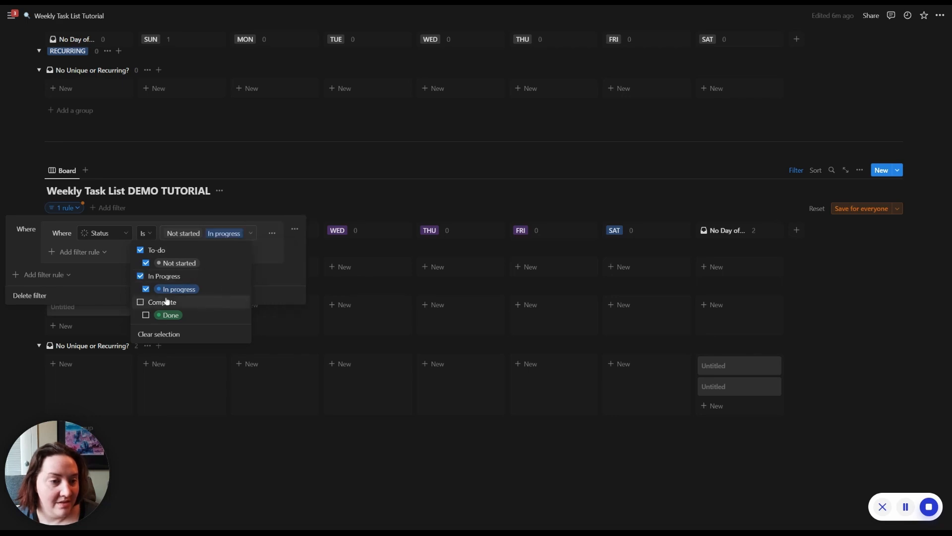
click(118, 261)
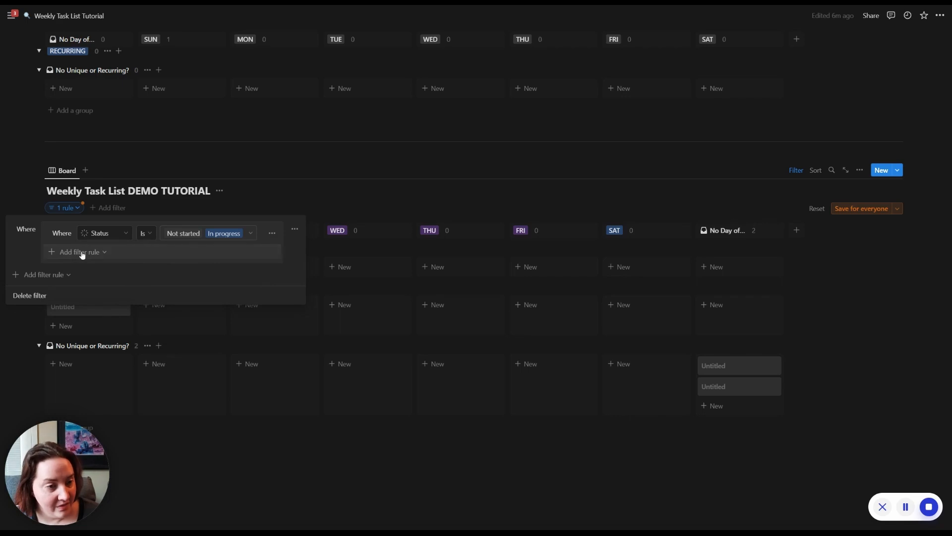
Add a second rule inside the demo board's filter group and combine it with the Status rule using And.
click(82, 254)
click(83, 271)
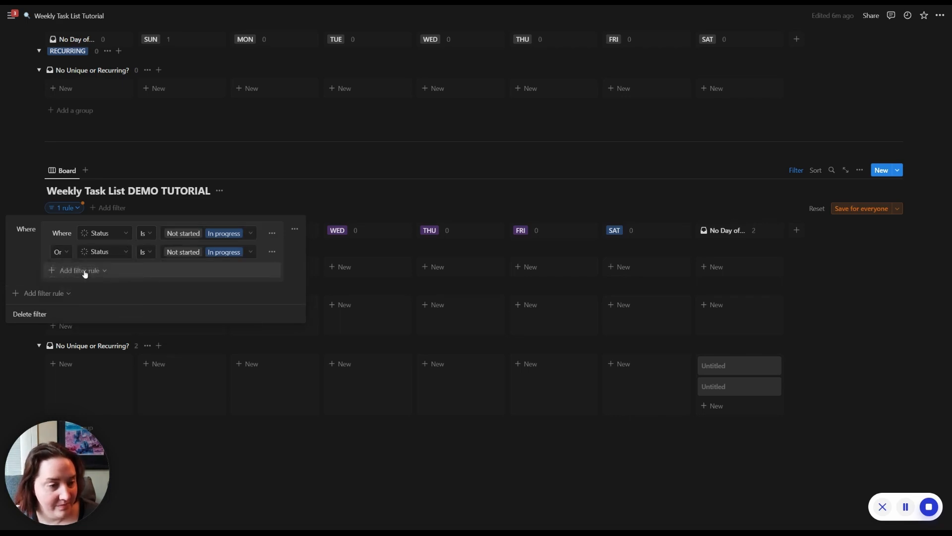
click(61, 252)
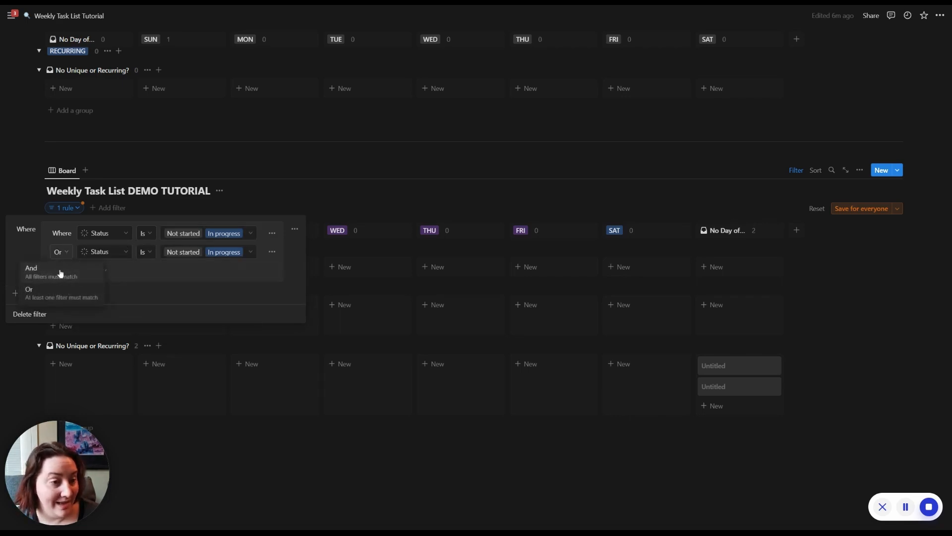
click(60, 274)
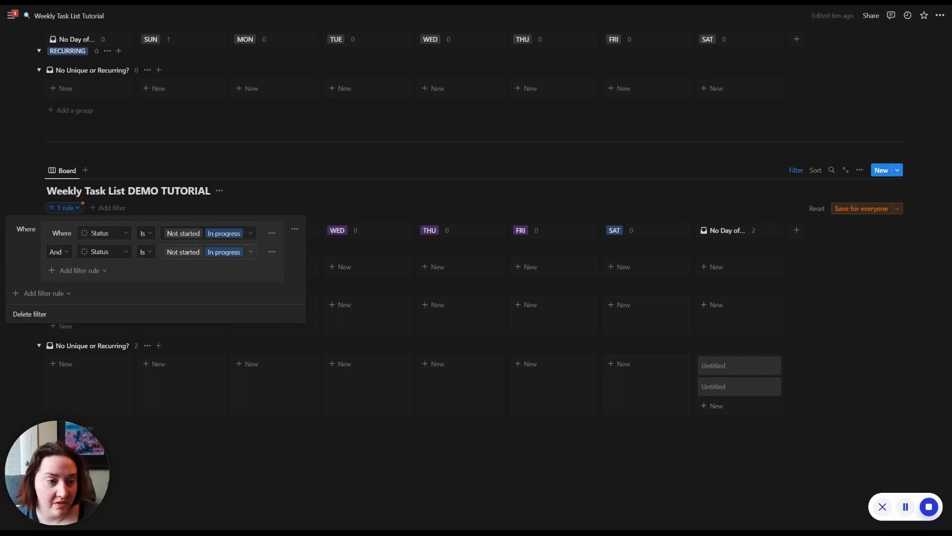
Set the group's second rule to Do Date is relative to today, This week, and close the filter editor.
click(124, 254)
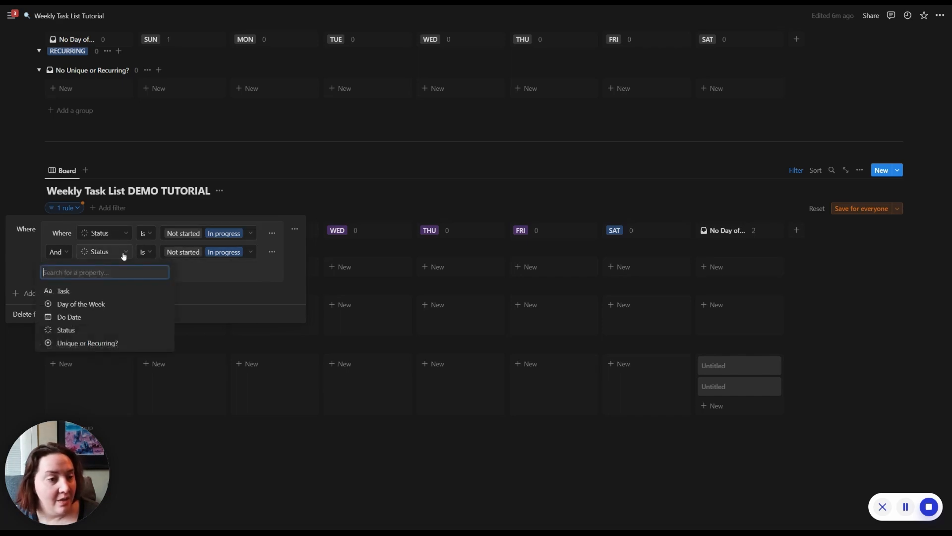
click(79, 317)
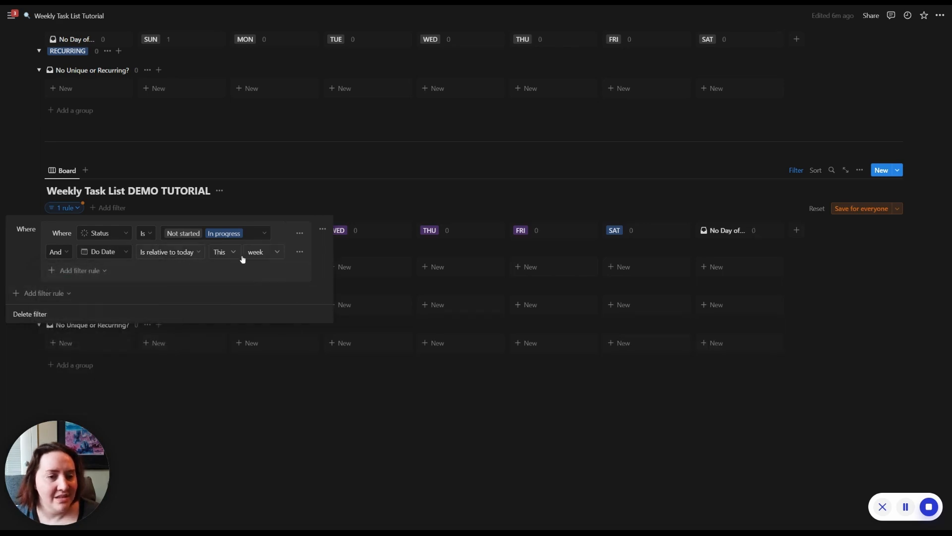
click(199, 256)
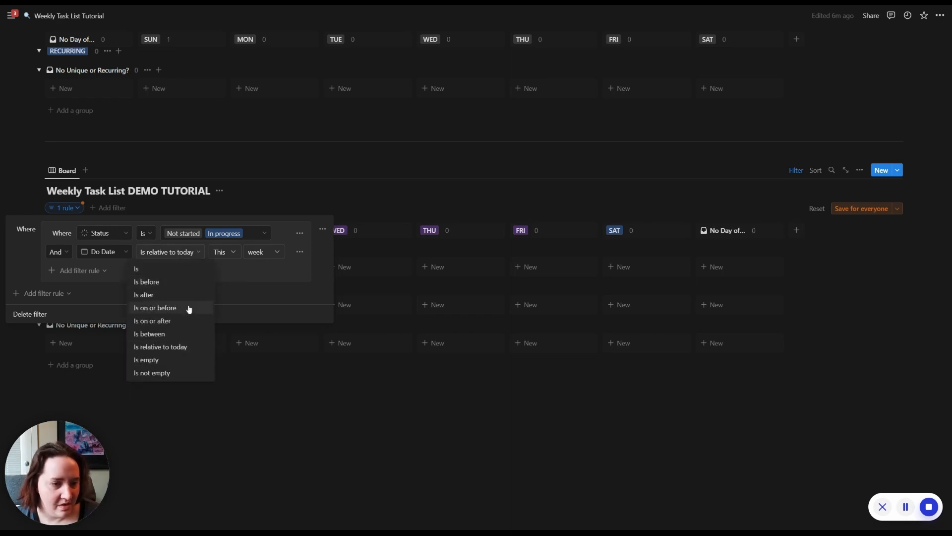
click(157, 347)
click(234, 254)
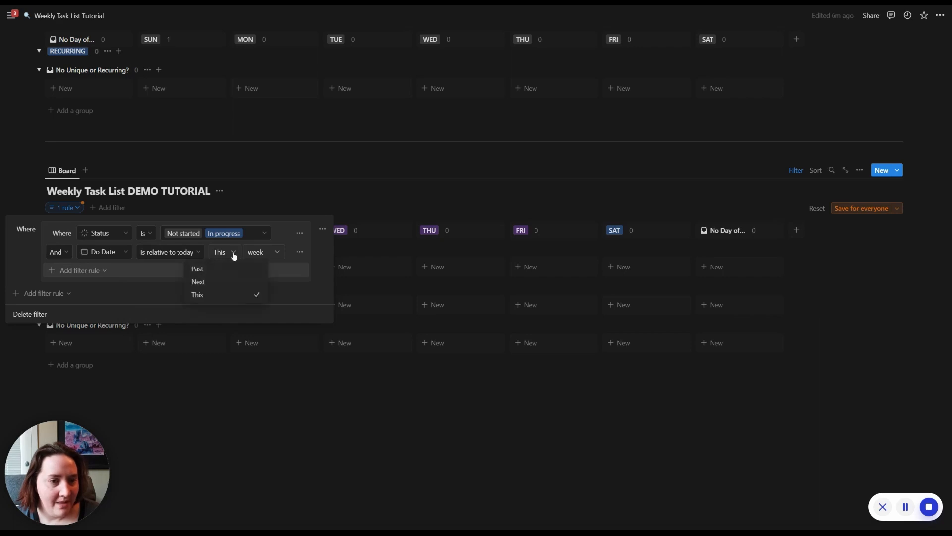
click(218, 295)
click(276, 253)
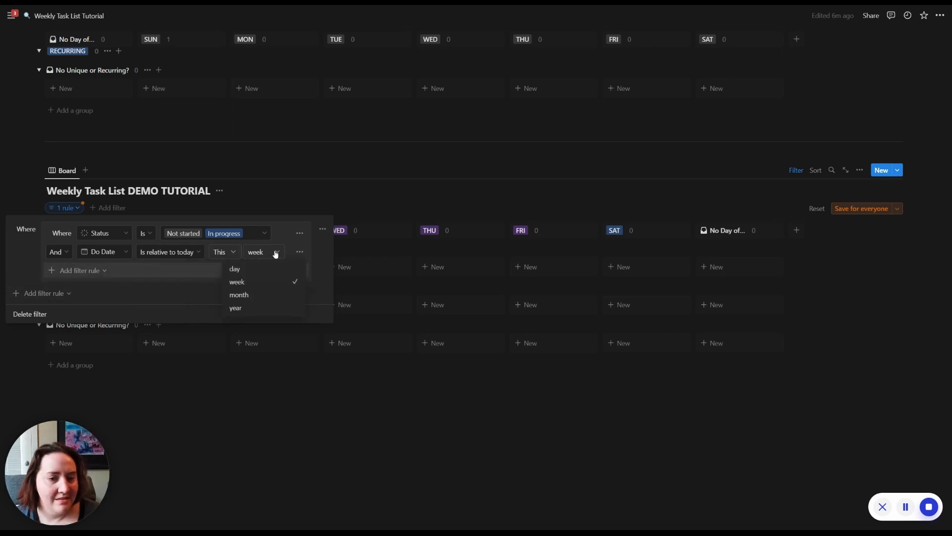
click(258, 281)
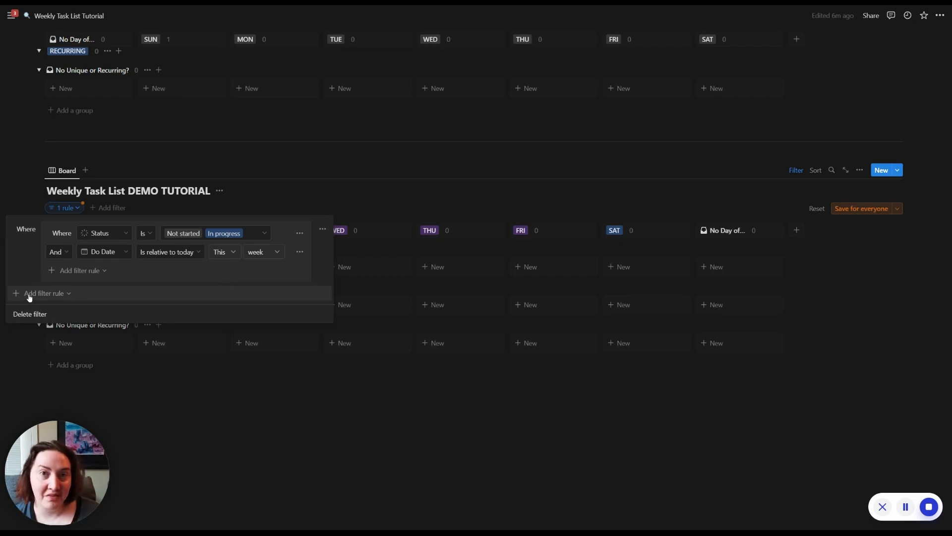
key(Escape)
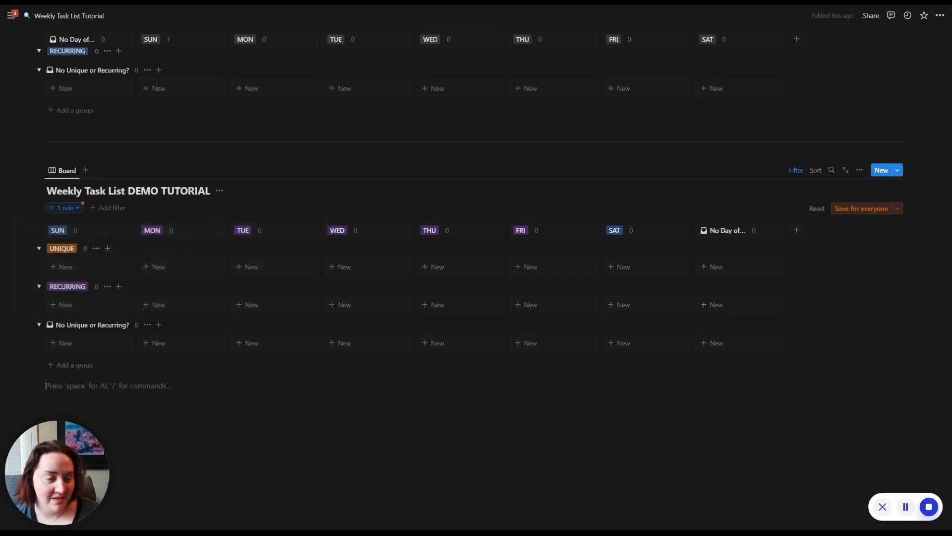
Review the Weekly Task List Template's filter groups again as a reference for the demo board's second group.
scroll(476, 268, up, 2)
scroll(476, 267, up, 3)
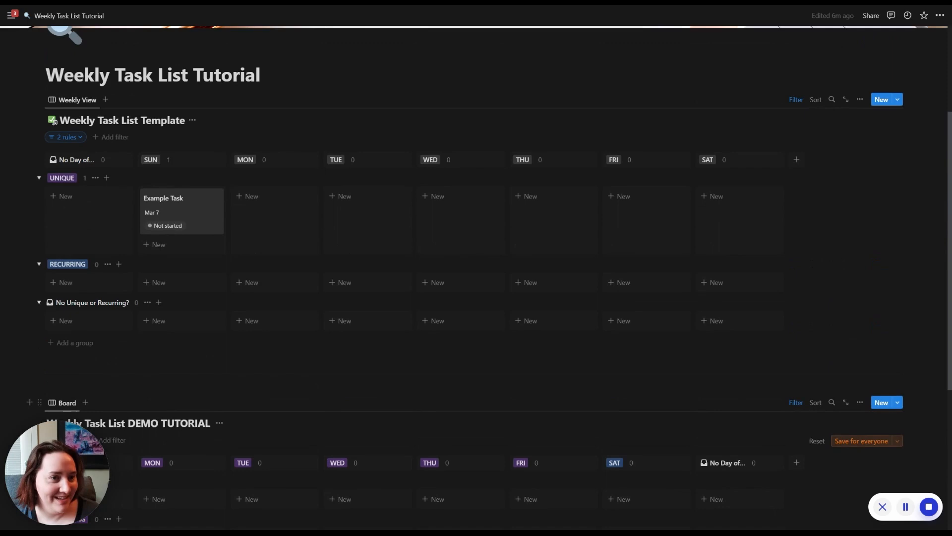
click(63, 138)
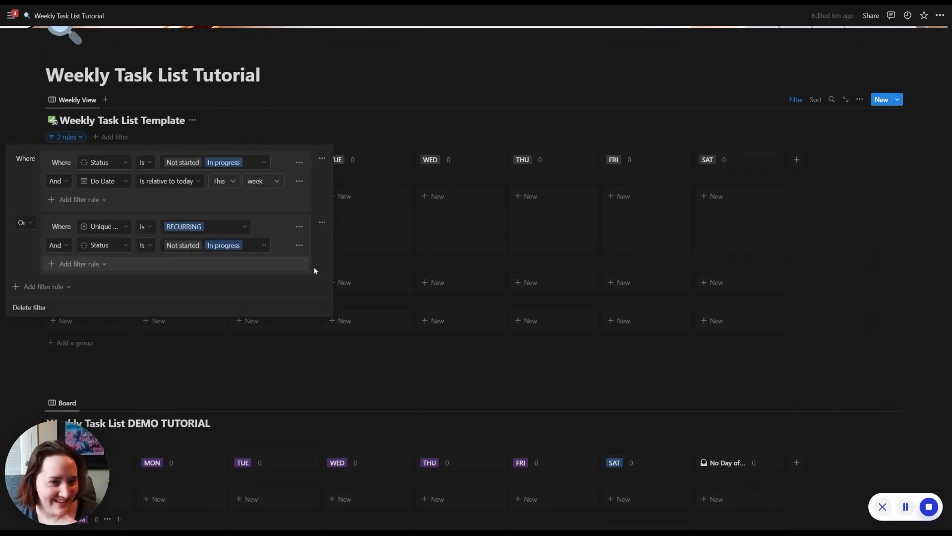
click(216, 375)
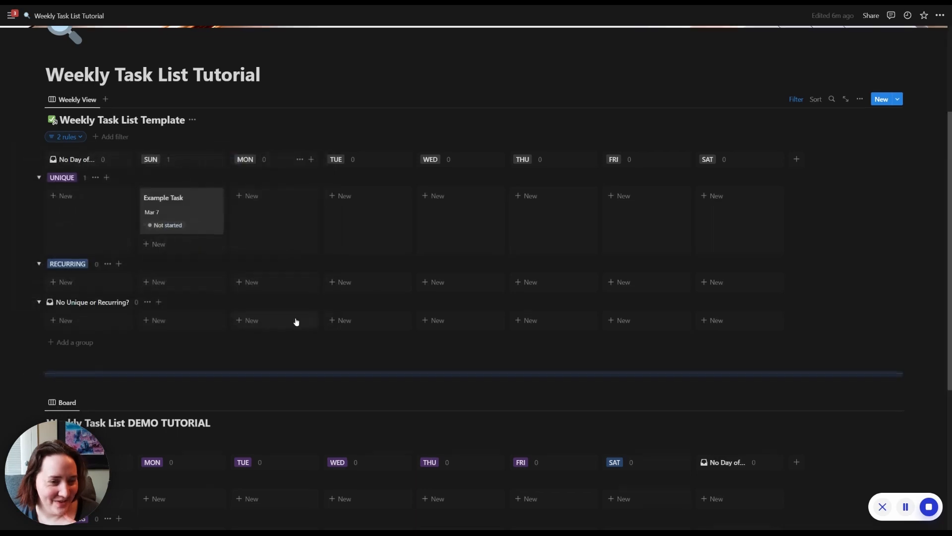
scroll(296, 320, down, 5)
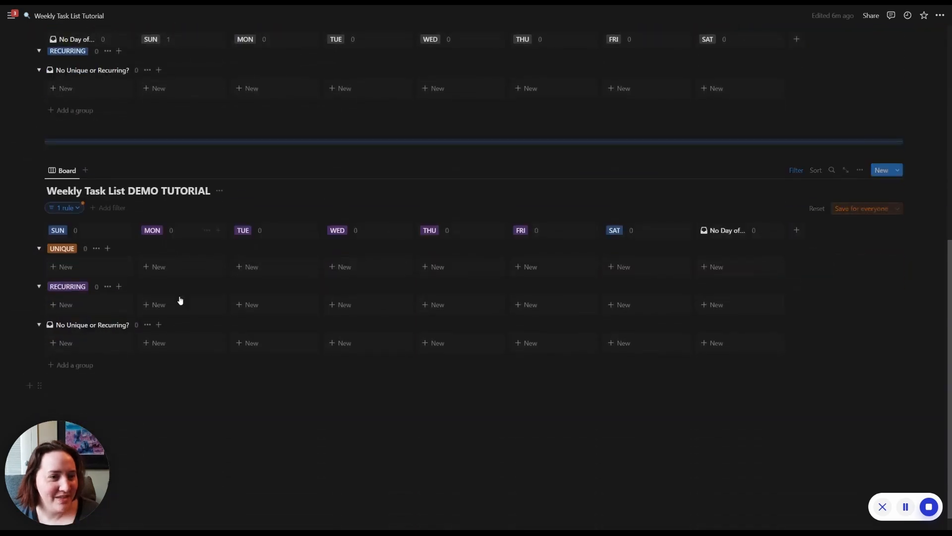
click(71, 210)
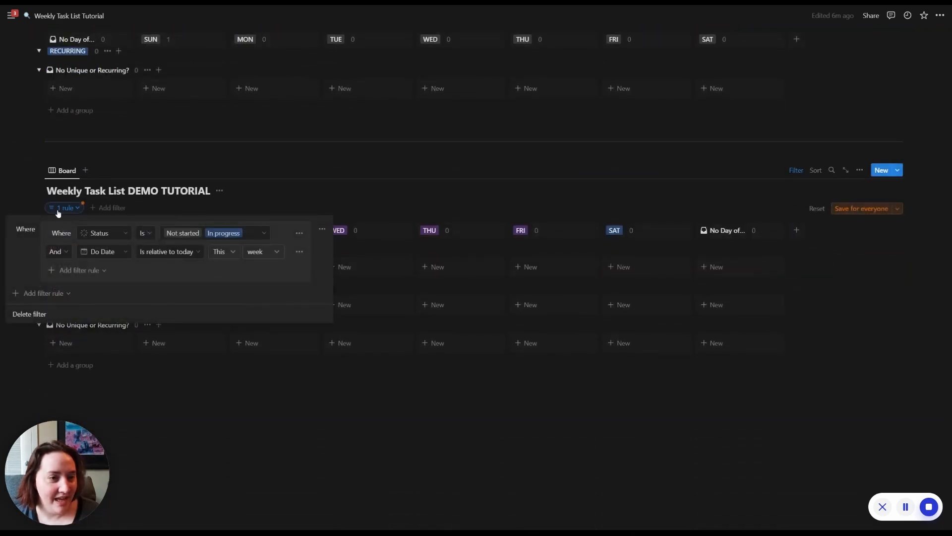
click(67, 208)
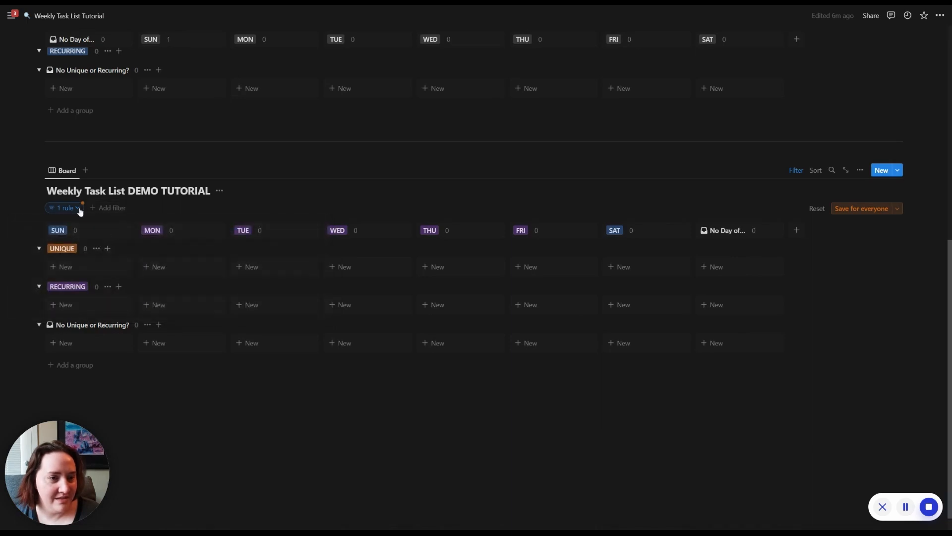
click(797, 172)
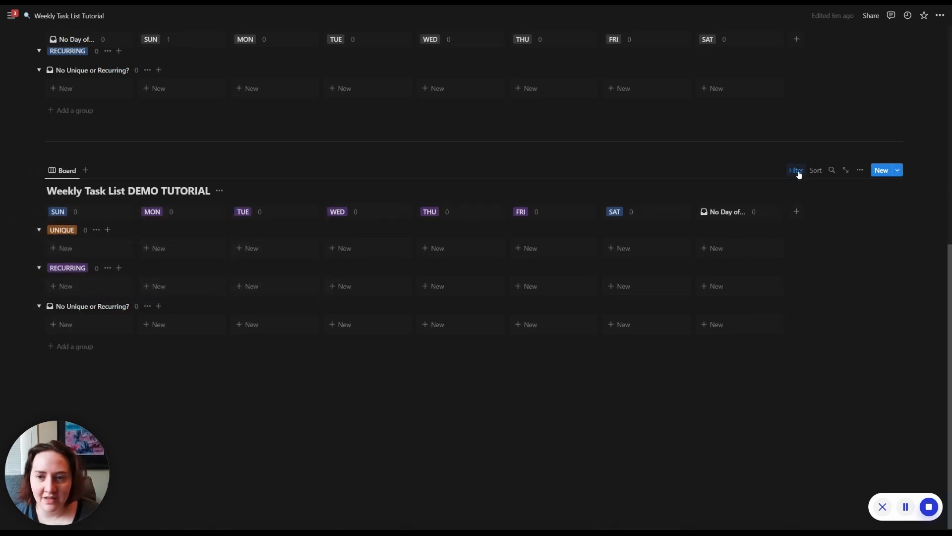
click(797, 172)
click(798, 172)
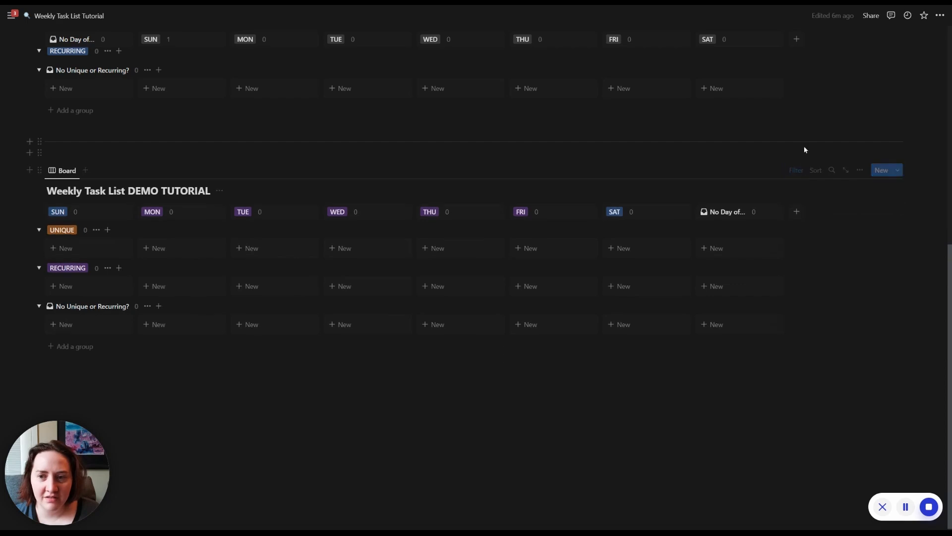
click(793, 172)
click(795, 172)
click(795, 172)
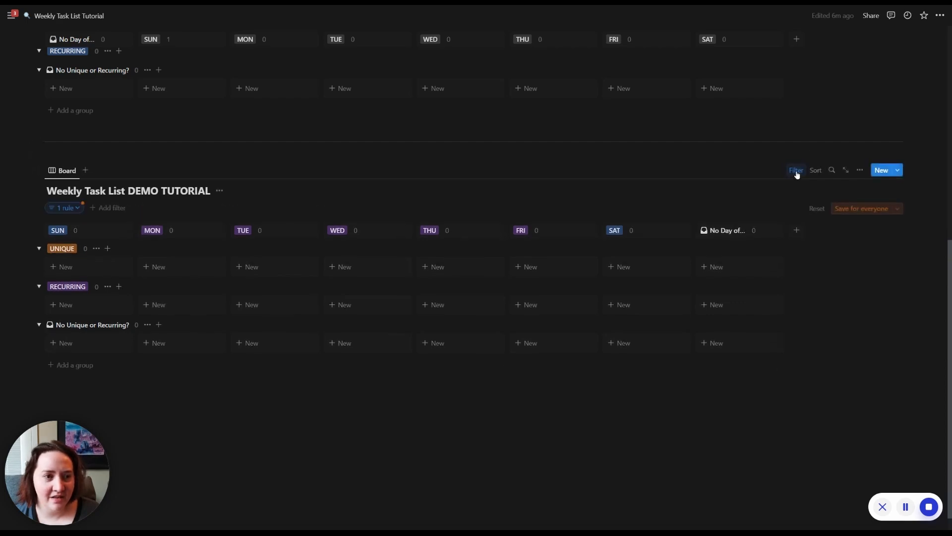
Add a second filter group to the demo board's filter and combine it with the first group using Or.
click(72, 211)
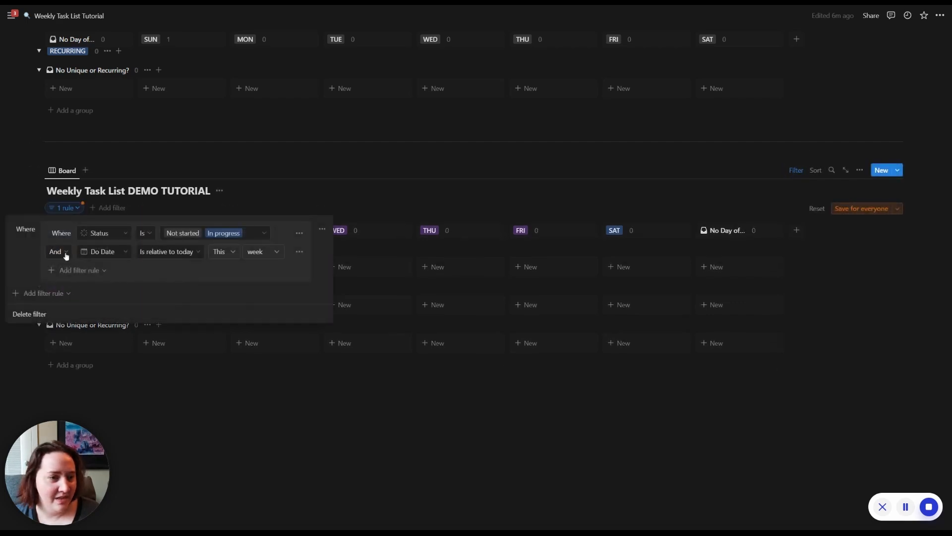
click(41, 296)
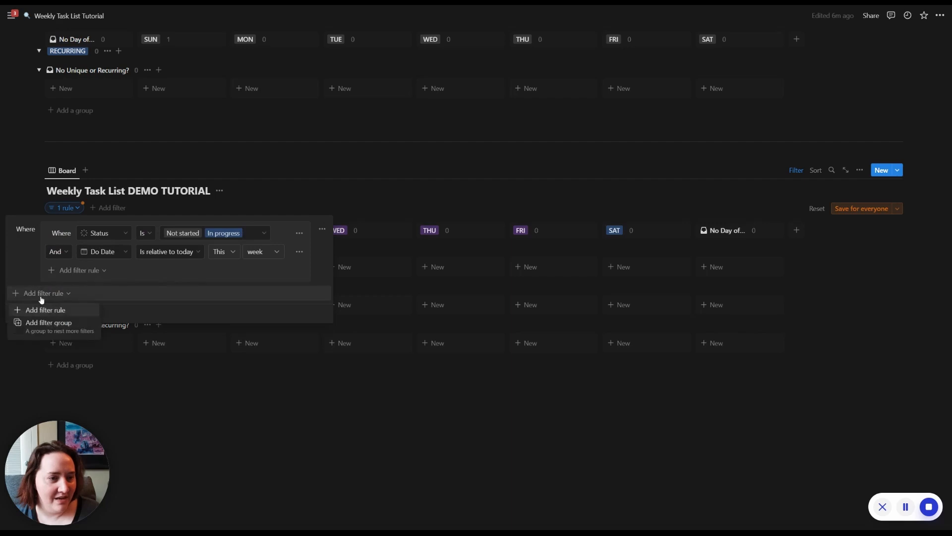
click(52, 328)
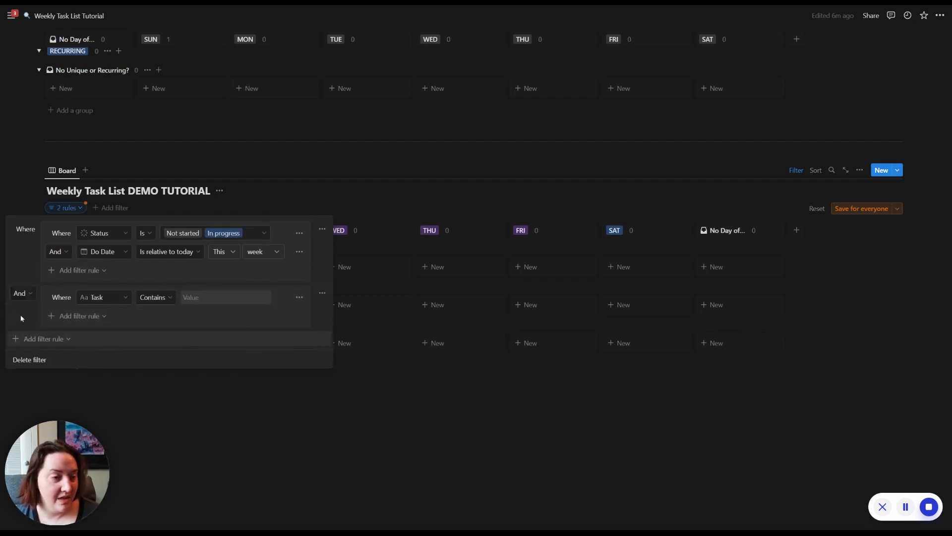
click(26, 294)
click(23, 334)
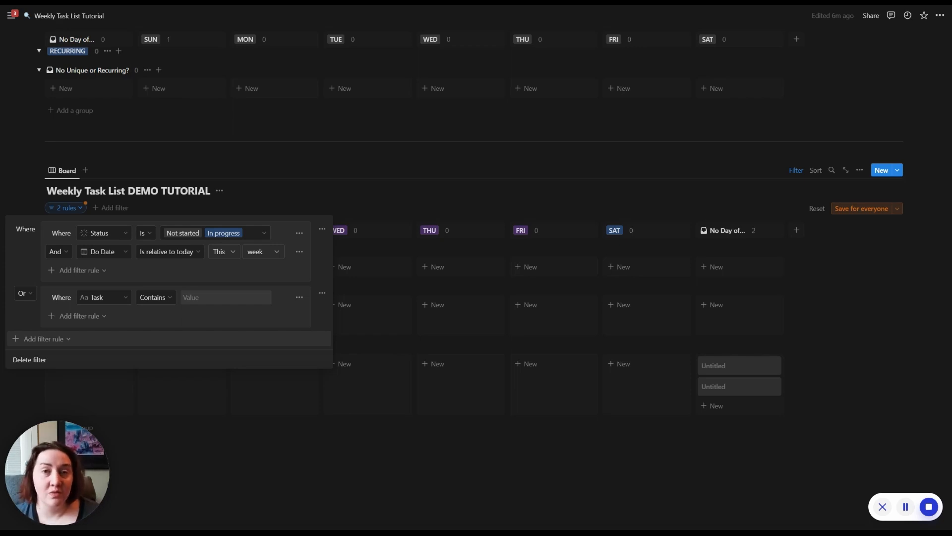
Set the second filter group's first rule to Unique or Recurring? is RECURRING.
click(127, 300)
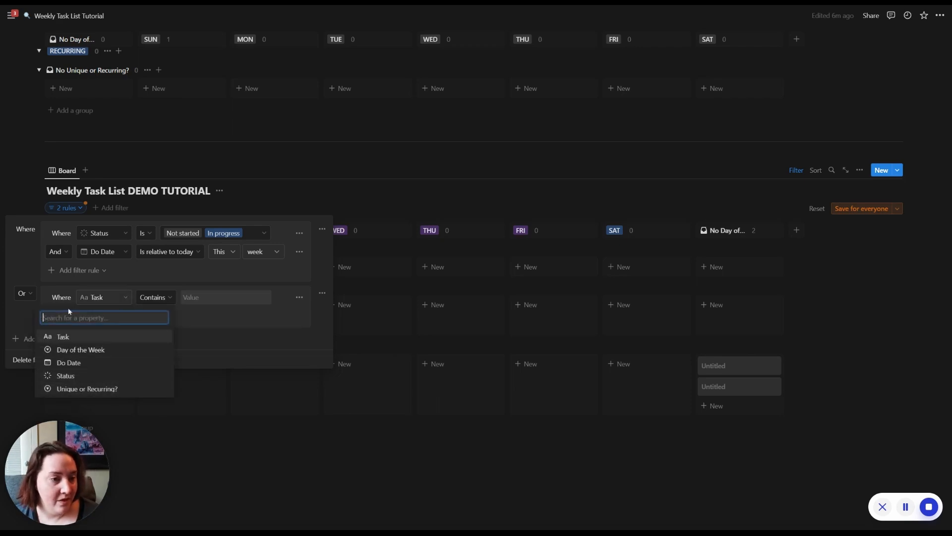
click(84, 390)
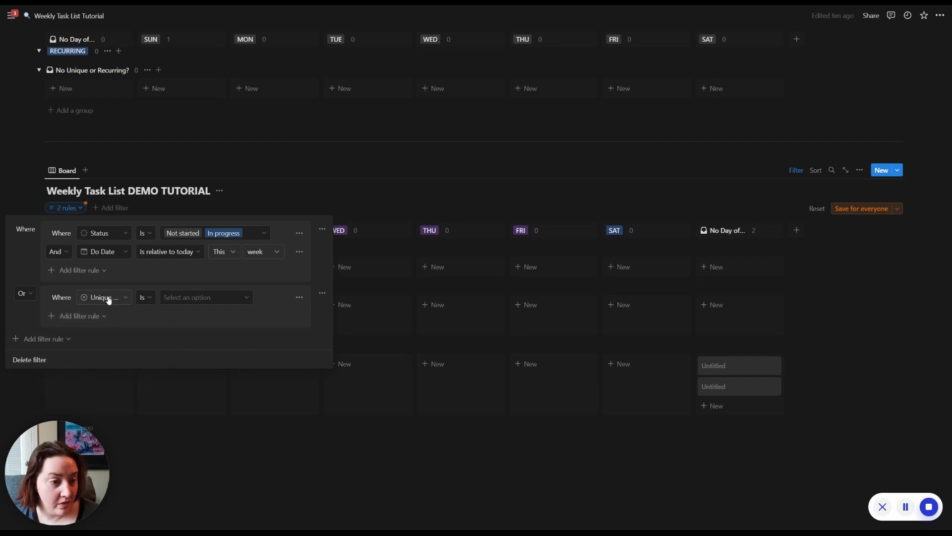
click(222, 298)
click(185, 348)
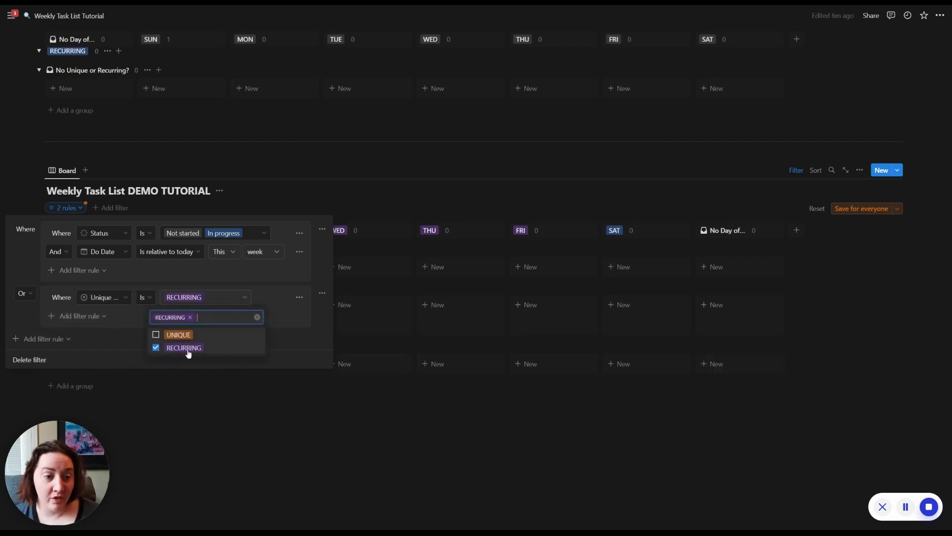
click(25, 316)
Add another rule inside the second filter group and combine it with the RECURRING rule using And.
click(74, 316)
click(80, 333)
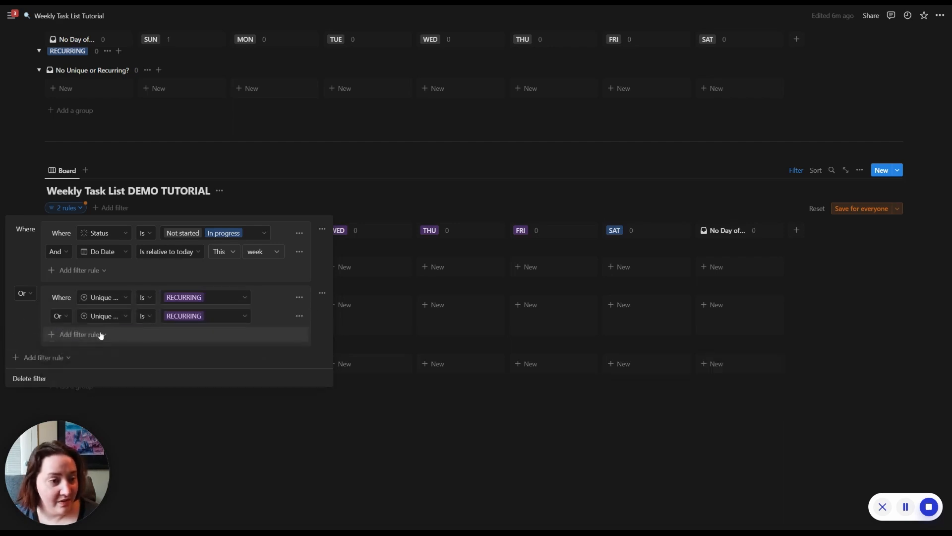
click(61, 318)
click(54, 333)
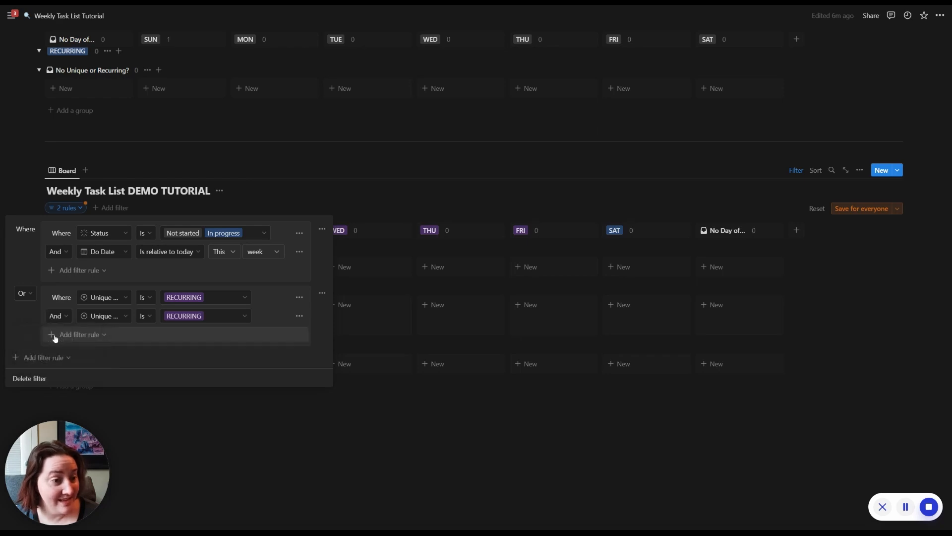
Set the second group's new rule to Status is Not started or In progress, and close the filter editor.
click(74, 340)
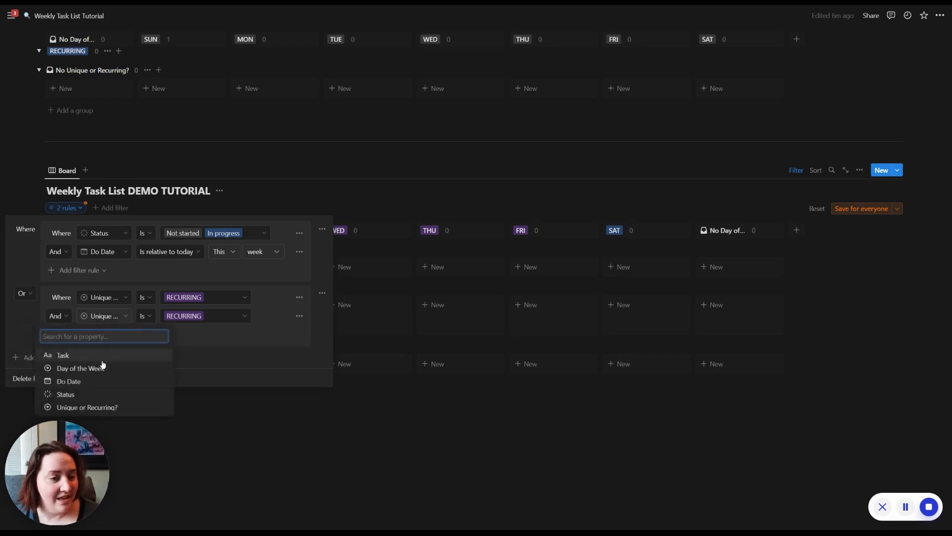
click(97, 394)
click(192, 316)
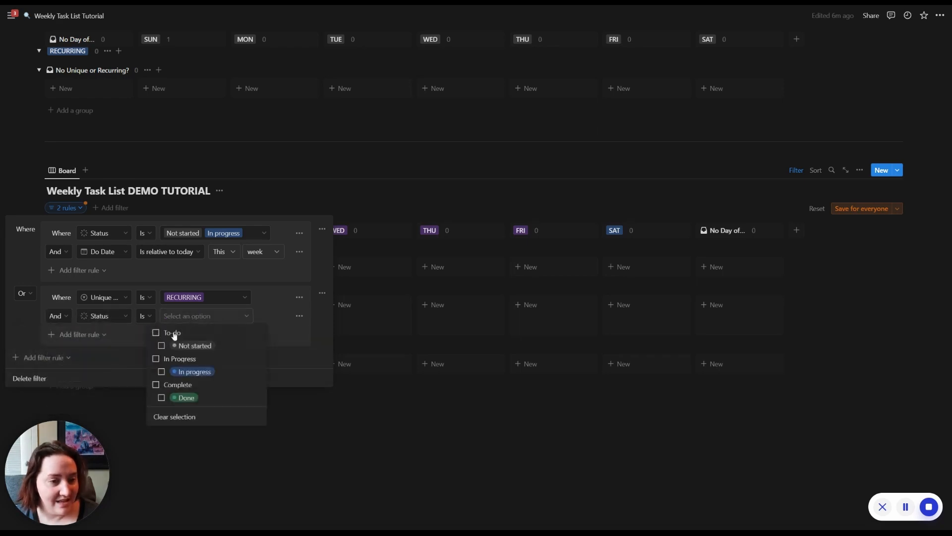
click(155, 334)
click(221, 359)
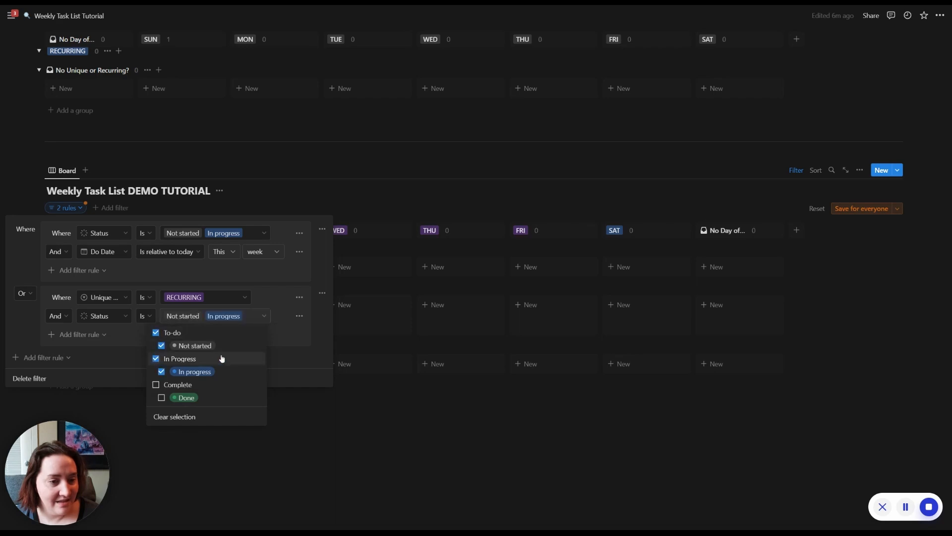
click(31, 326)
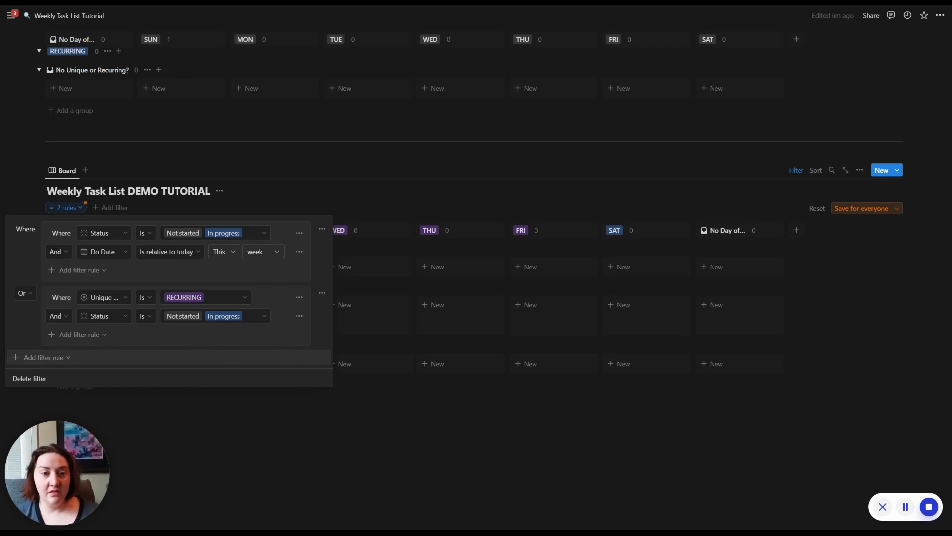
click(179, 416)
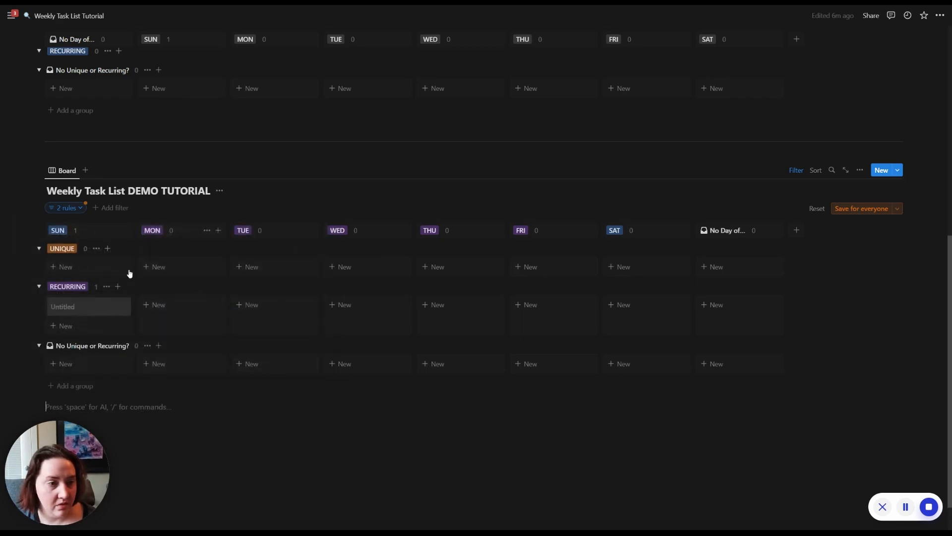
Try showing the Status property as a checkbox from the untitled Sunday recurring task, switch it back to Select, and close the task.
click(79, 306)
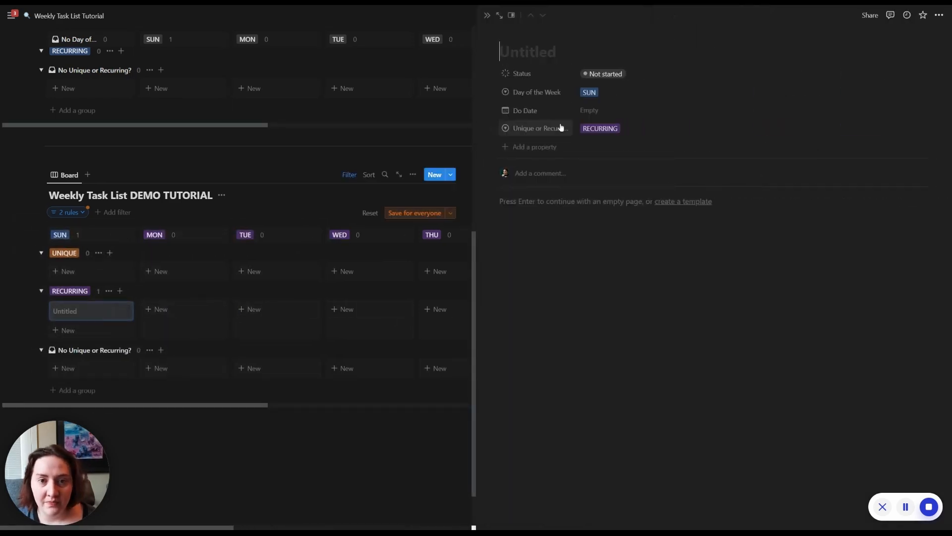
click(541, 74)
click(552, 101)
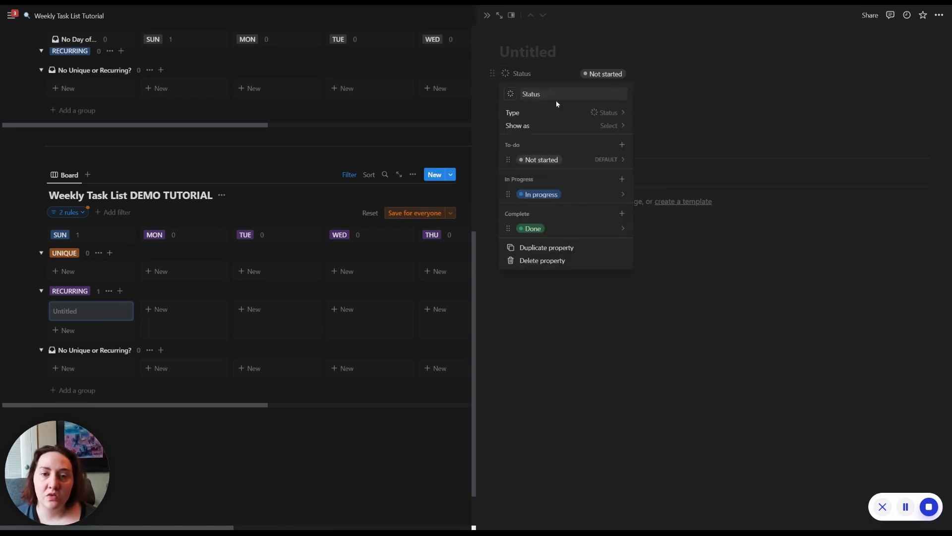
click(565, 126)
click(563, 145)
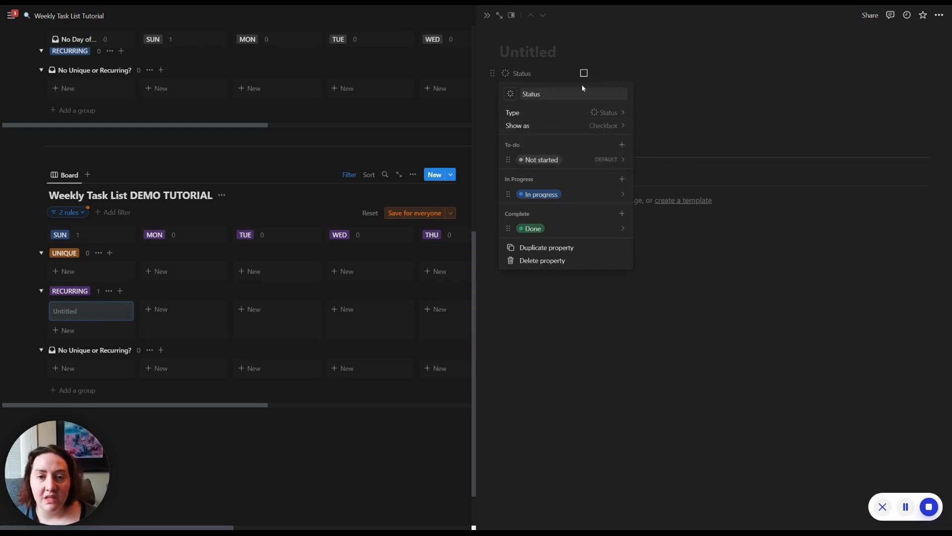
click(569, 127)
click(570, 156)
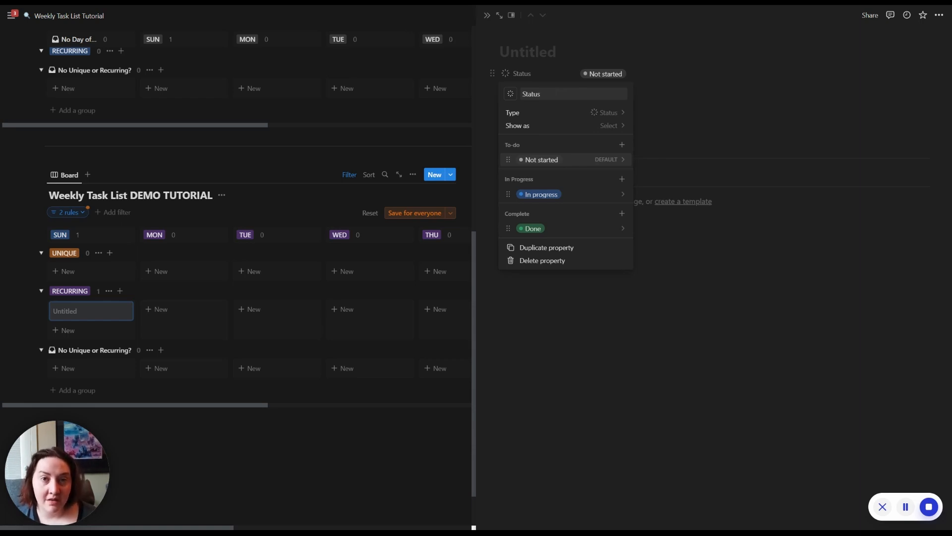
click(610, 336)
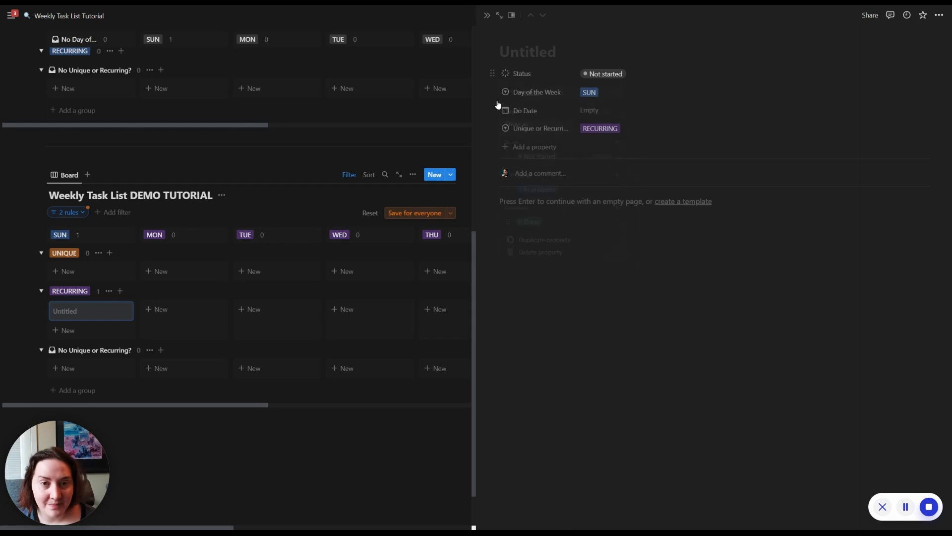
click(486, 15)
Change the Status rule in the demo board's first filter group to Is not Done.
click(69, 208)
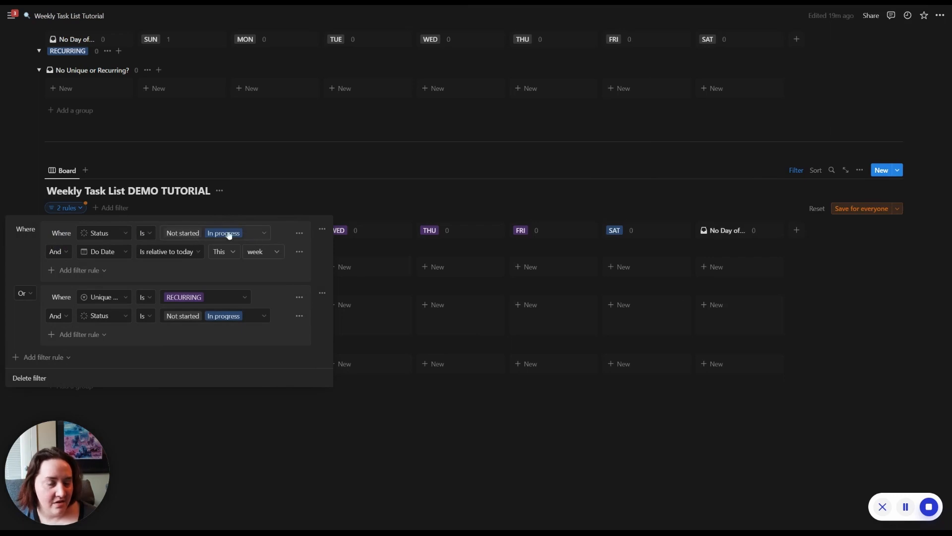
click(150, 234)
click(142, 263)
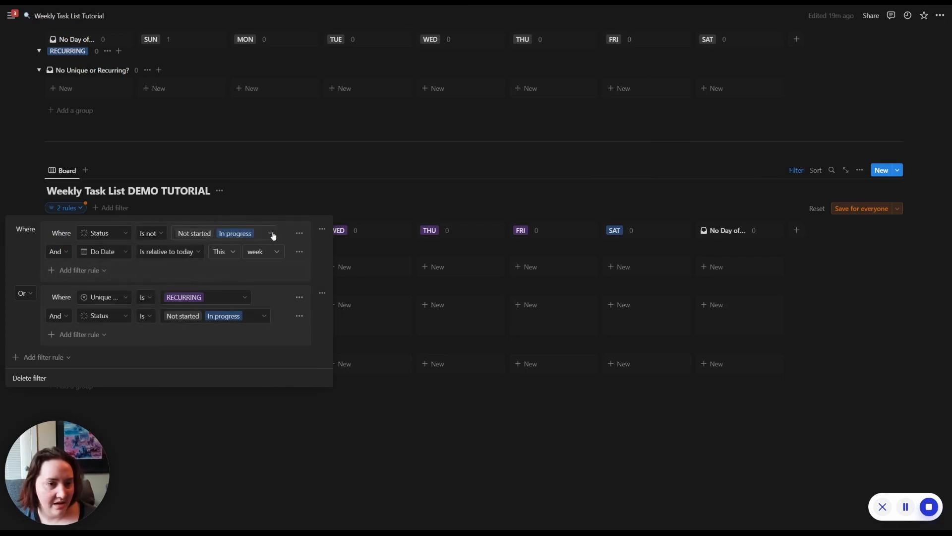
click(253, 239)
click(173, 250)
click(173, 276)
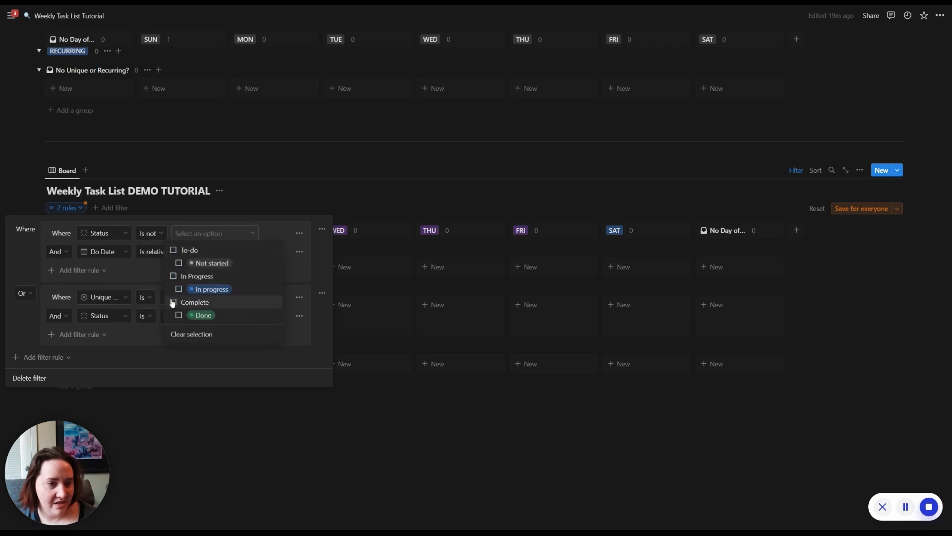
click(173, 302)
click(142, 355)
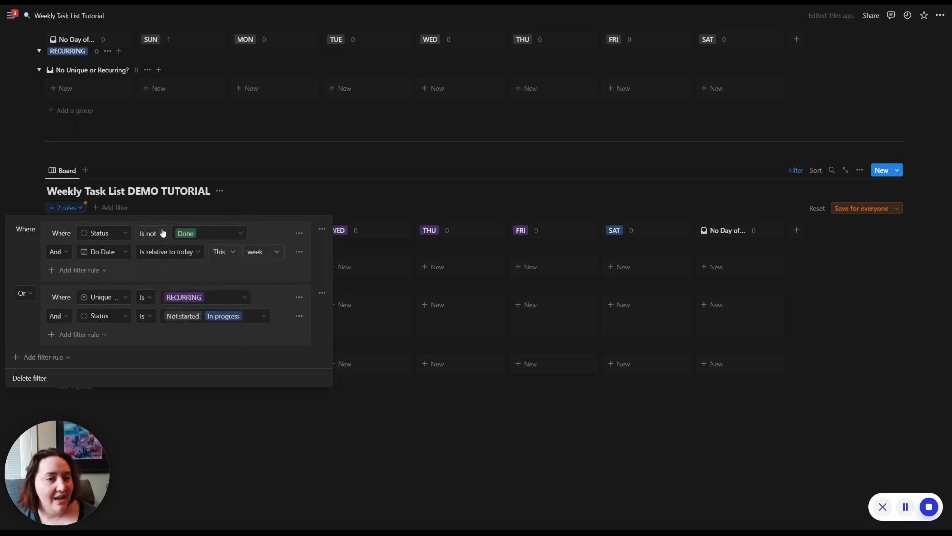
Change the Status rule in the second filter group to Is not Done and close the filter editor.
click(144, 317)
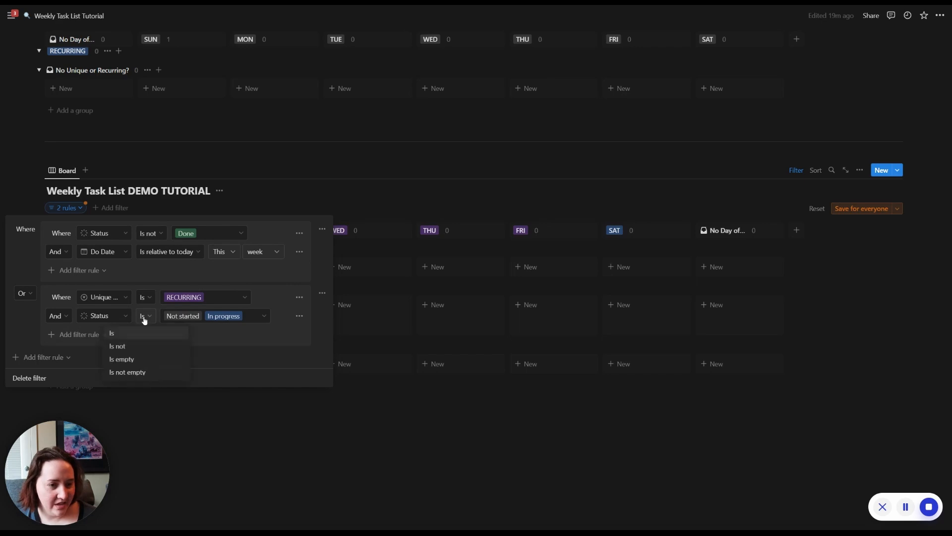
click(130, 345)
click(257, 317)
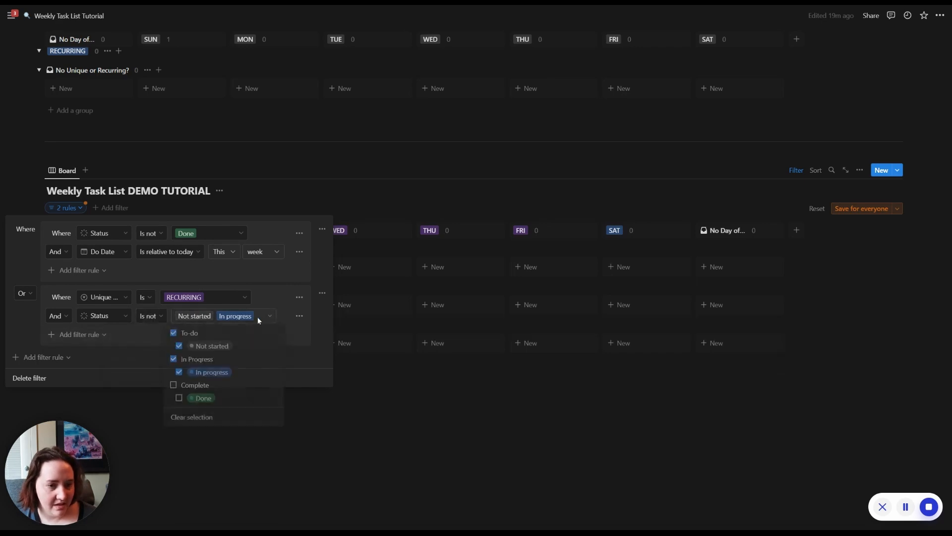
click(173, 333)
click(173, 359)
click(173, 385)
click(151, 365)
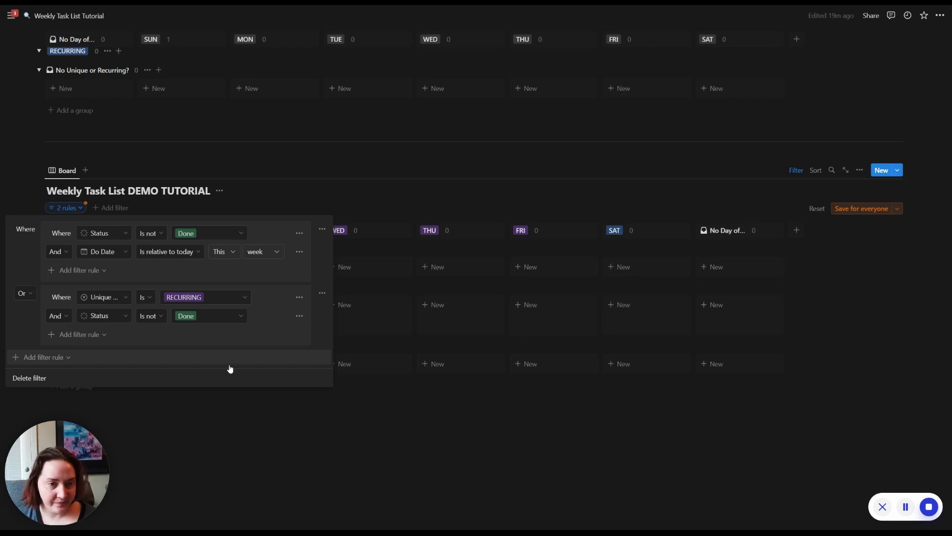
click(248, 407)
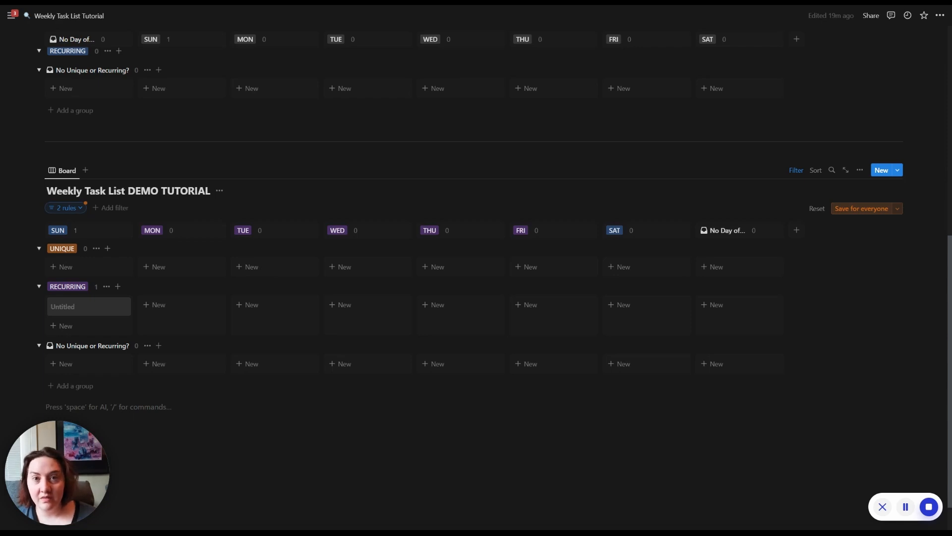
Save the demo board's filter changes for everyone.
click(897, 208)
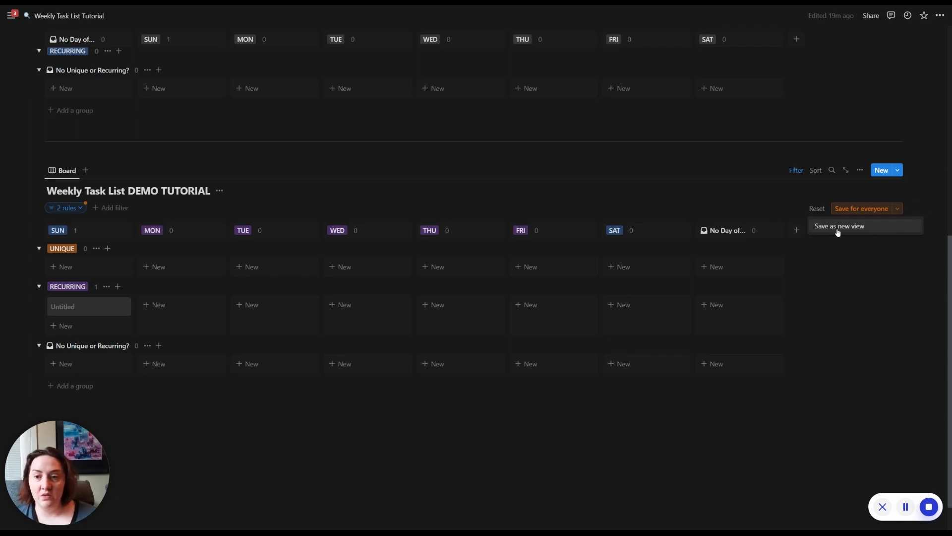
click(927, 184)
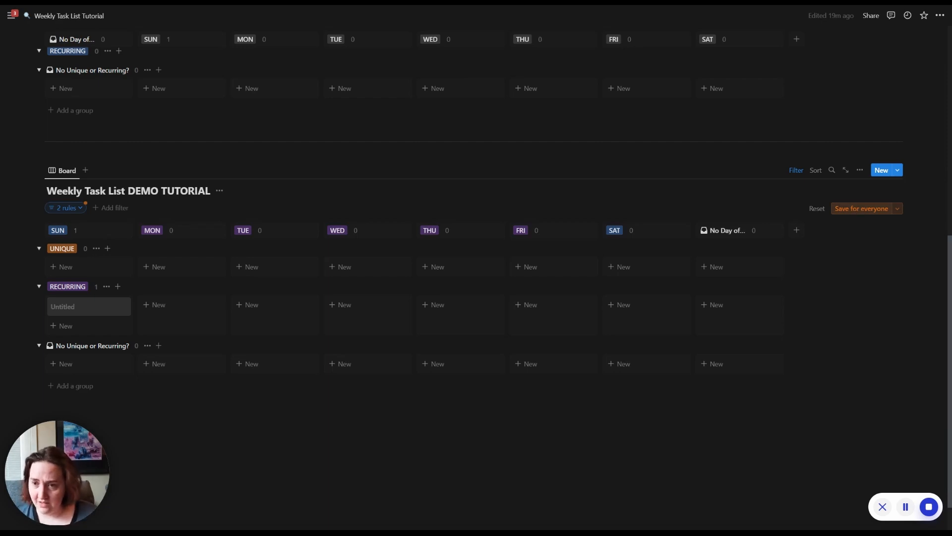
click(863, 208)
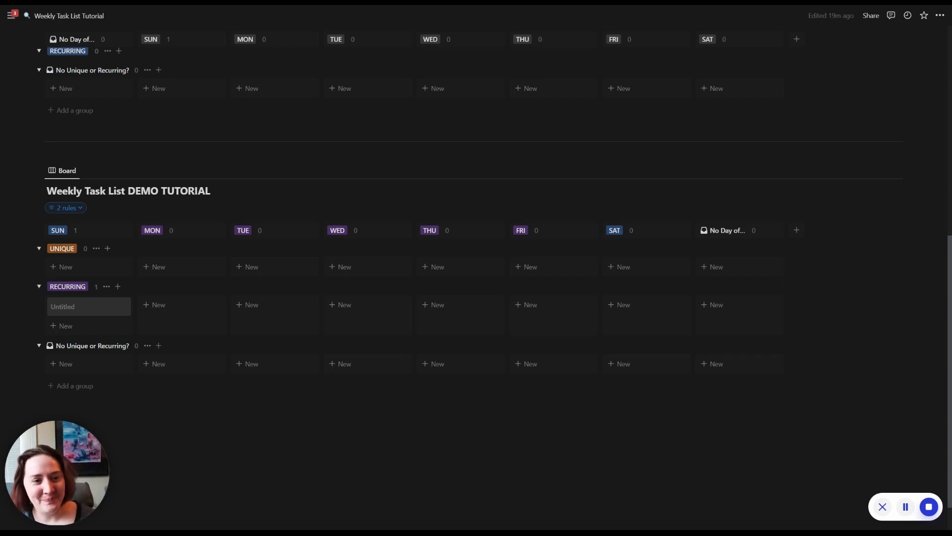
Show the Do Date and Status properties on the demo board's cards and close the view options.
scroll(476, 268, down, 1)
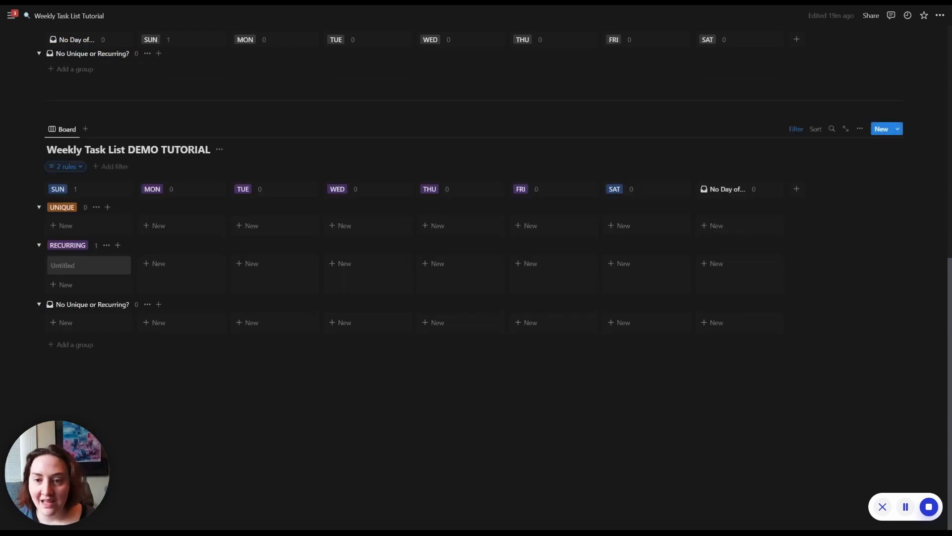
click(860, 128)
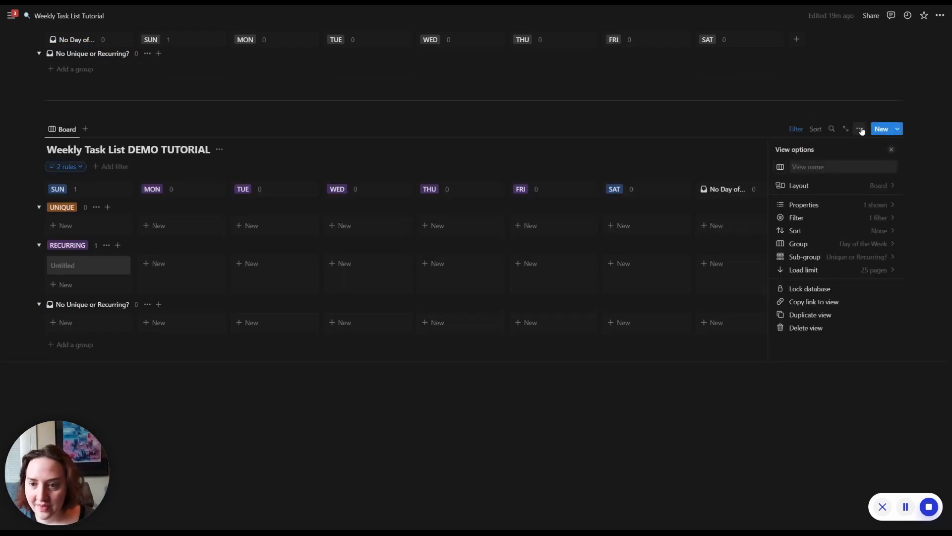
click(807, 208)
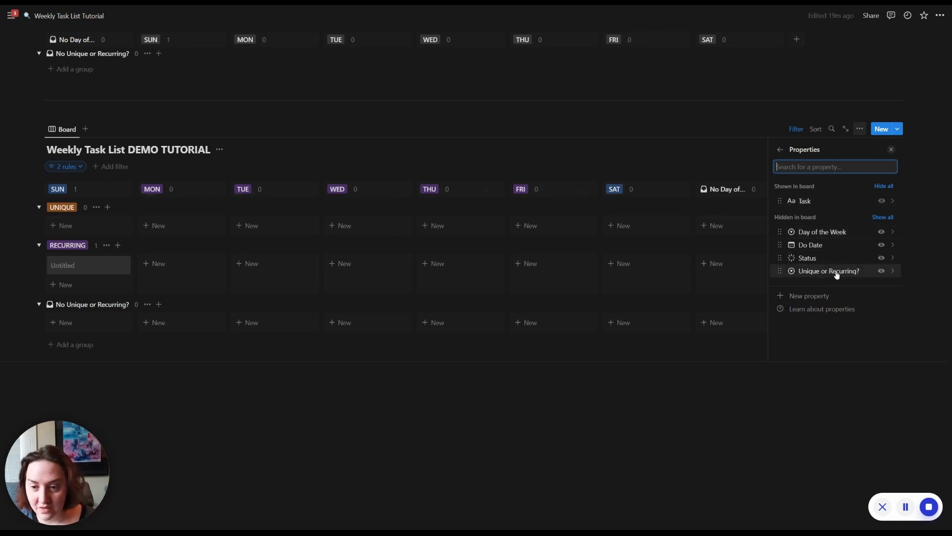
click(881, 245)
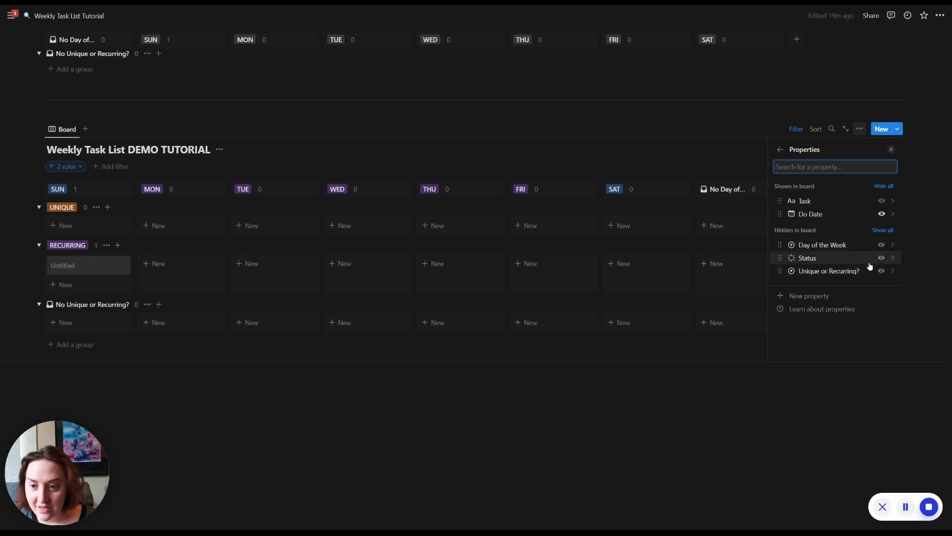
click(881, 258)
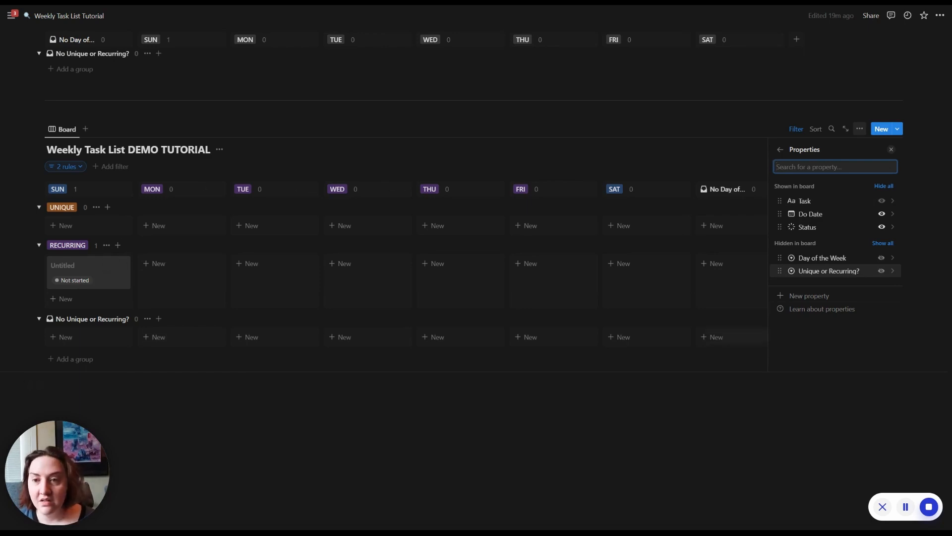
click(46, 379)
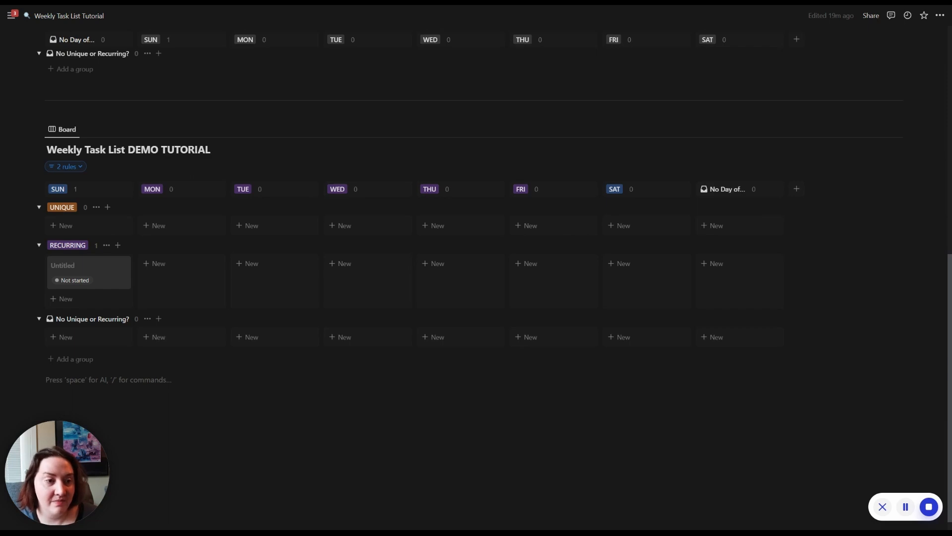
Name the untitled Sunday recurring task Laundry and add a Thursday recurring task named Pay Bills.
click(64, 267)
text(Laundry)
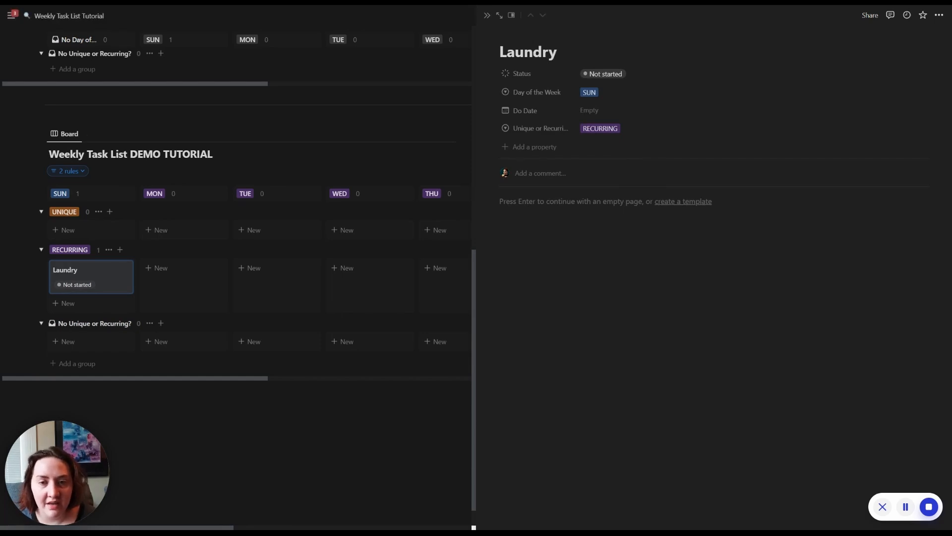
key(Escape)
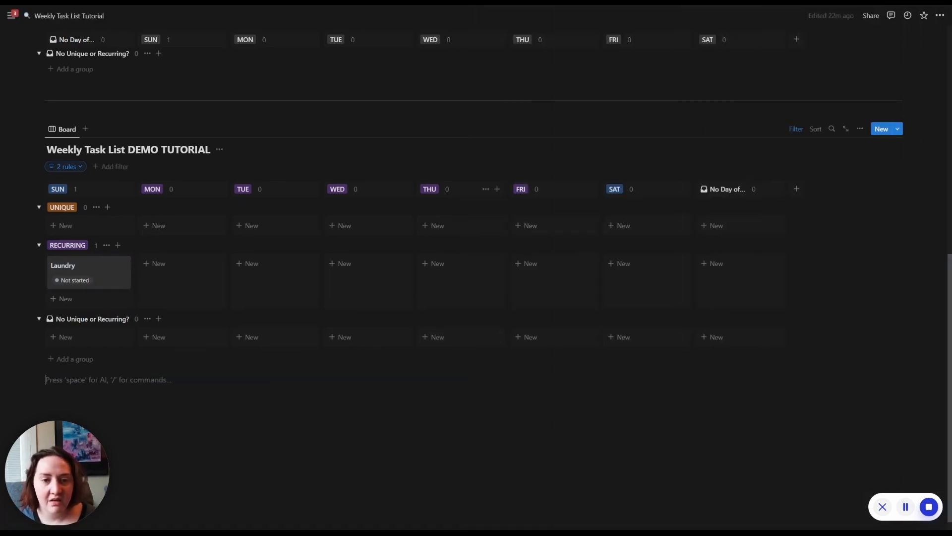
click(436, 264)
text(Pay Bills)
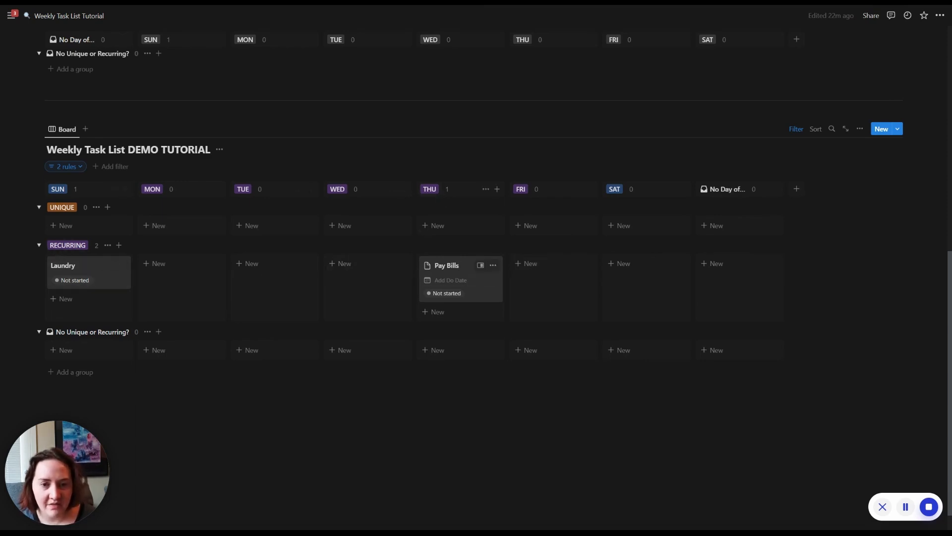
Move the Pay Bills task to Tuesday within the recurring group and check its properties on its page.
click(477, 294)
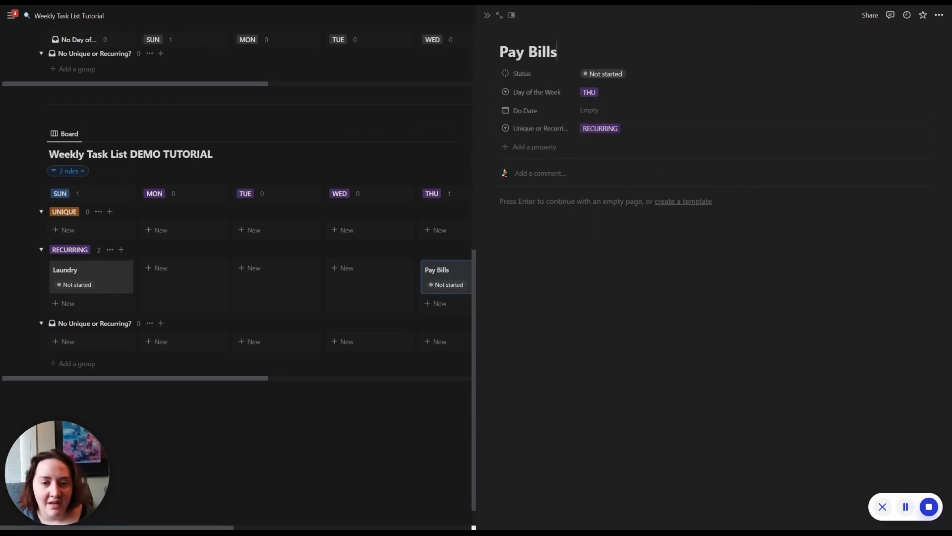
key(Escape)
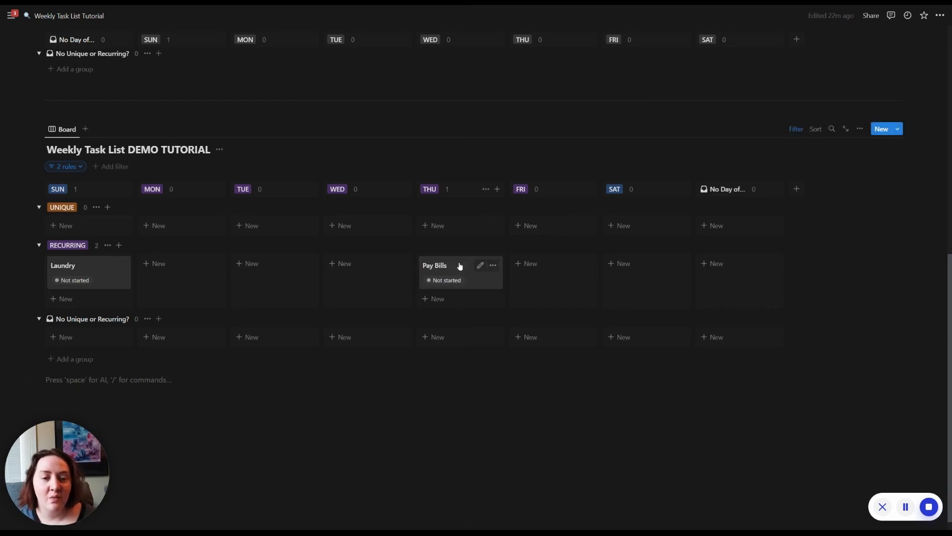
drag(458, 267, 285, 268)
click(272, 268)
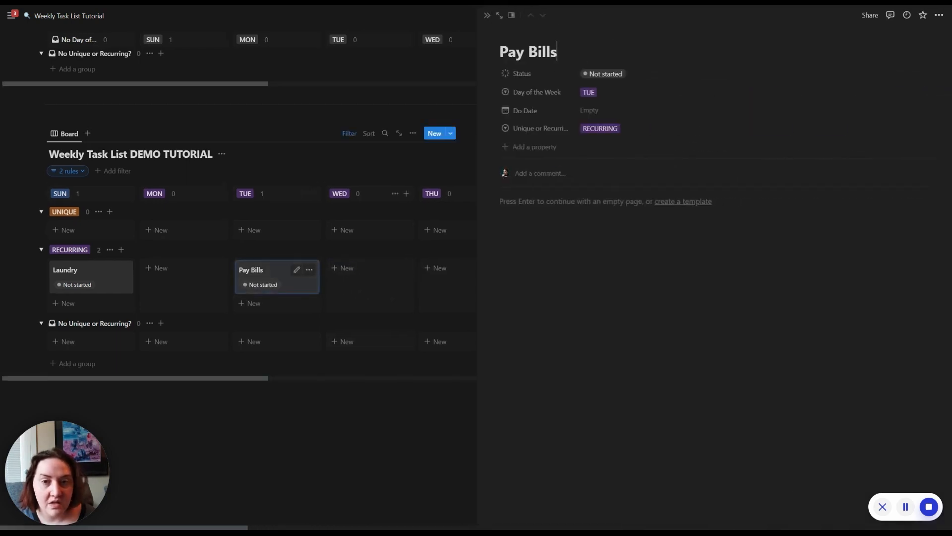
click(487, 16)
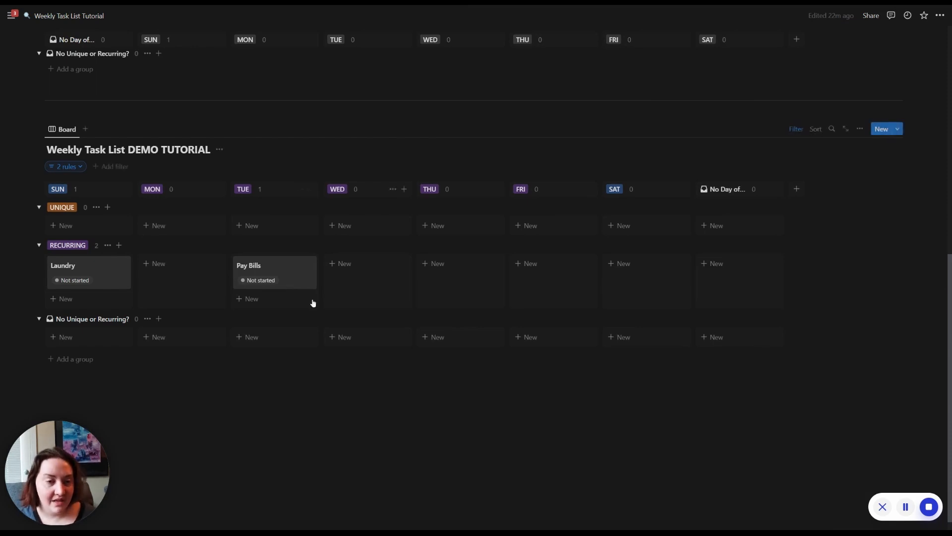
Set the Pay Bills task's Status to In progress and close its page.
click(262, 280)
key(Escape)
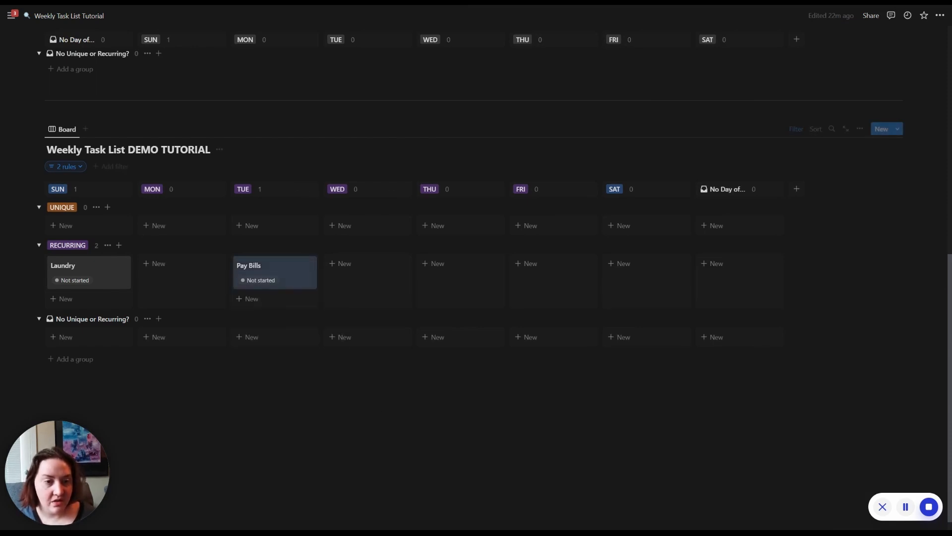
click(259, 282)
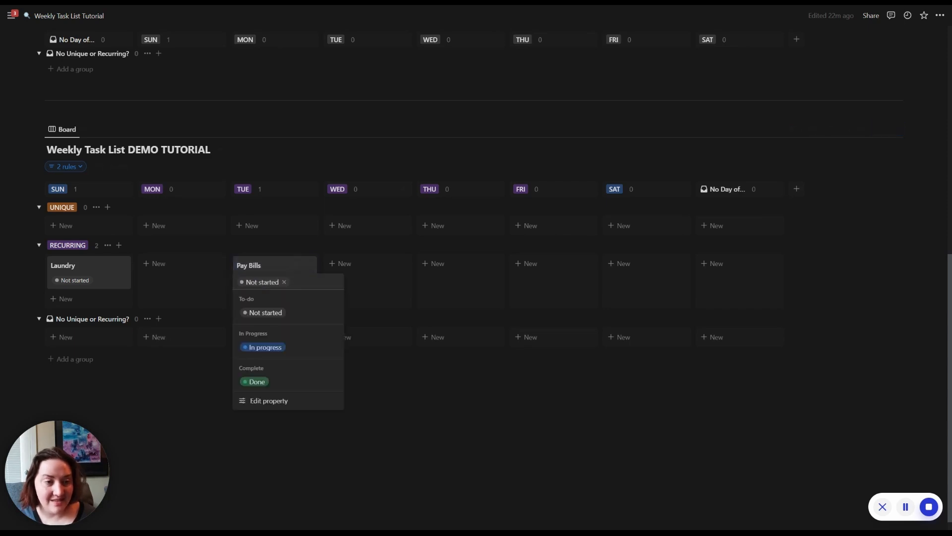
key(Down)
key(Down)
key(Return)
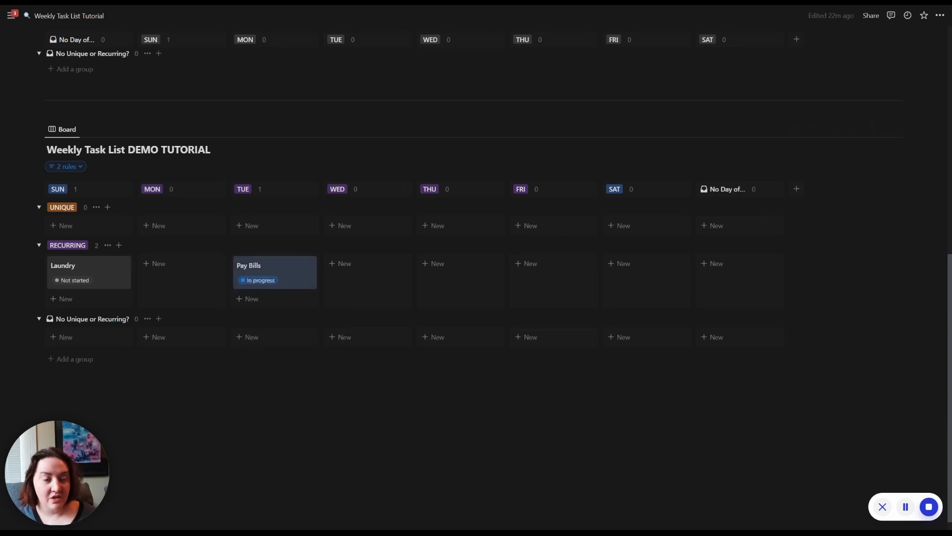
click(285, 269)
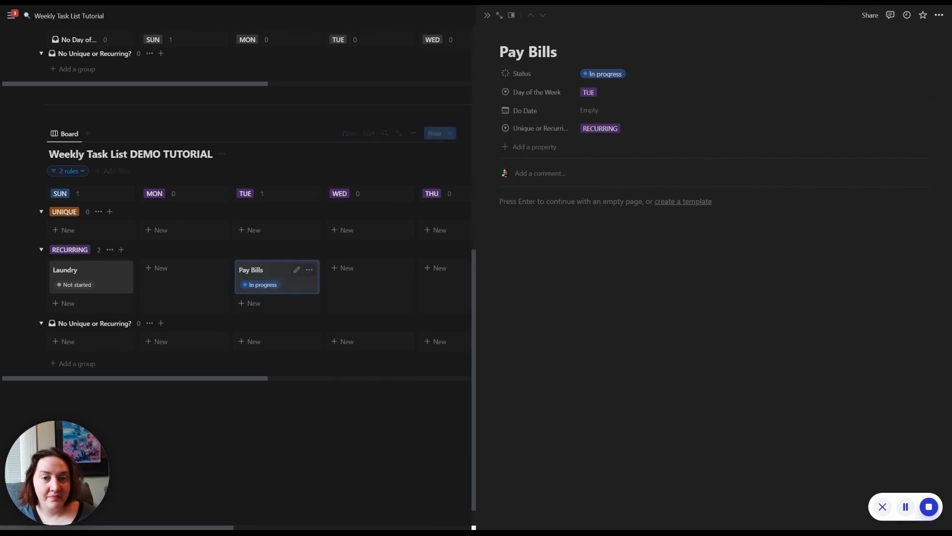
click(487, 15)
Set the Status of the Pay Bills and Laundry tasks to Done.
click(260, 281)
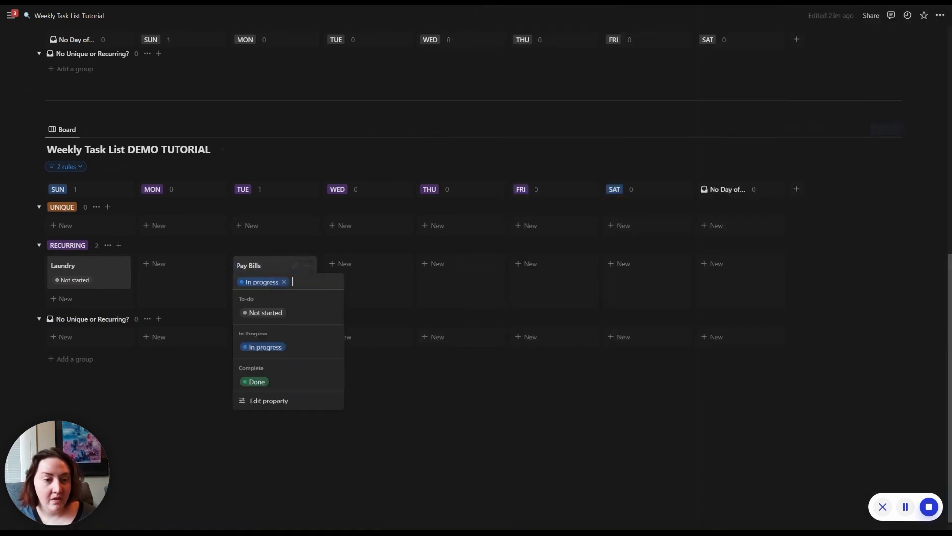
click(257, 385)
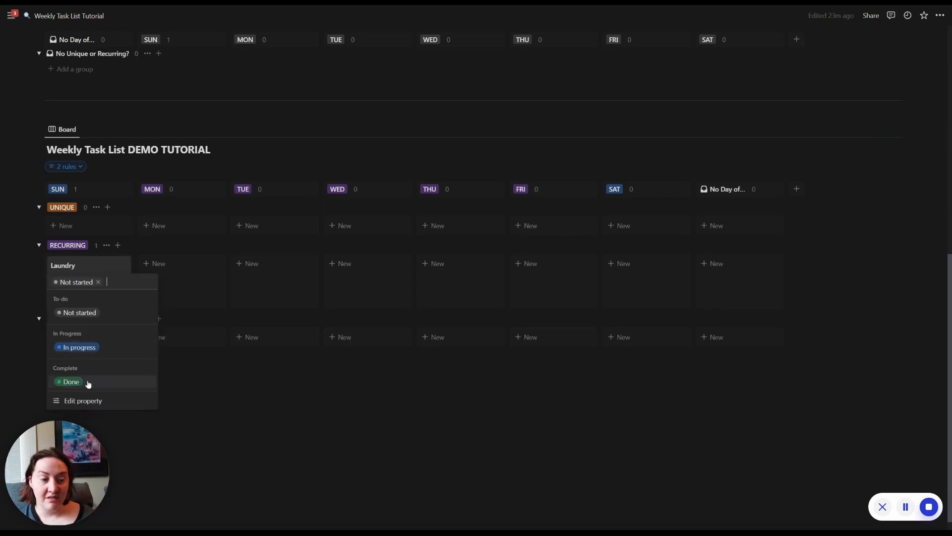
click(87, 382)
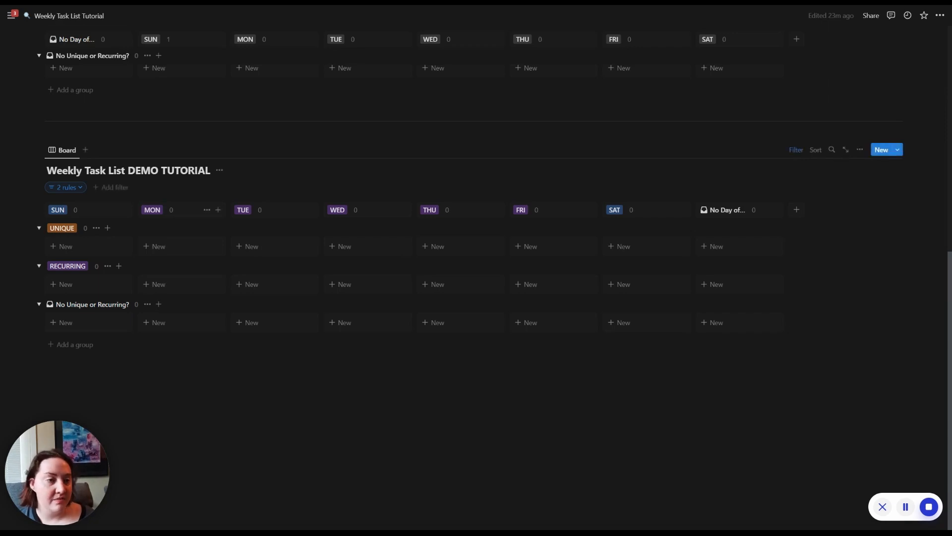
Change the Status rule in the demo board's RECURRING filter group to Is Done and close the filter editor.
click(74, 188)
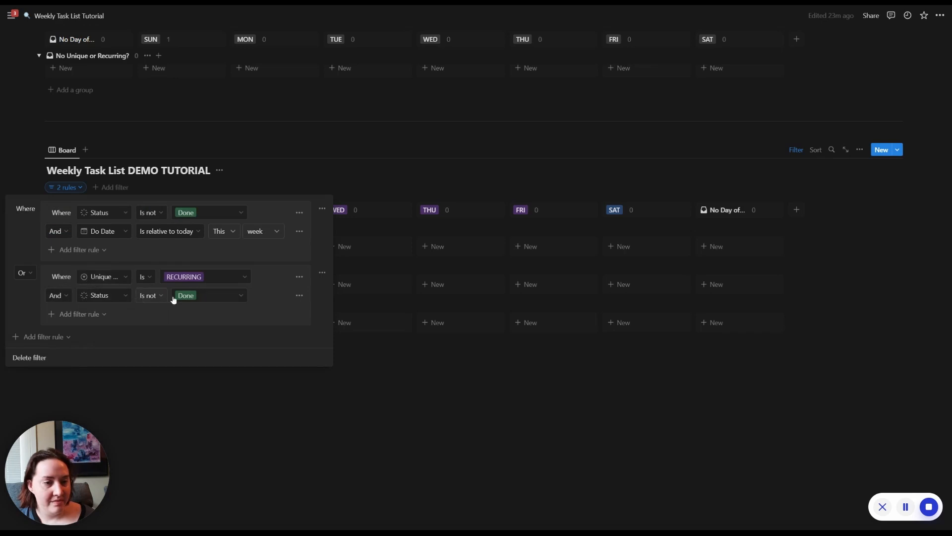
click(154, 296)
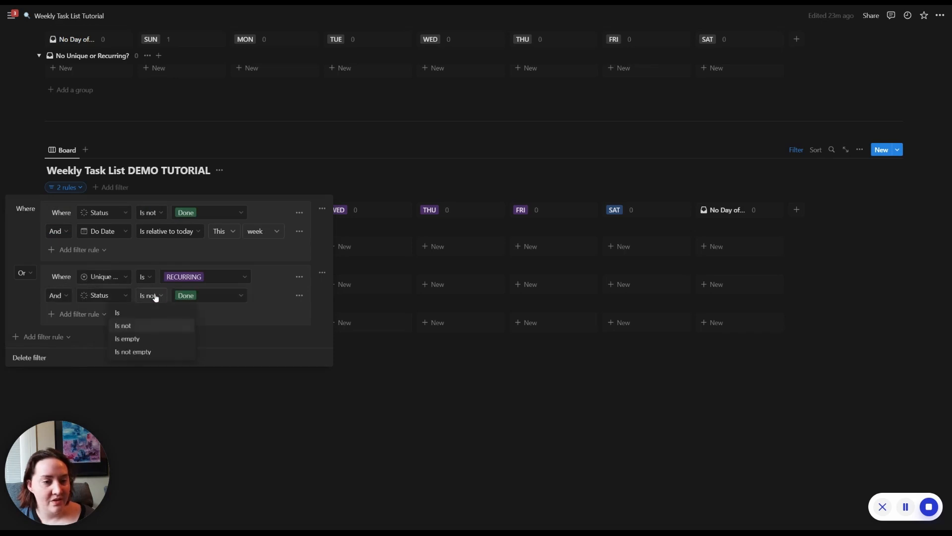
click(122, 313)
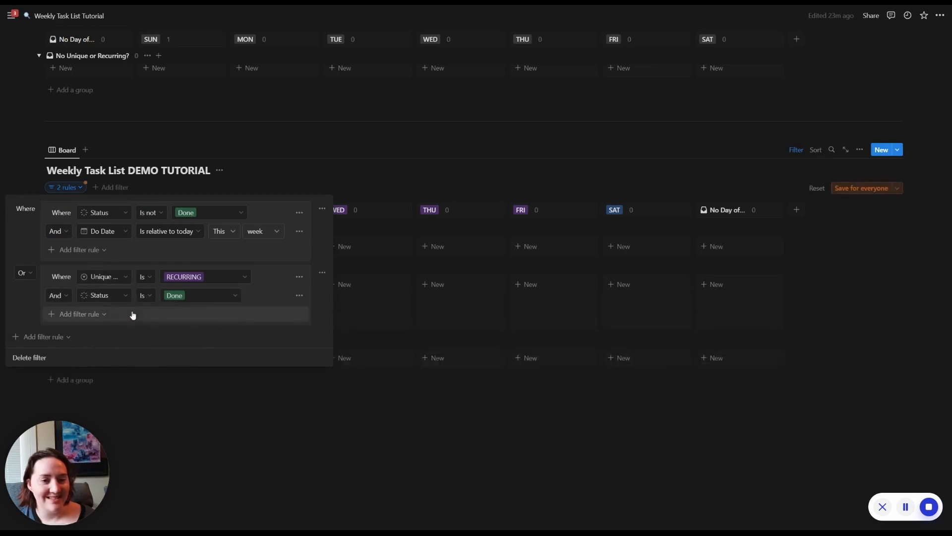
click(204, 396)
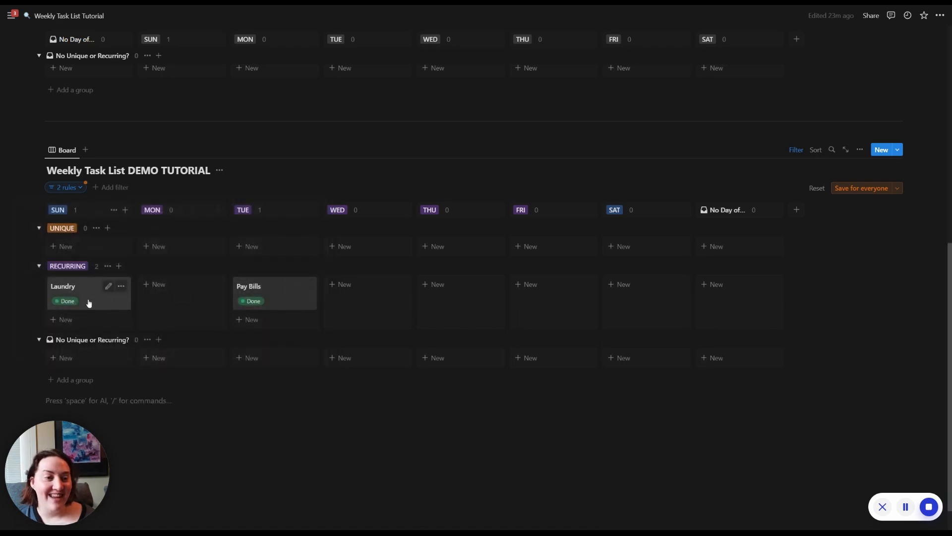
Select the Laundry and Pay Bills cards together and set their Status to Not started.
drag(17, 287, 281, 299)
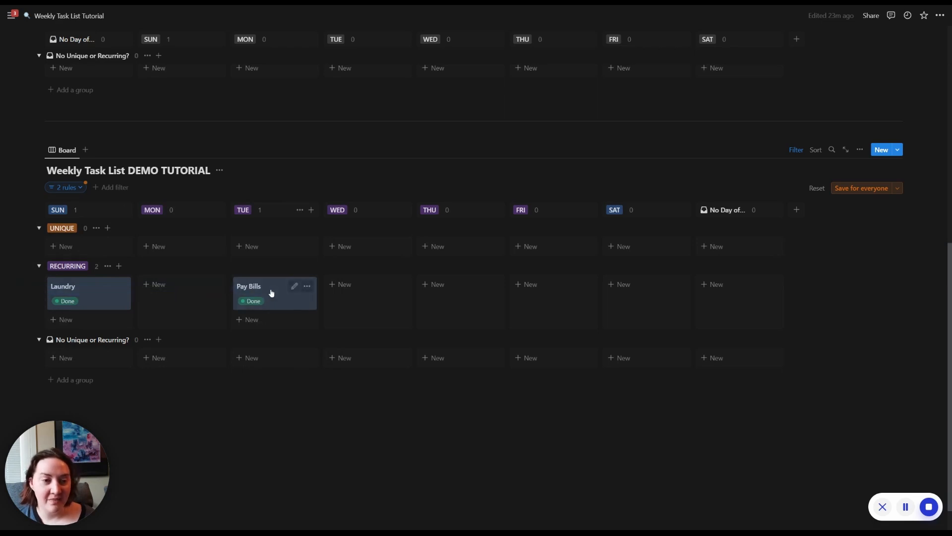
right_click(271, 293)
mouse_move(339, 373)
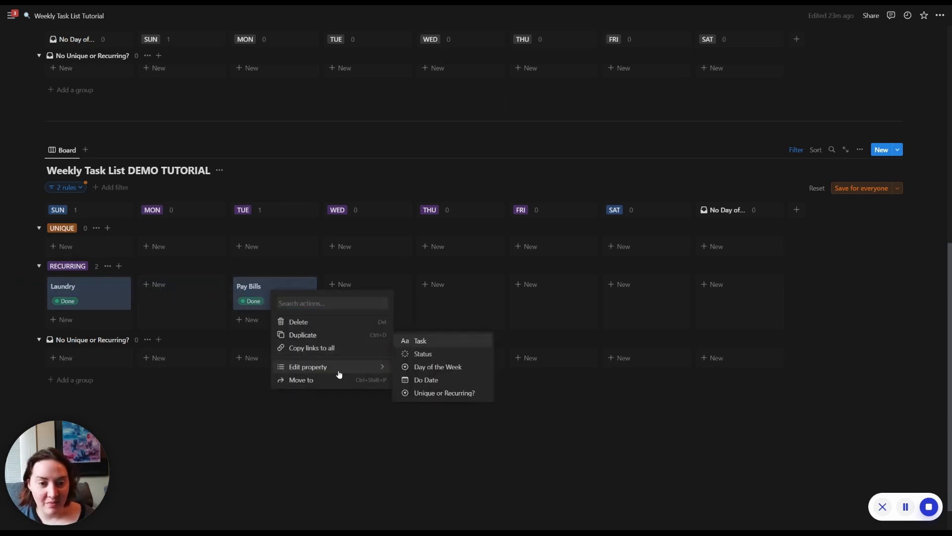
click(421, 354)
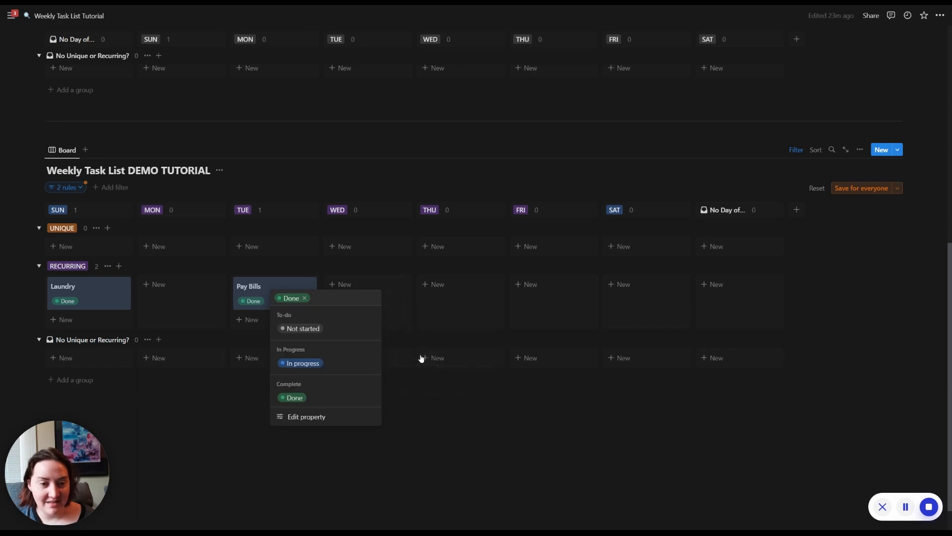
click(323, 329)
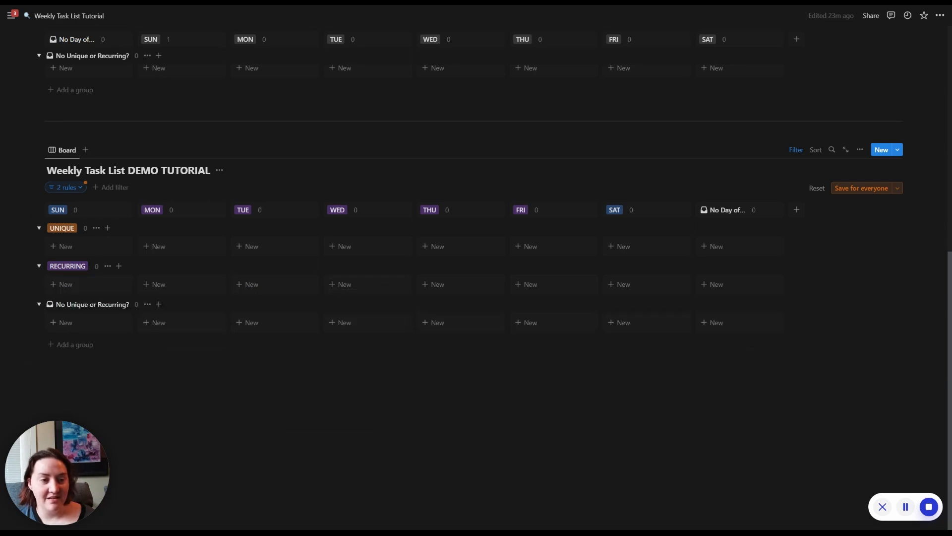
Switch the RECURRING filter group's Status rule back to Is not Done and close the filter editor.
click(71, 190)
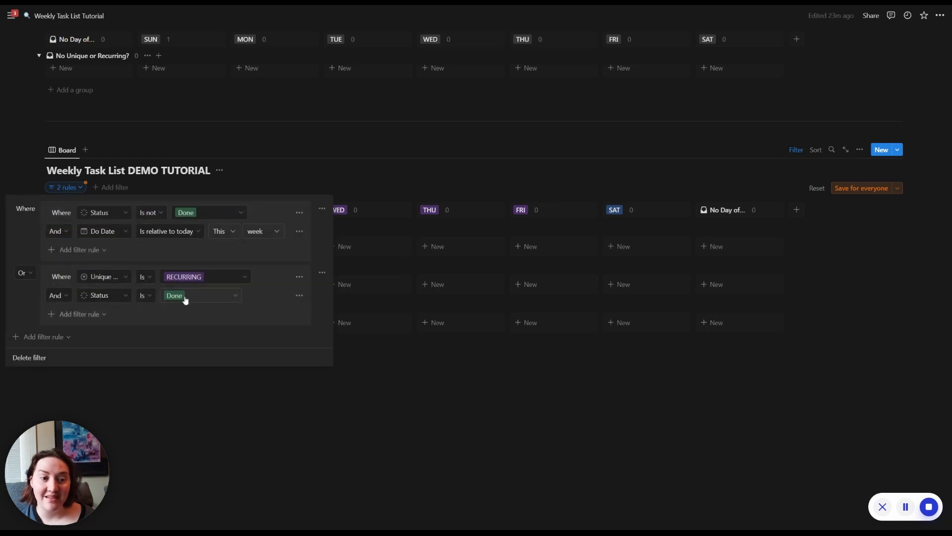
click(147, 297)
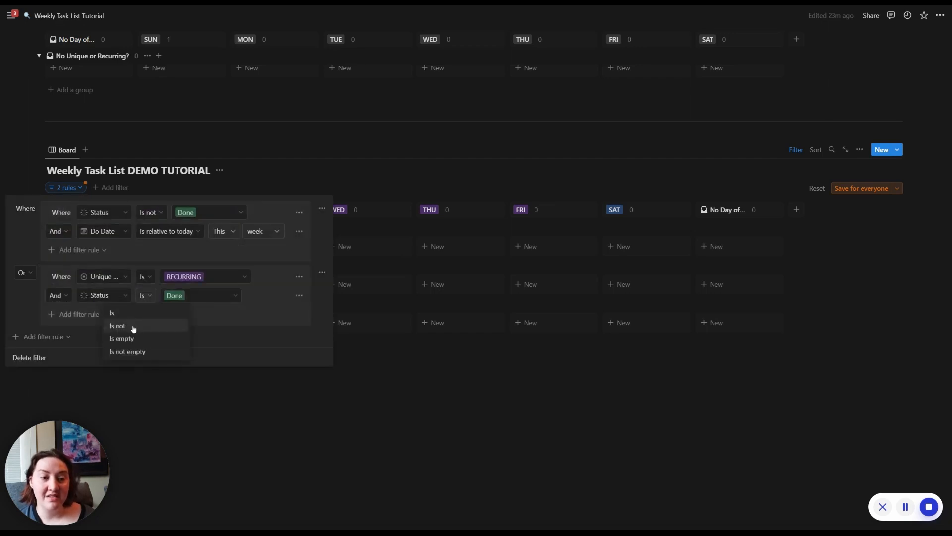
click(134, 325)
click(148, 401)
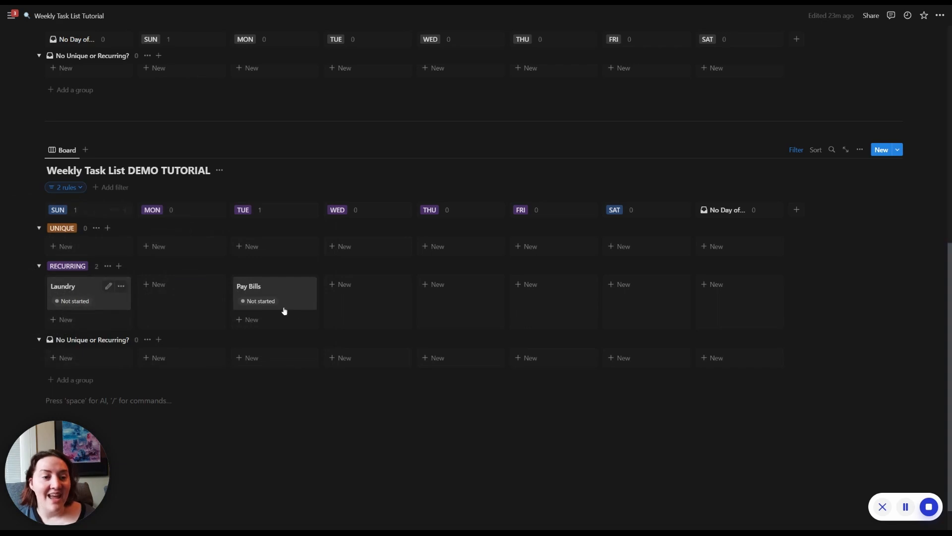